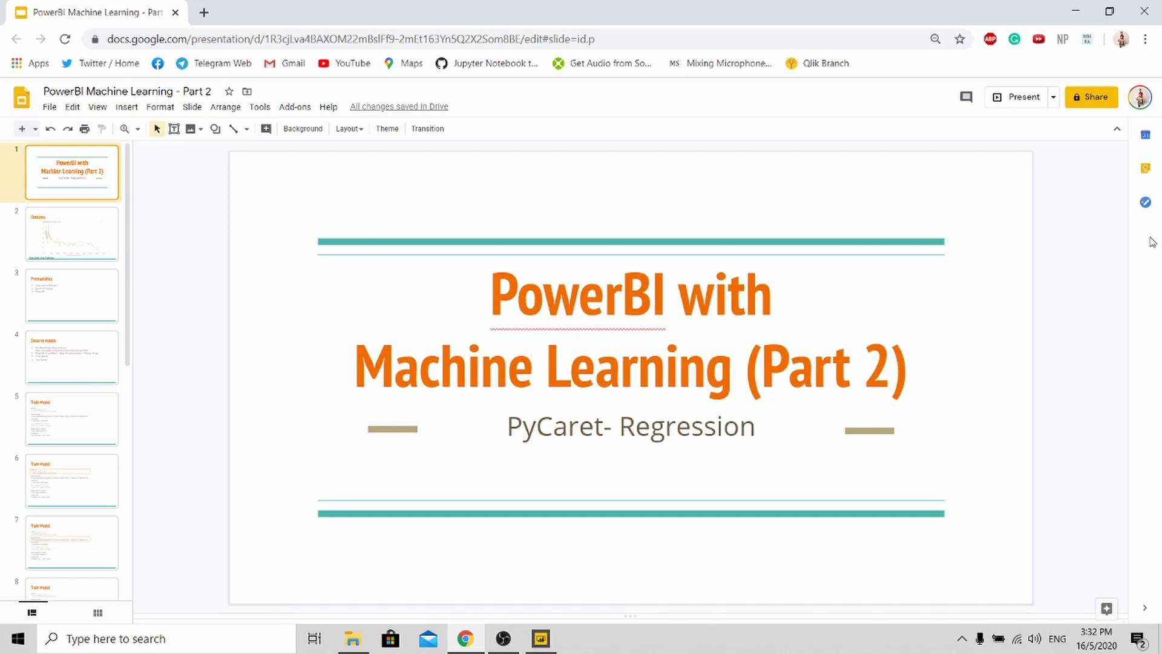
Move from the title slide to the Outcome slide with the actual vs predicted price chart.
{"action": "key", "text": "Down"}
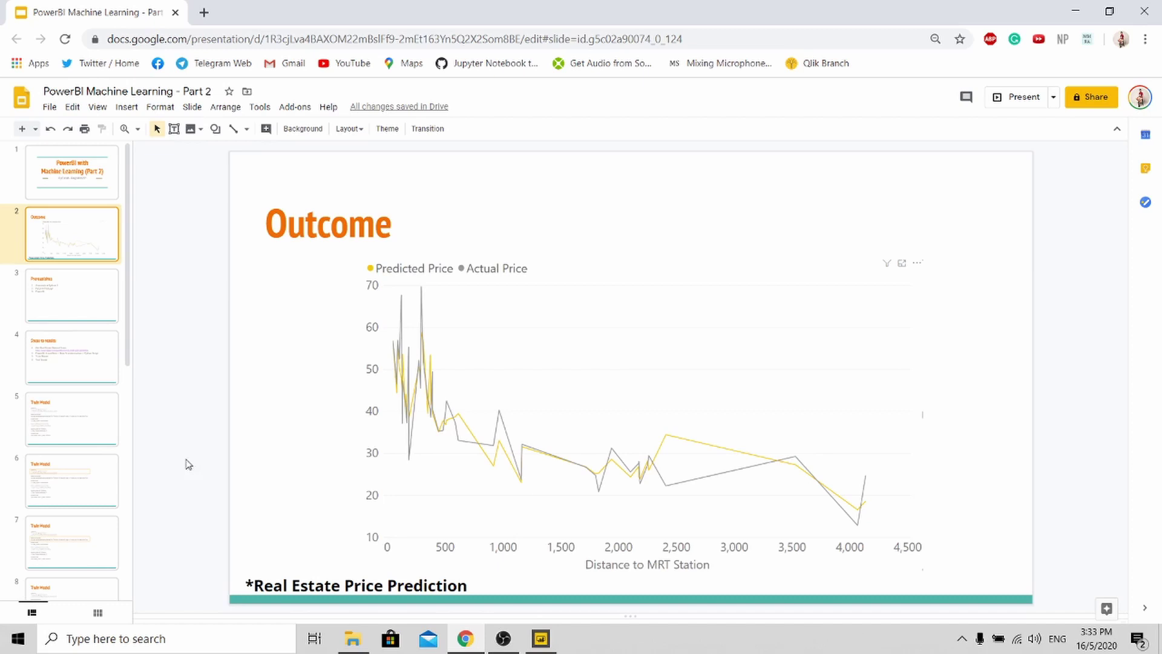
Copy the Kaggle dataset link from the Steps to results slide and open it in a new tab.
{"action": "left_click", "coordinate": [68, 294]}
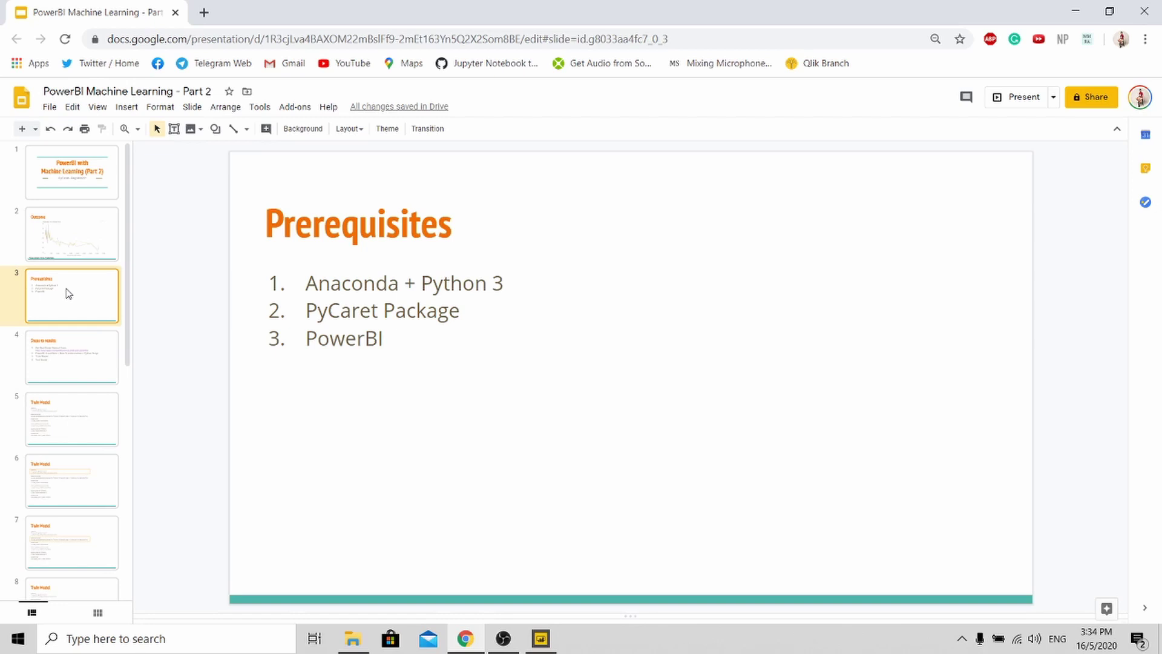
{"action": "left_click", "coordinate": [77, 348]}
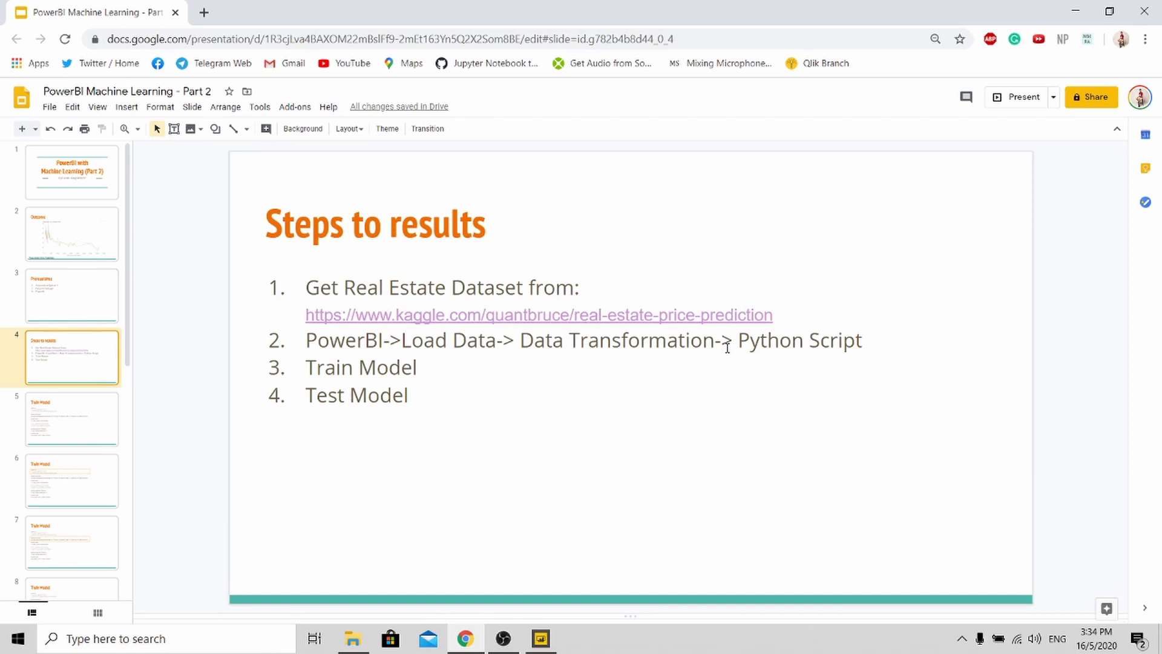
{"action": "left_click", "coordinate": [781, 315]}
{"action": "left_click_drag", "start_coordinate": [782, 314], "coordinate": [301, 316]}
{"action": "left_click", "coordinate": [204, 12]}
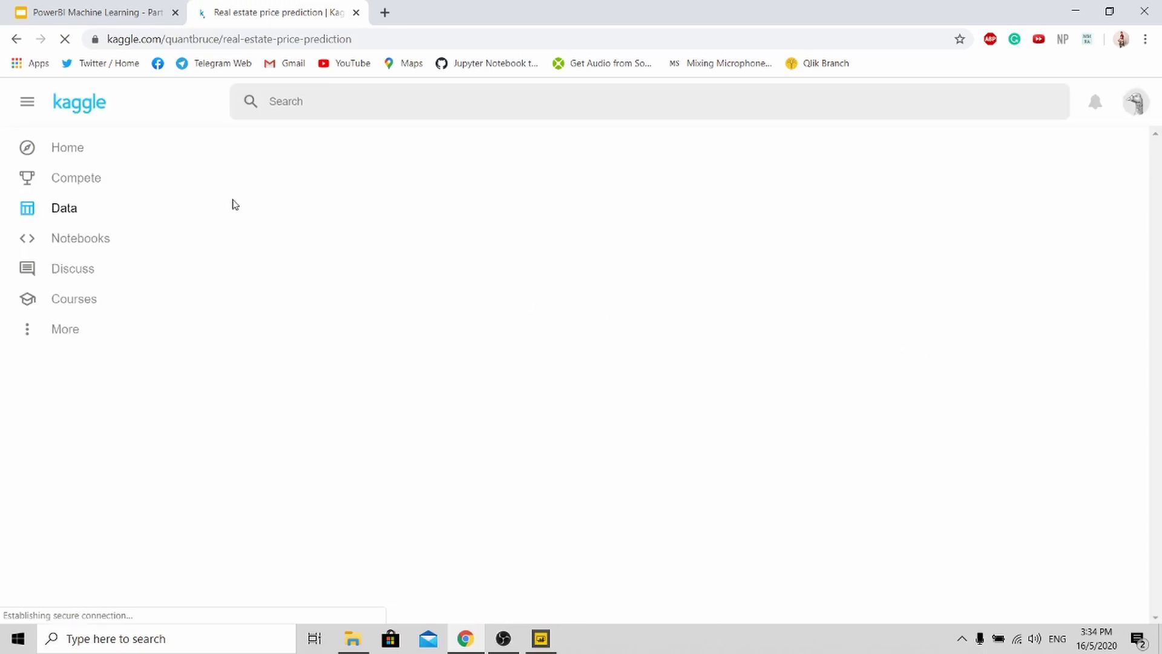
Download Real estate.csv from Kaggle, note the PowerBI Load Data step, then switch to Power BI.
{"action": "scroll", "coordinate": [664, 342], "scroll_direction": "down", "scroll_amount": 4}
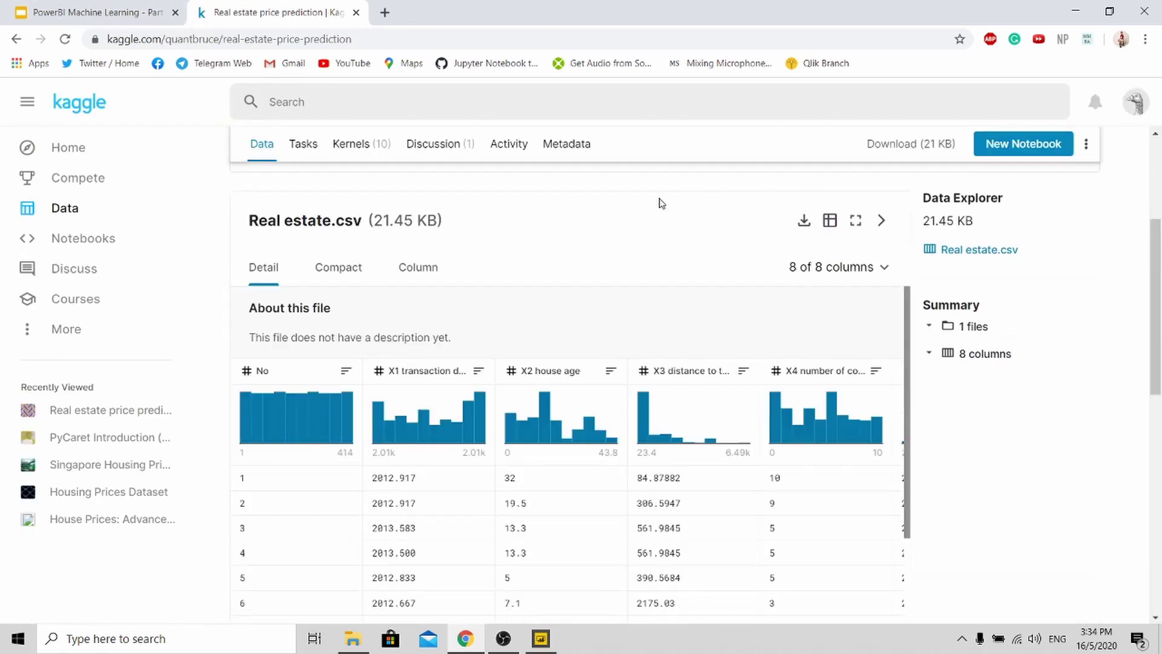
{"action": "left_click", "coordinate": [804, 223]}
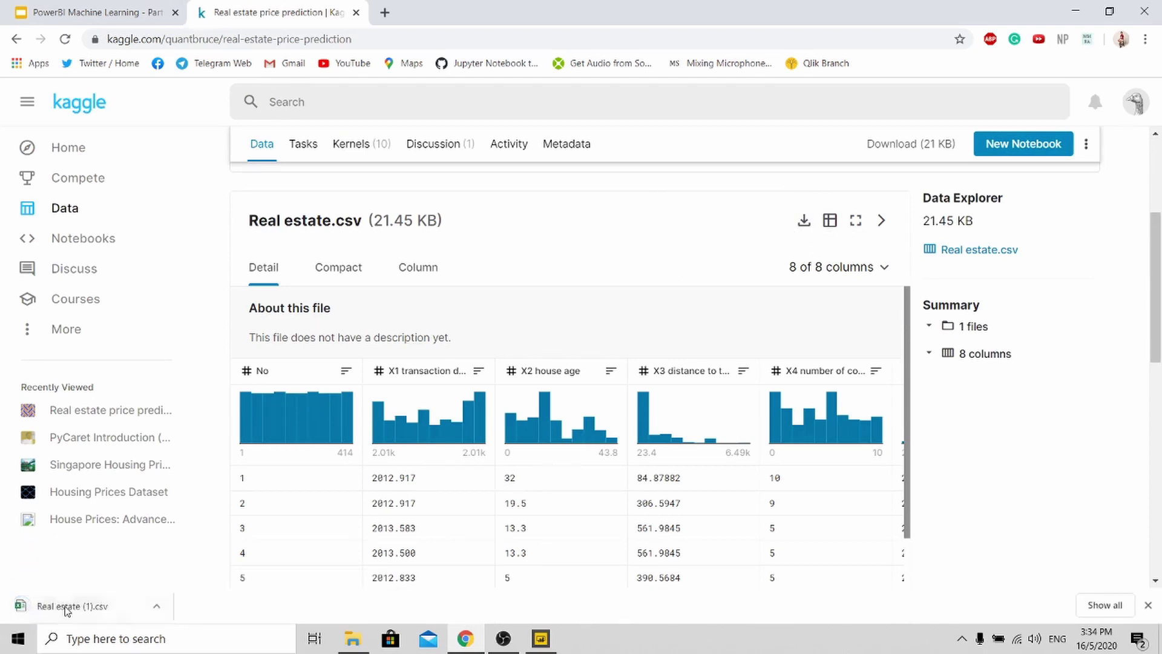
{"action": "left_click", "coordinate": [123, 14]}
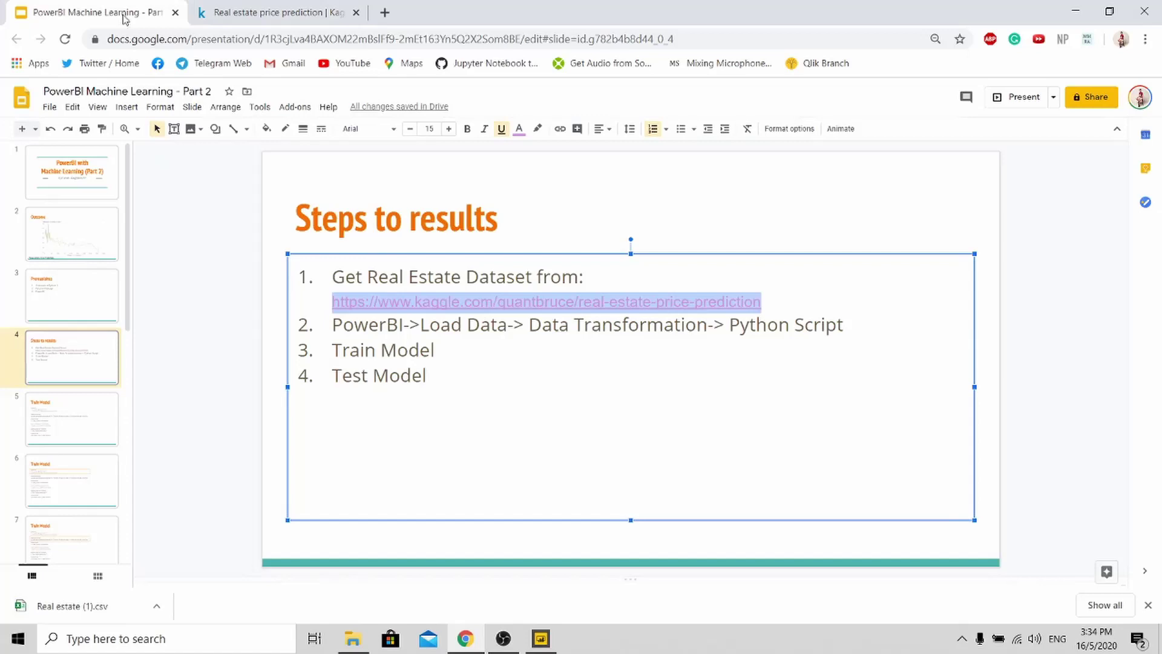
{"action": "left_click", "coordinate": [538, 394]}
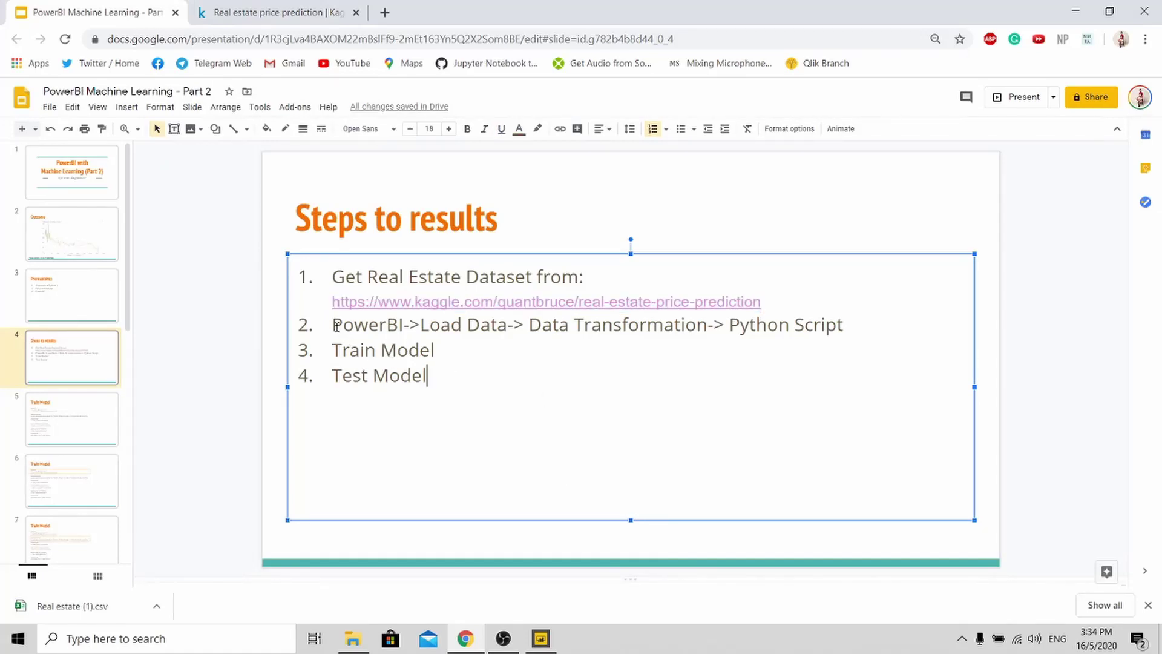
{"action": "left_click_drag", "start_coordinate": [333, 325], "coordinate": [524, 325]}
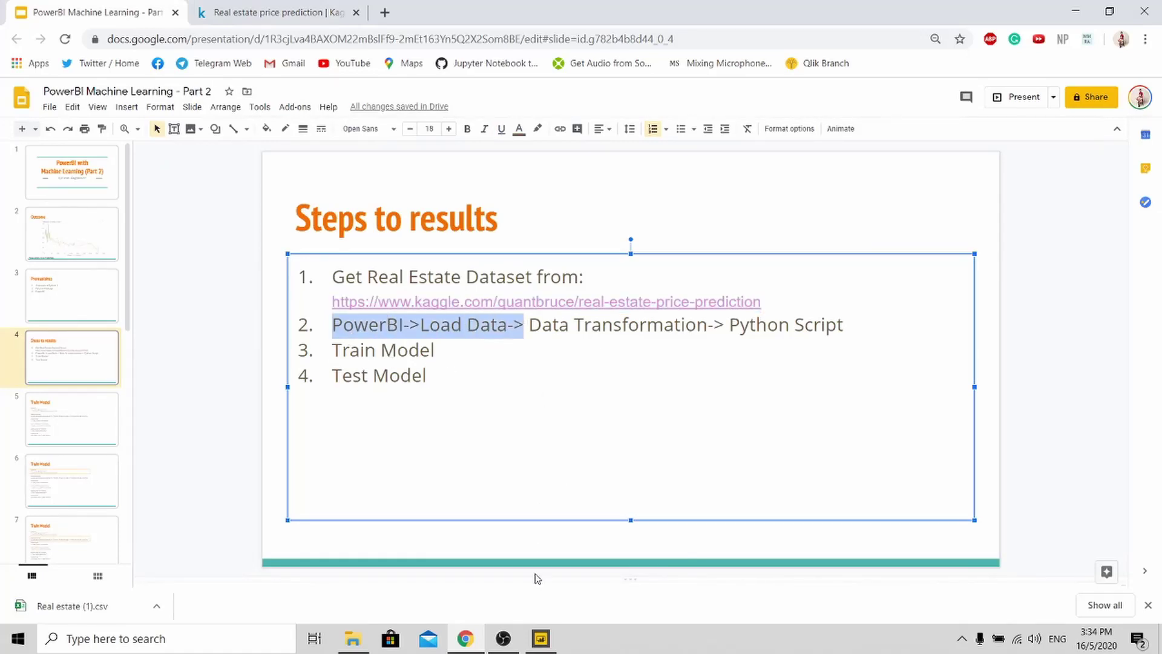
{"action": "left_click", "coordinate": [540, 638]}
Import Real estate.csv from Desktop\power_tutorials through Get data > Text/CSV and load it.
{"action": "left_click", "coordinate": [239, 229]}
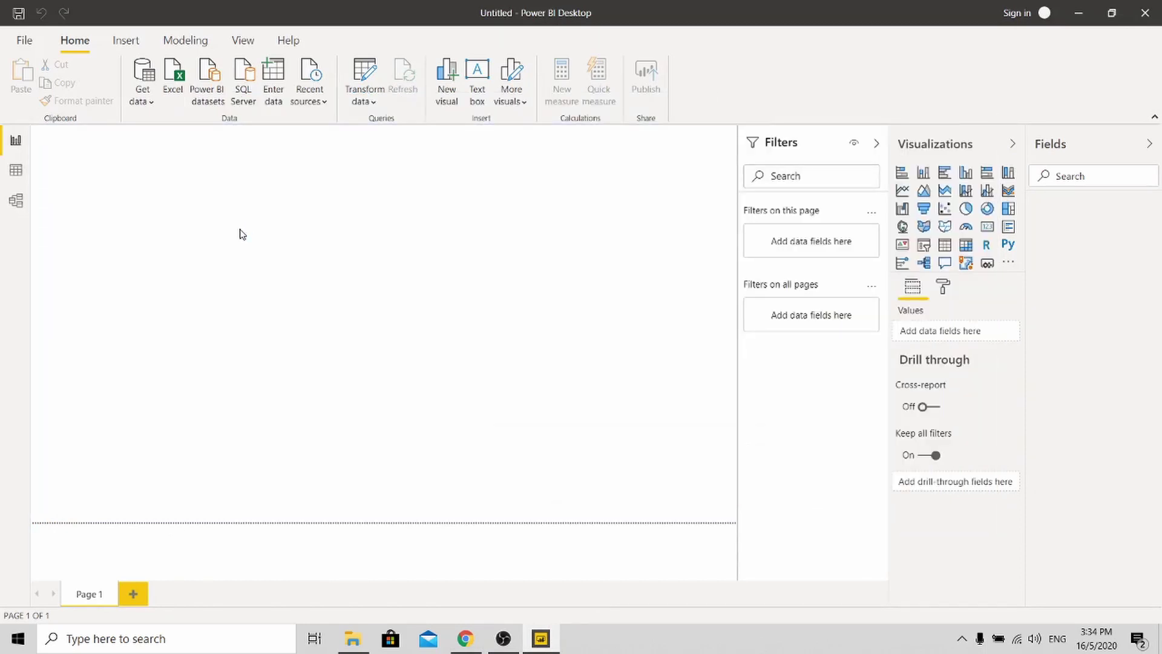
{"action": "double_click", "coordinate": [596, 163]}
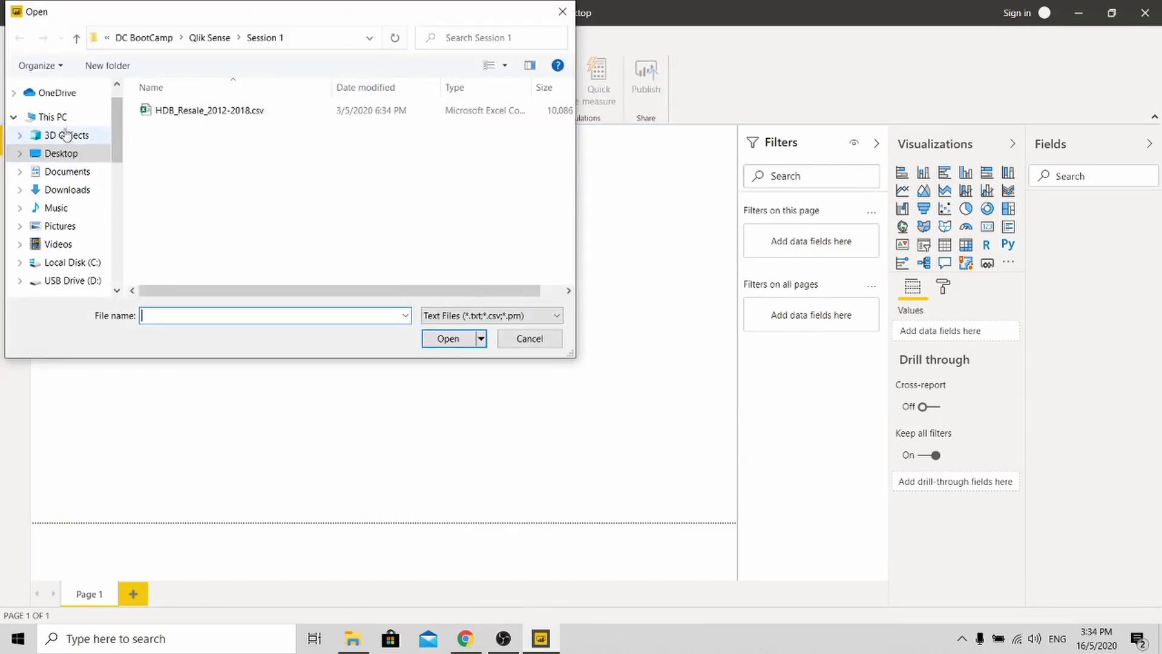
{"action": "left_click", "coordinate": [63, 155]}
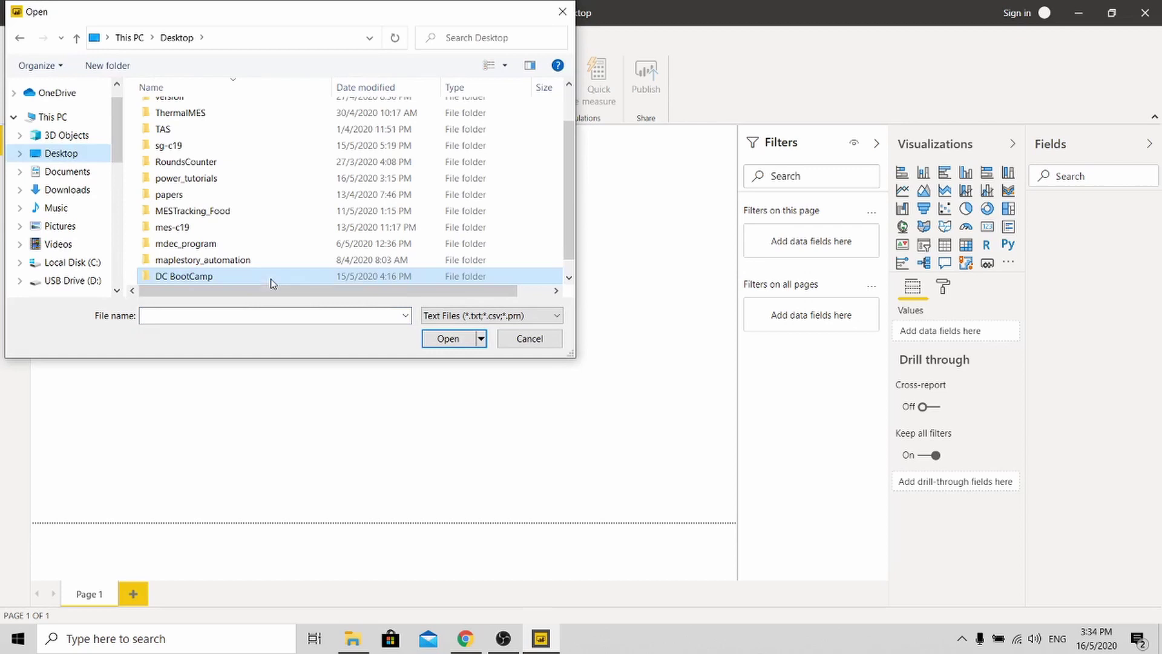
{"action": "scroll", "coordinate": [266, 276], "scroll_direction": "up", "scroll_amount": 2}
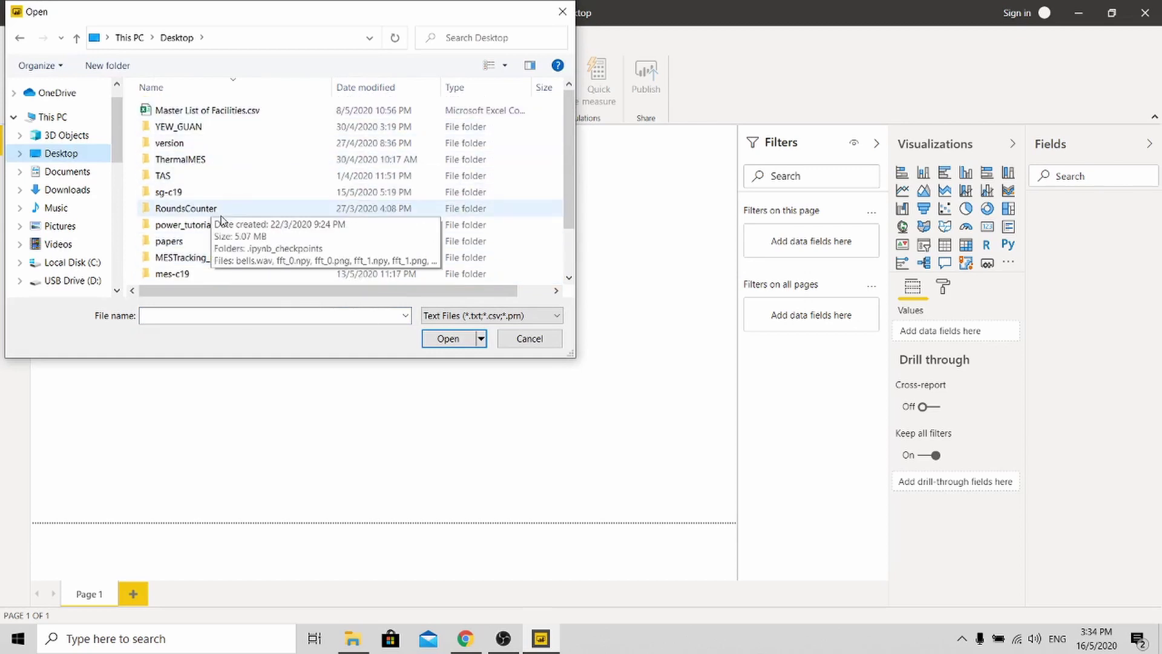
{"action": "double_click", "coordinate": [225, 224]}
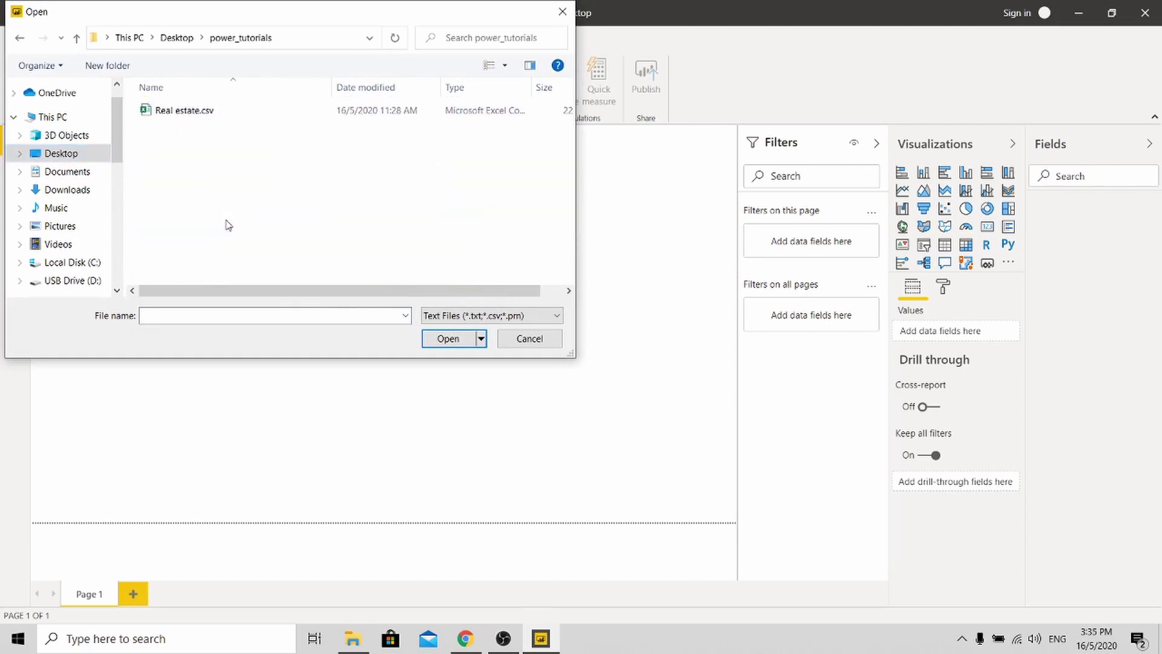
{"action": "double_click", "coordinate": [226, 110]}
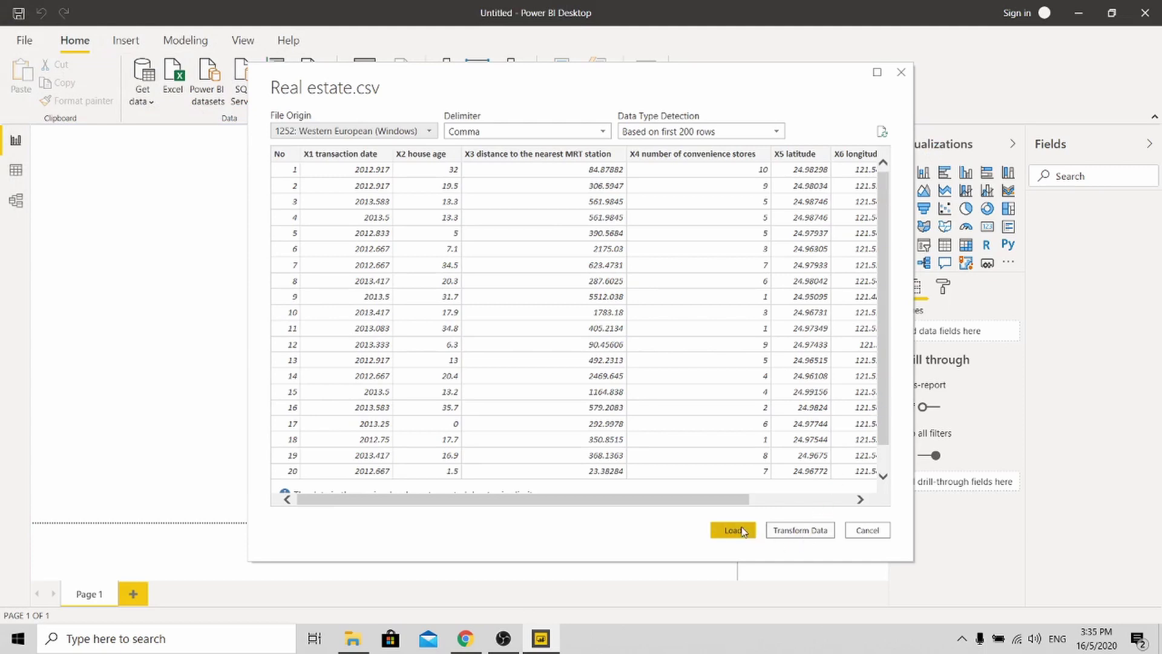
{"action": "left_click", "coordinate": [745, 533]}
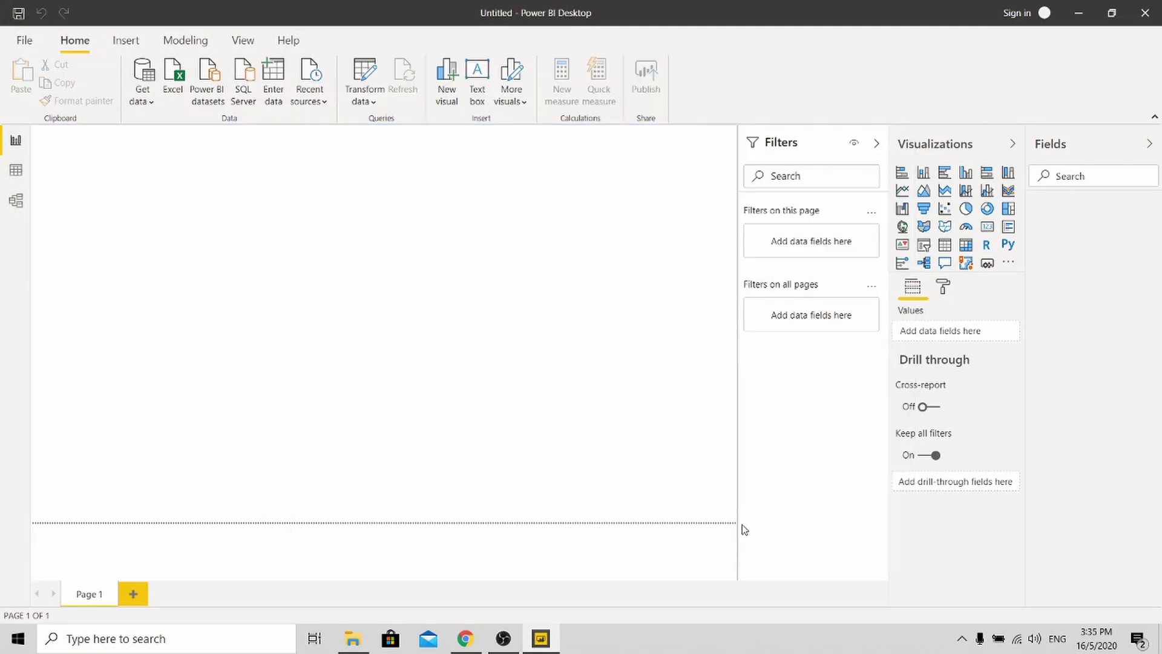
Apply the pending load, inspect the Real estate table in Data view, and open Transform data.
{"action": "left_click", "coordinate": [819, 139]}
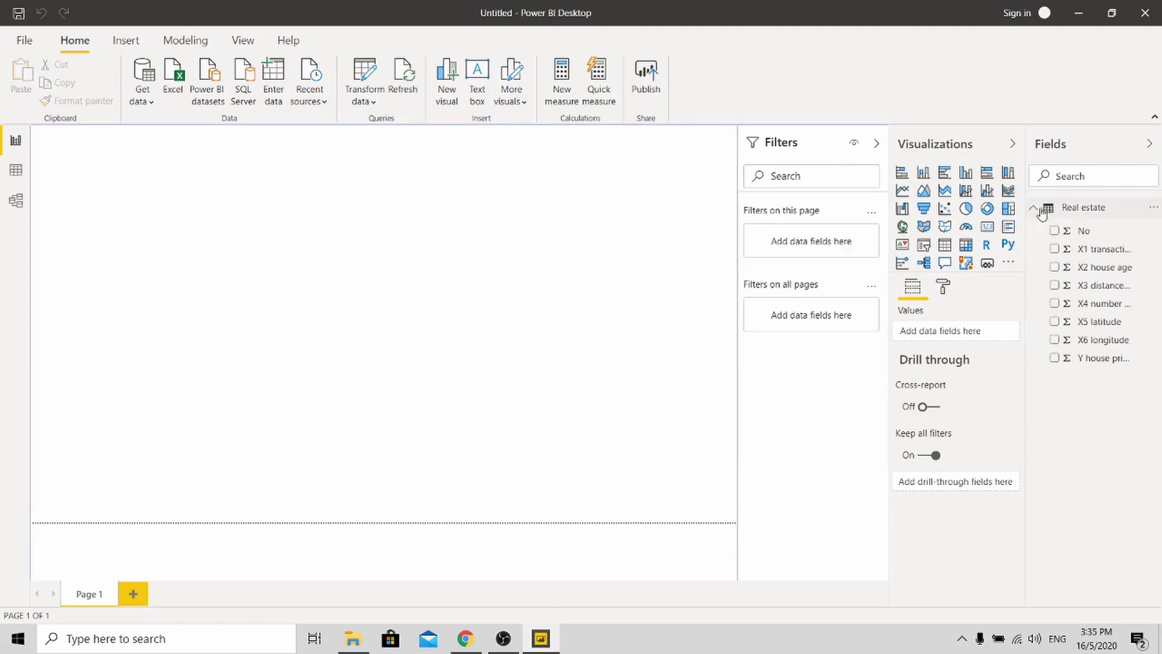
{"action": "left_click", "coordinate": [1035, 209]}
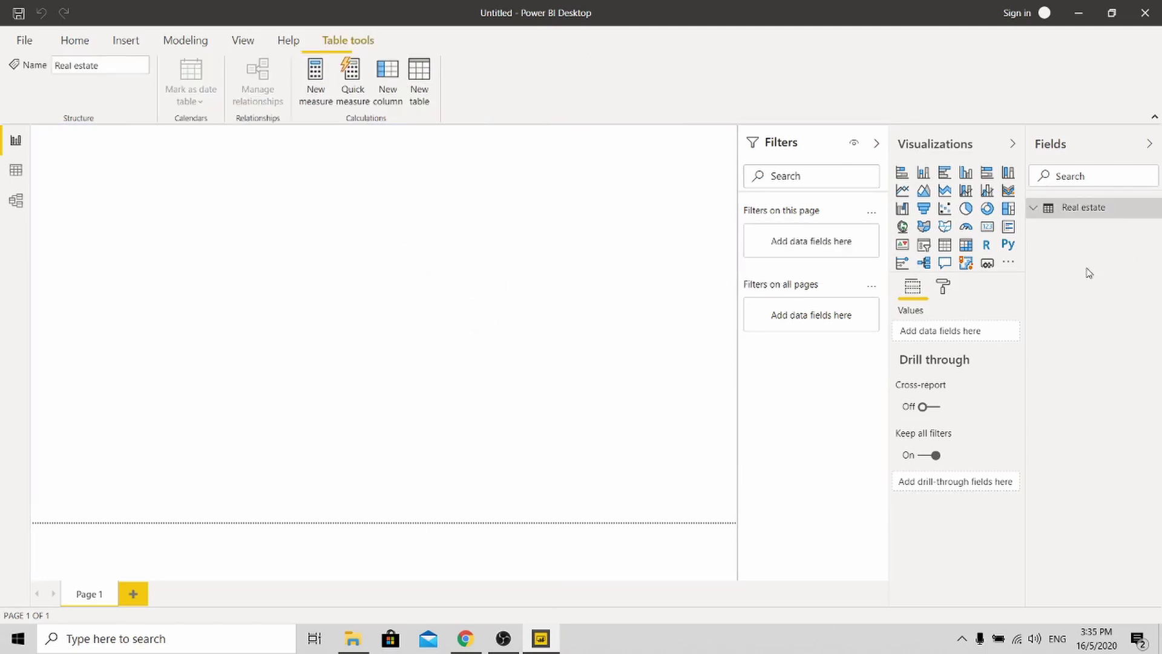
{"action": "left_click", "coordinate": [16, 170]}
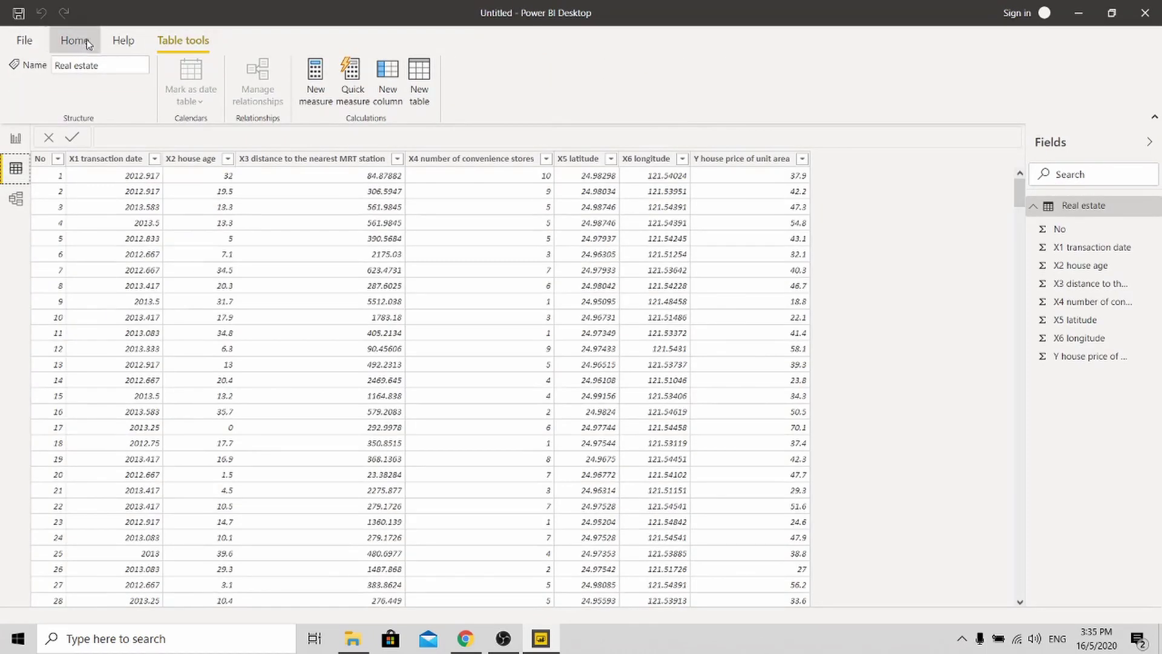
{"action": "left_click", "coordinate": [86, 43]}
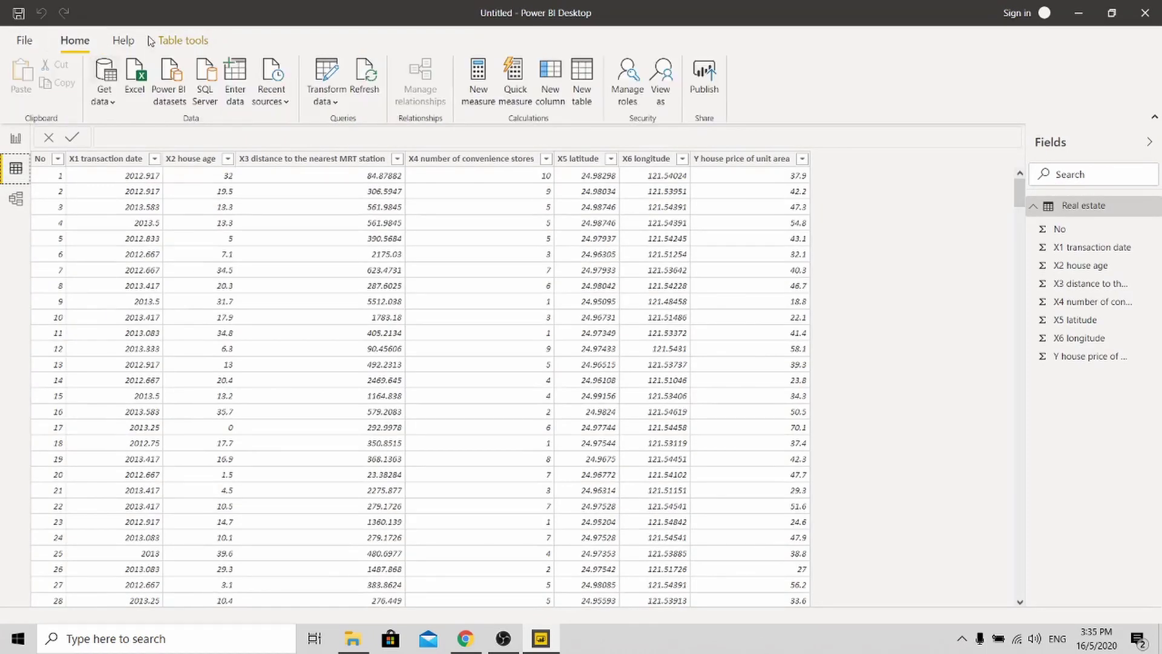
{"action": "left_click", "coordinate": [330, 76]}
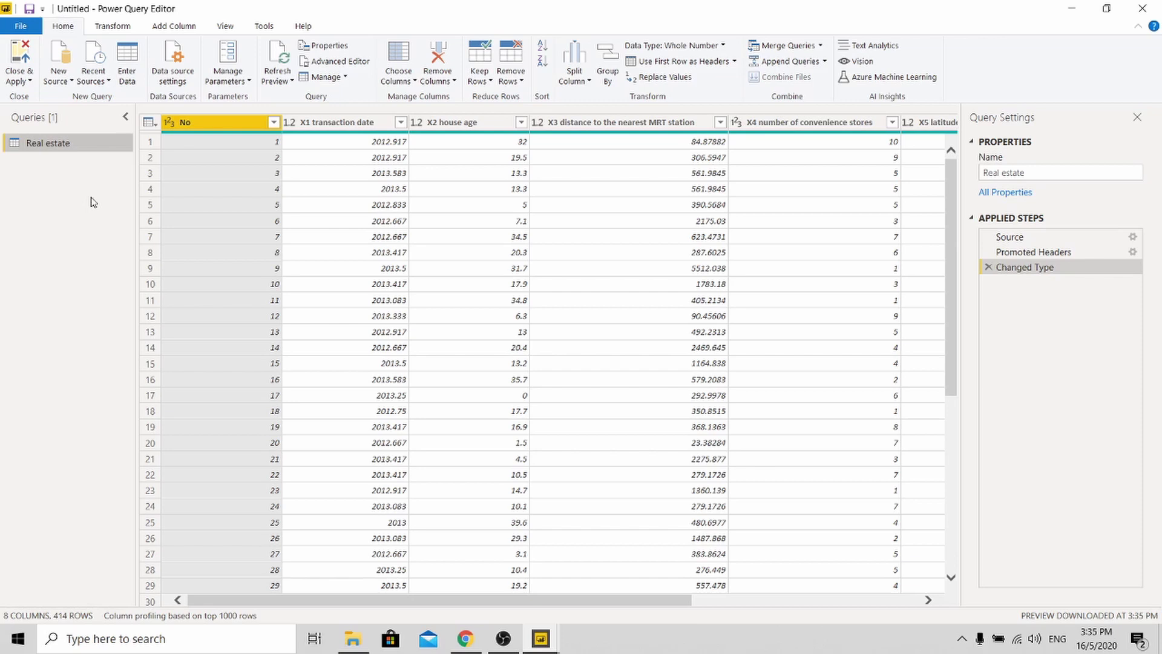
Copy and paste the Real estate query to create a duplicate, Real estate (2).
{"action": "right_click", "coordinate": [48, 145]}
{"action": "left_click", "coordinate": [85, 151]}
{"action": "right_click", "coordinate": [20, 190]}
{"action": "left_click", "coordinate": [61, 202]}
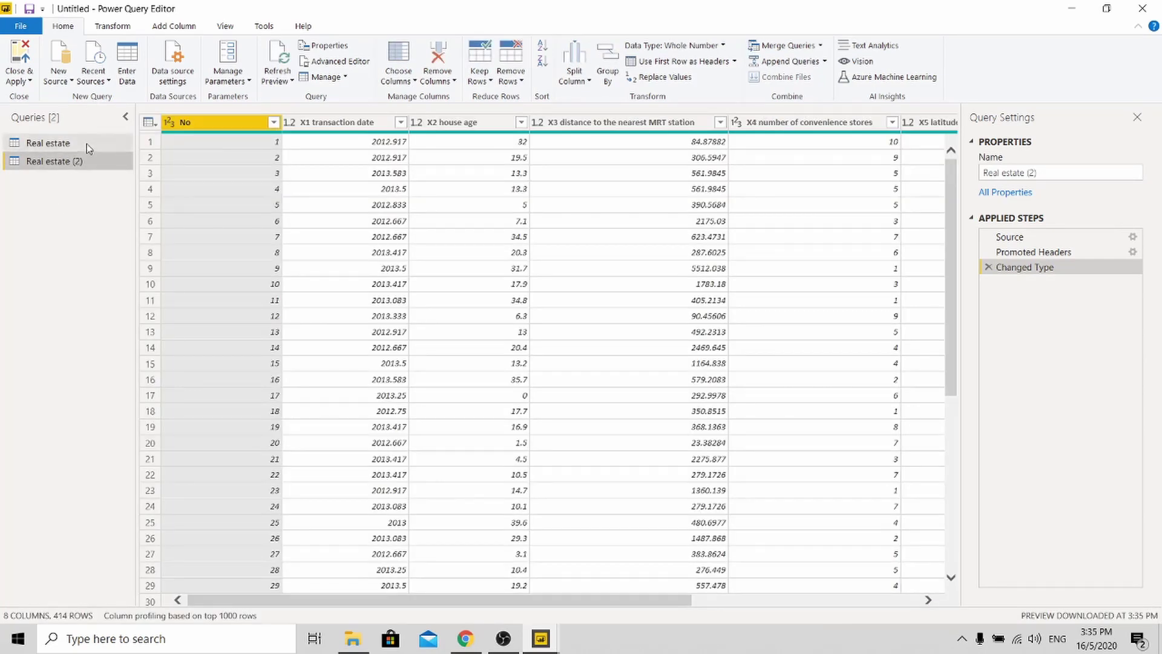
Keep only the top 350 rows of the original Real estate query.
{"action": "left_click", "coordinate": [86, 143]}
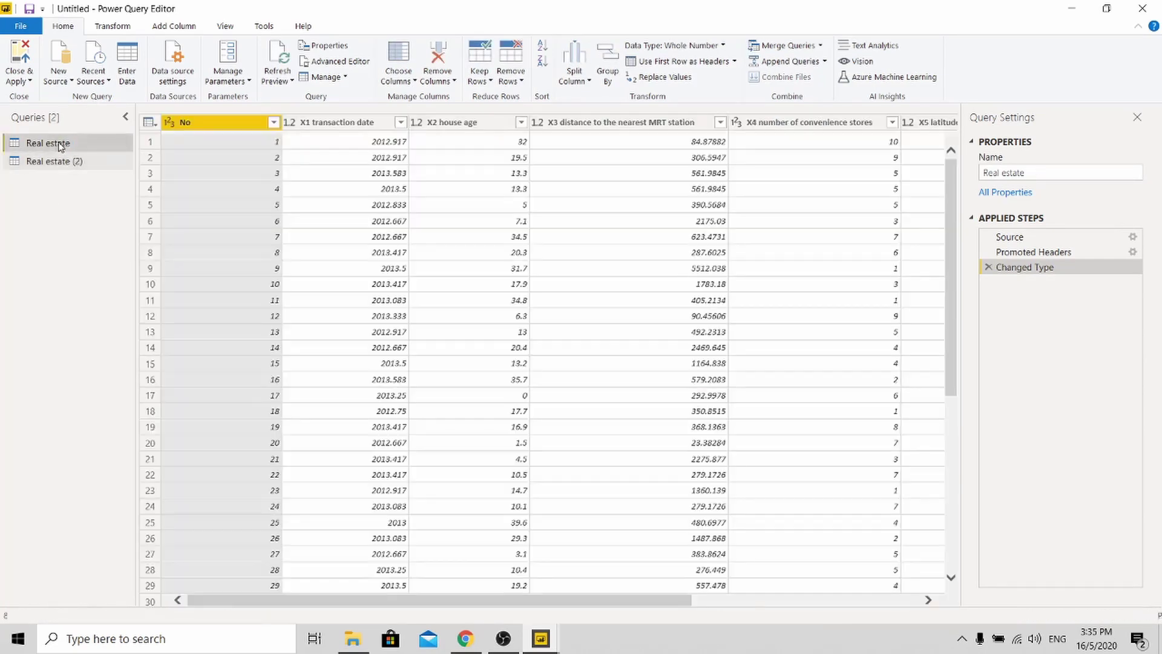
{"action": "left_click", "coordinate": [486, 82]}
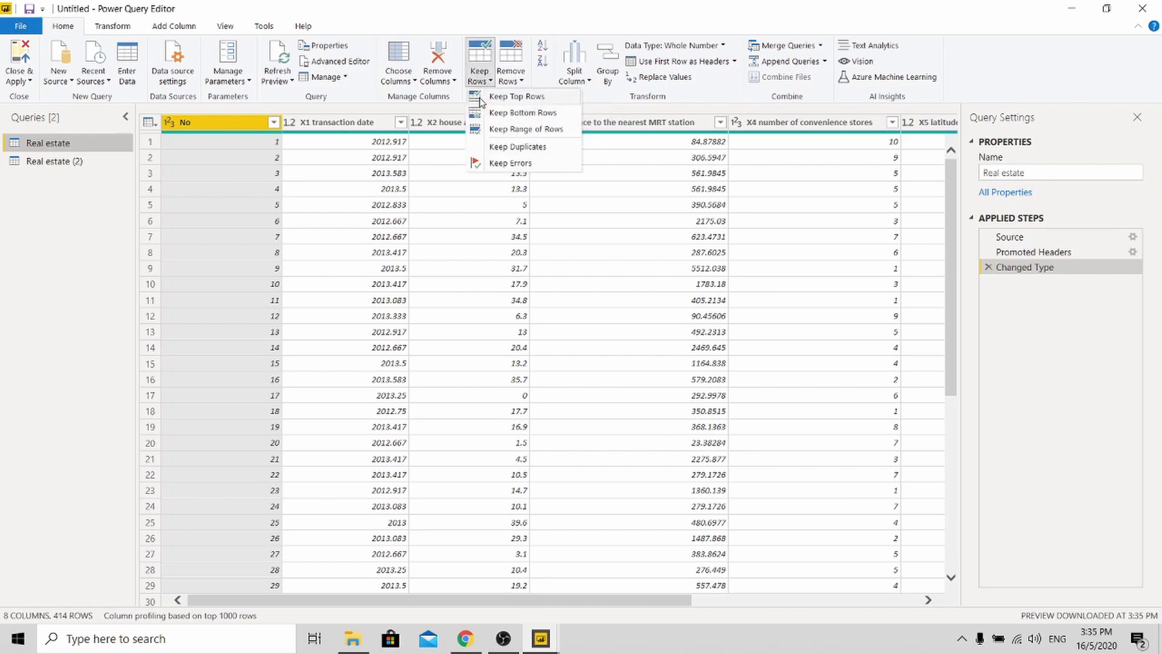
{"action": "left_click", "coordinate": [508, 148]}
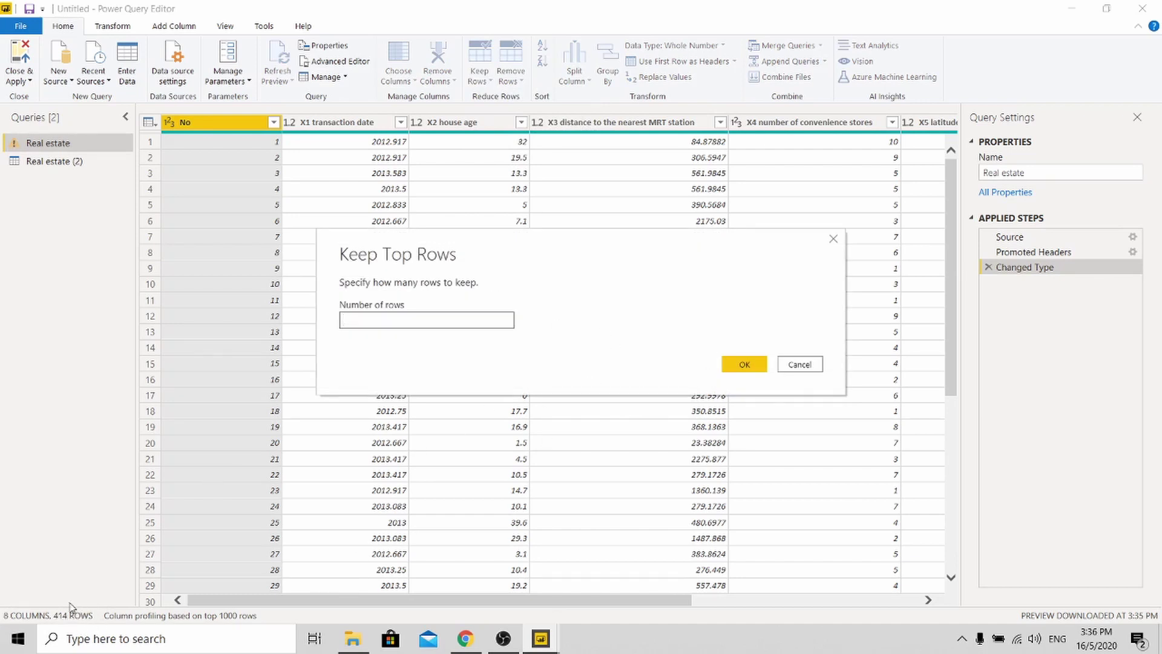
{"action": "type", "text": "250"}
{"action": "key", "text": "BackSpace"}
{"action": "key", "text": "BackSpace"}
{"action": "type", "text": "350"}
{"action": "left_click", "coordinate": [755, 364]}
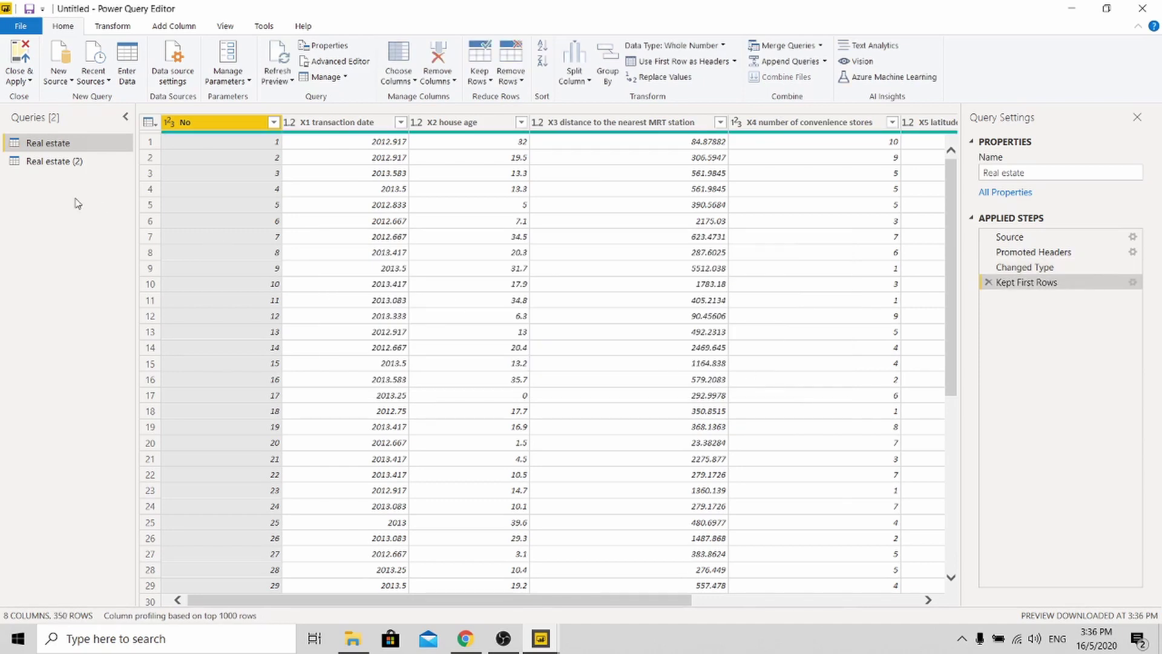
Keep only the bottom 50 rows of the Real estate (2) query.
{"action": "left_click", "coordinate": [56, 164]}
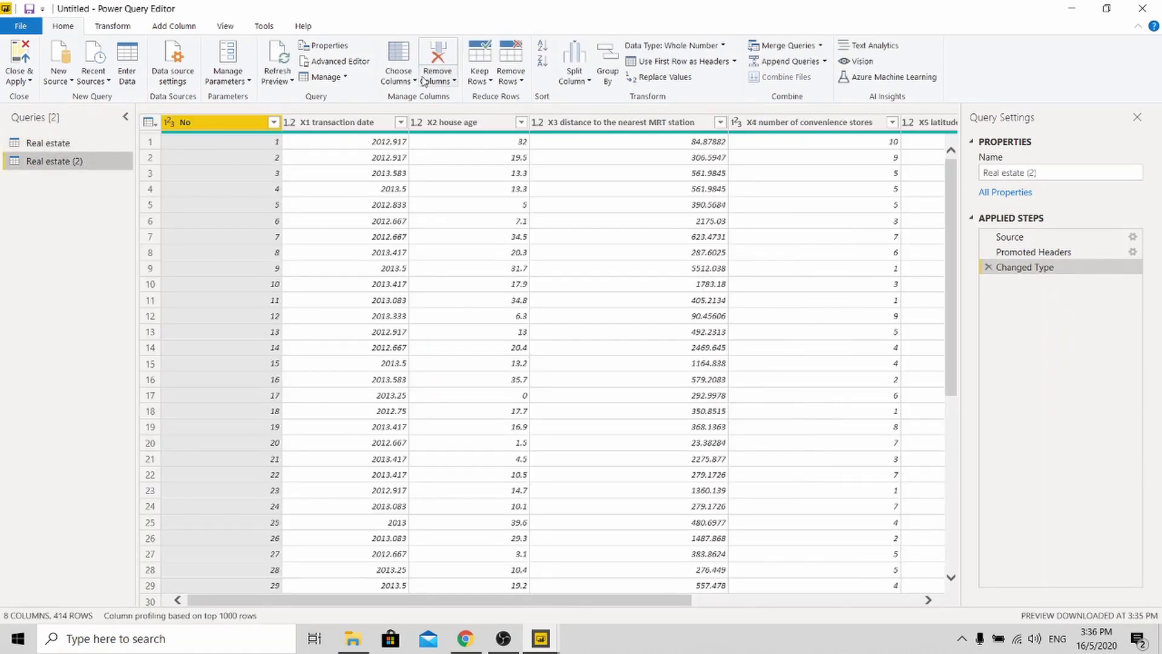
{"action": "left_click", "coordinate": [479, 77]}
{"action": "left_click", "coordinate": [519, 114]}
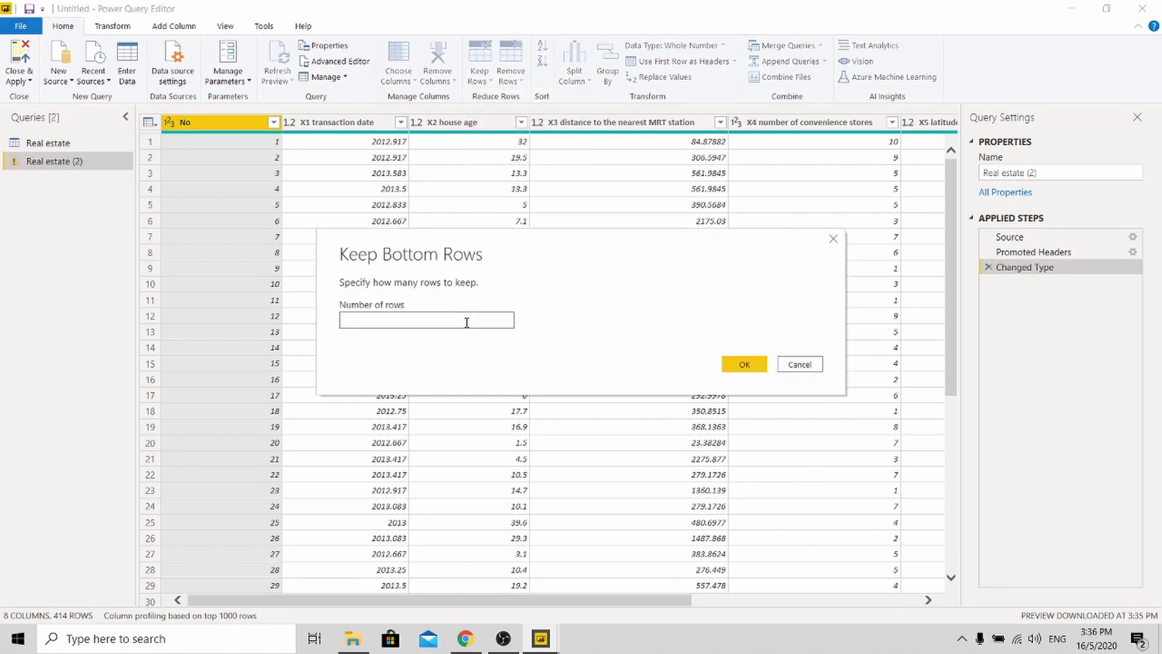
{"action": "type", "text": "50"}
{"action": "left_click", "coordinate": [757, 368]}
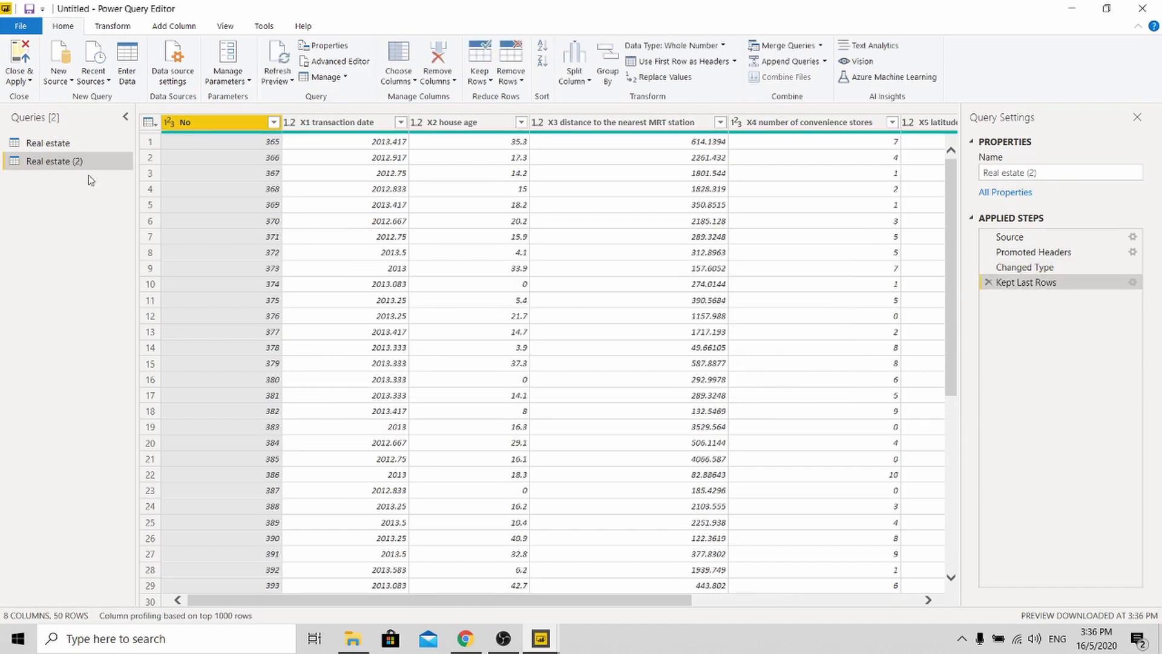
Rename the original Real estate query to Train Dataset.
{"action": "left_click", "coordinate": [44, 142]}
{"action": "right_click", "coordinate": [46, 143]}
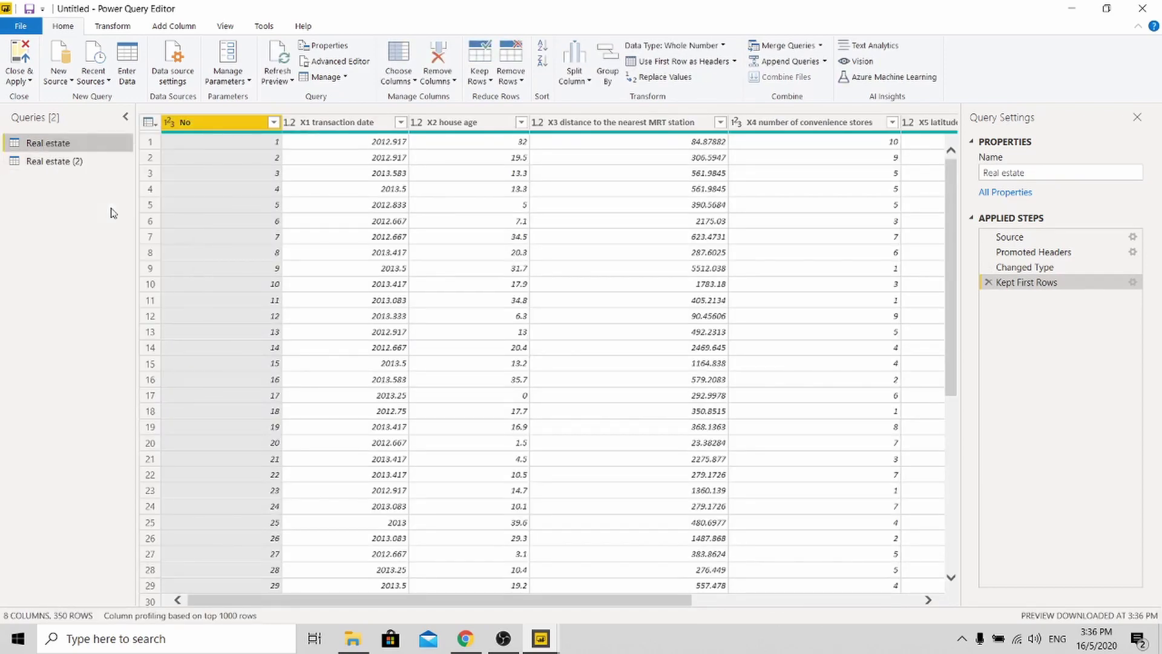
{"action": "key", "text": "Escape"}
{"action": "right_click", "coordinate": [92, 148]}
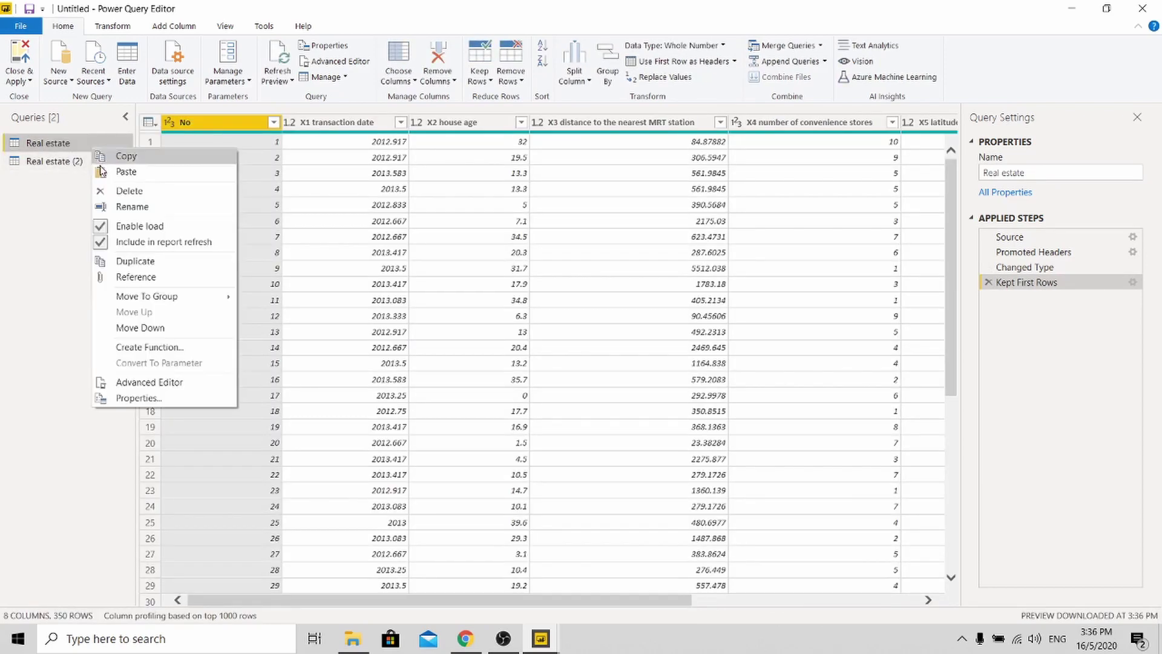
{"action": "left_click", "coordinate": [128, 213]}
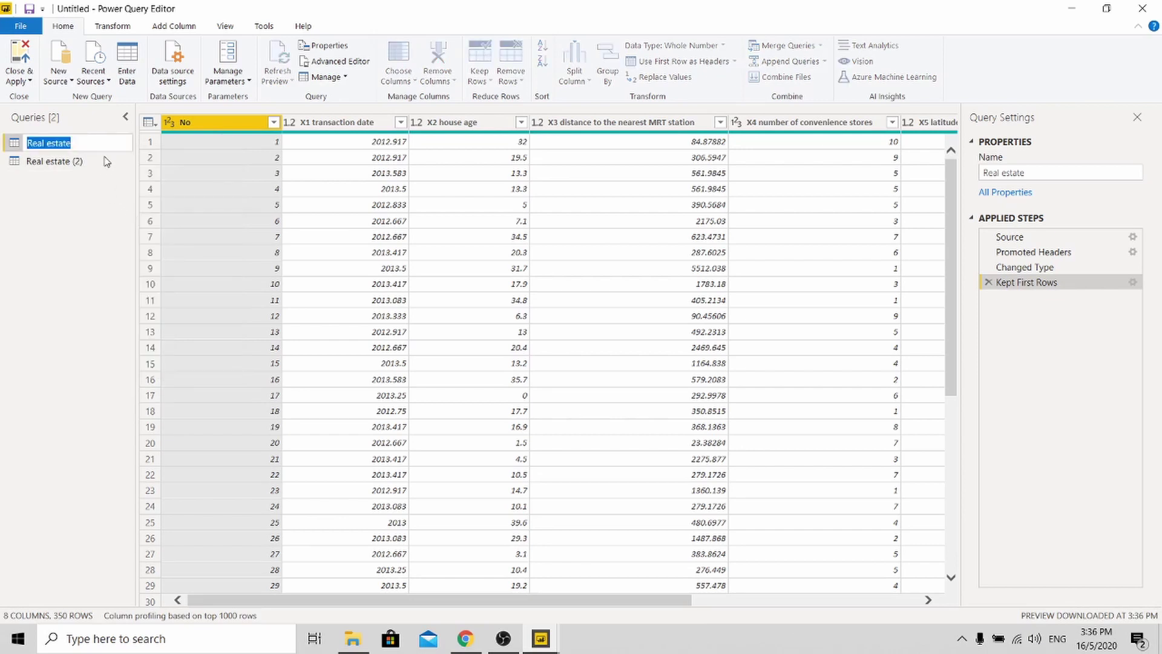
{"action": "type", "text": "Te"}
{"action": "type", "text": "ain"}
{"action": "type", "text": " Dataset"}
{"action": "left_click", "coordinate": [81, 218]}
Rename Real estate (2) to Test Dataset, then select Train Dataset.
{"action": "left_click", "coordinate": [78, 162]}
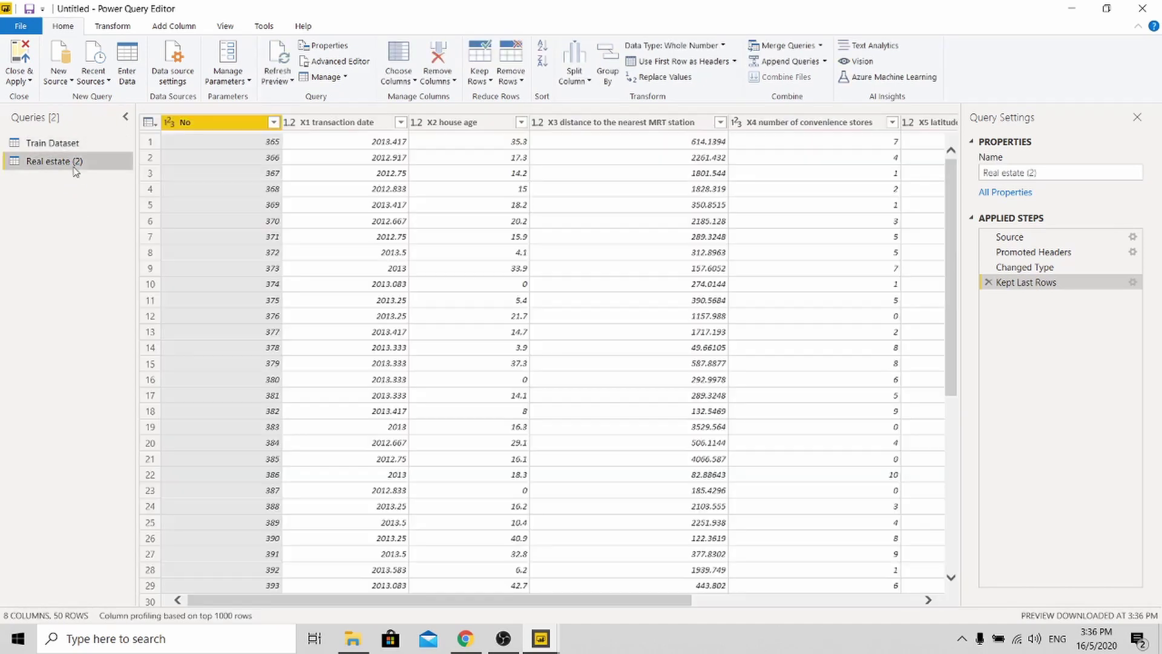
{"action": "right_click", "coordinate": [78, 162]}
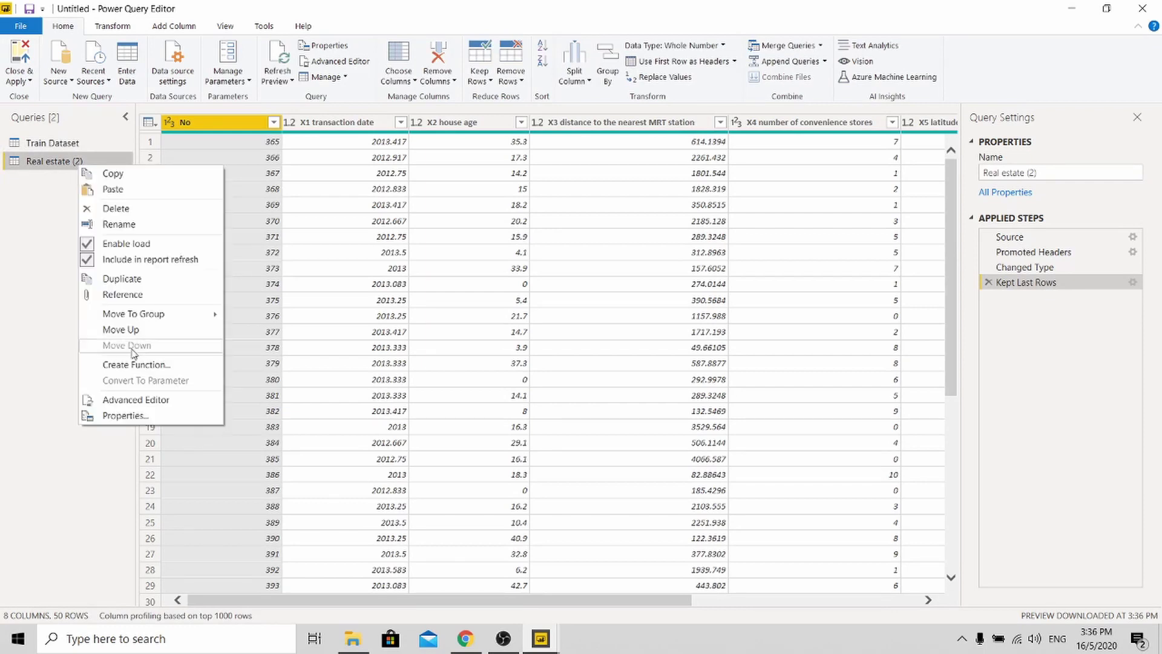
{"action": "left_click", "coordinate": [116, 226]}
{"action": "type", "text": "Test "}
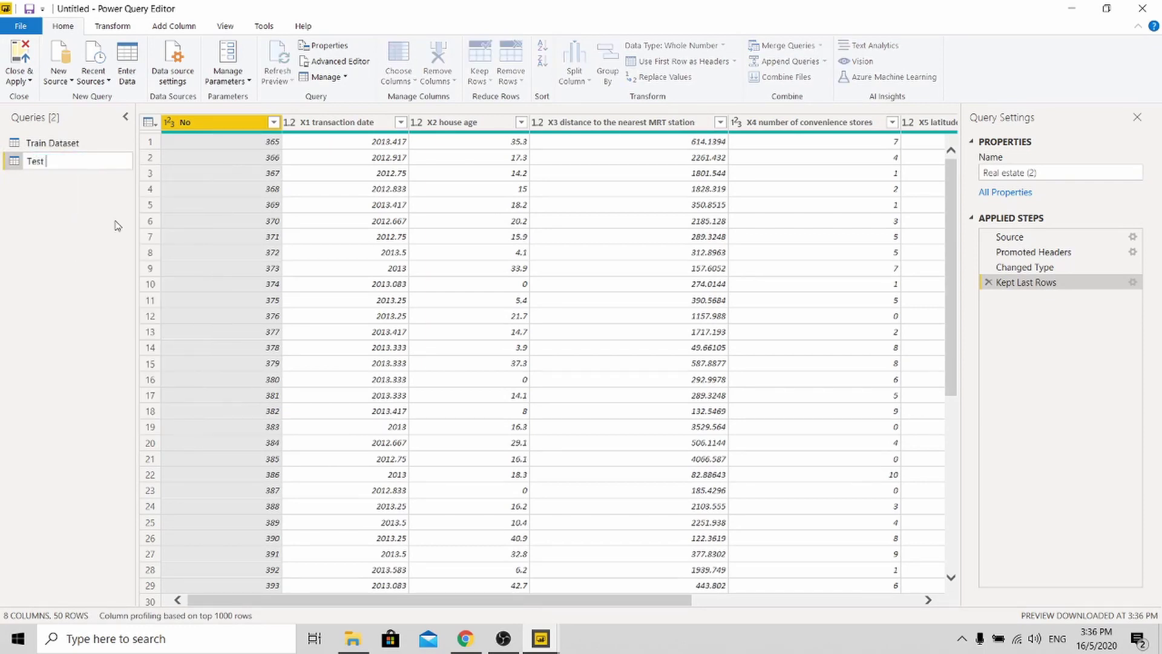
{"action": "type", "text": "Dataset"}
{"action": "key", "text": "Return"}
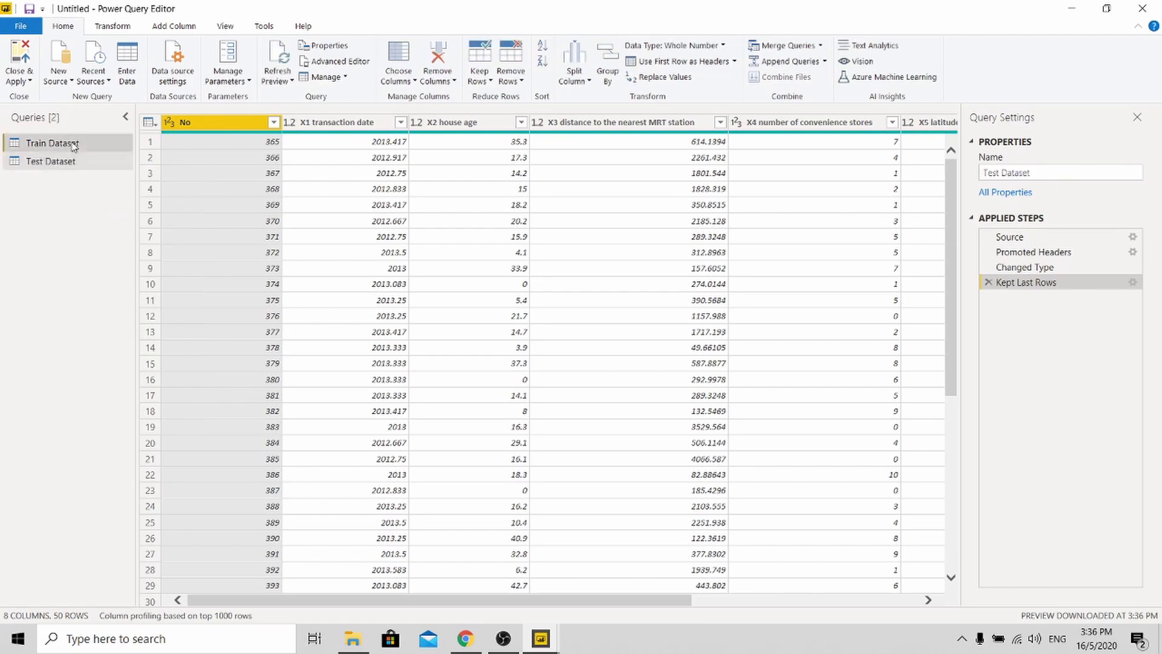
{"action": "left_click", "coordinate": [74, 146]}
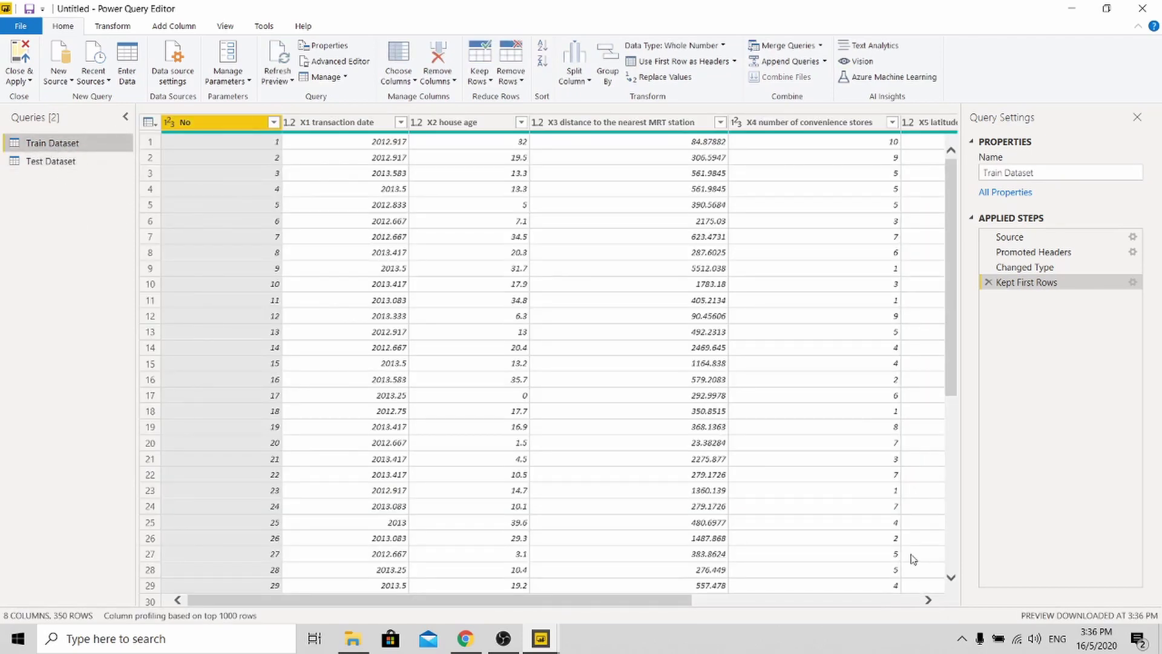
In Slides, highlight the 'Train Model' step and go to the Train Model slide with the PyCaret code.
{"action": "left_click", "coordinate": [460, 640]}
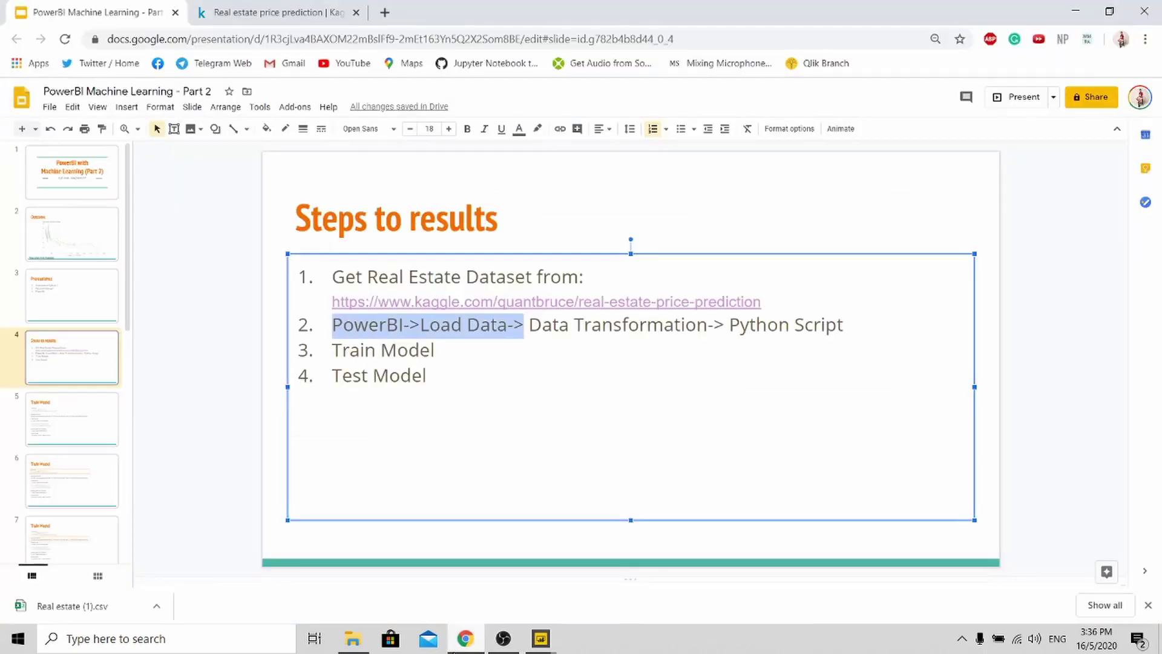
{"action": "left_click", "coordinate": [226, 396]}
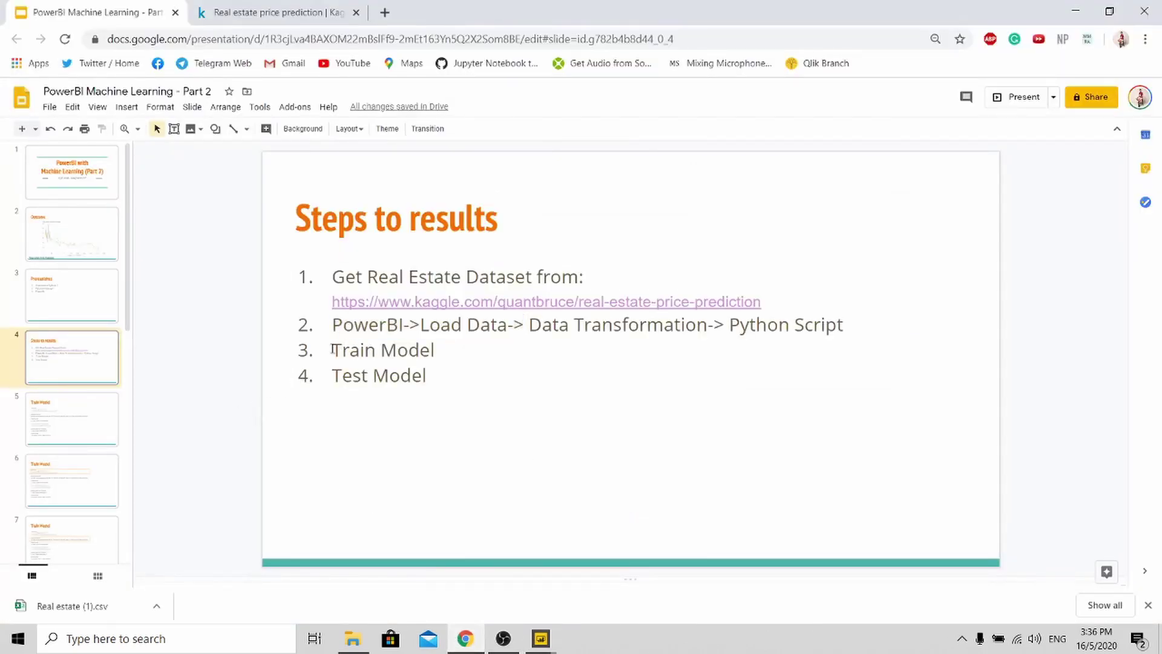
{"action": "left_click_drag", "start_coordinate": [332, 350], "coordinate": [454, 354]}
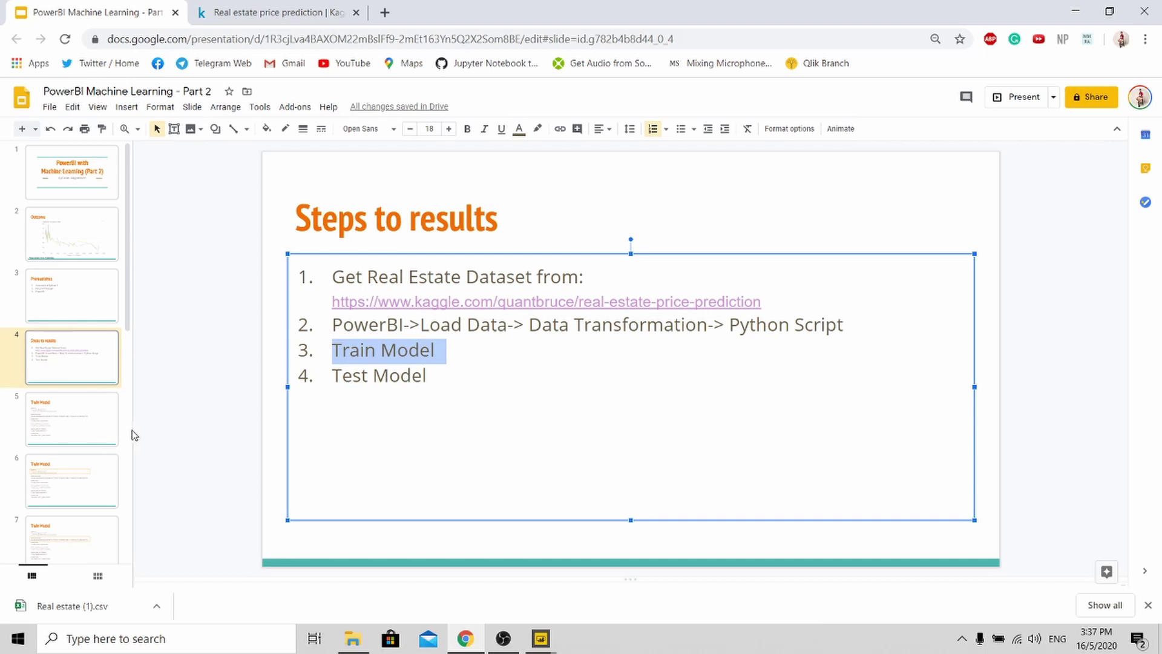
{"action": "left_click", "coordinate": [75, 443]}
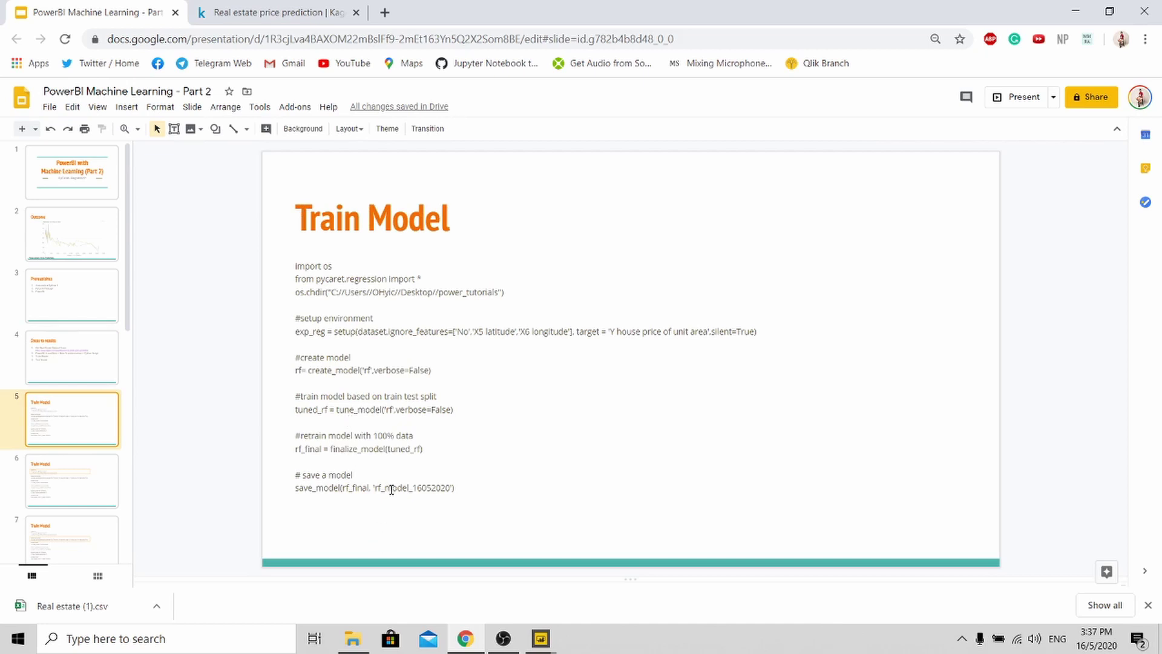
Go to the next slide marking the os, pycaret.regression imports and power_tutorials chdir line.
{"action": "left_click", "coordinate": [94, 463]}
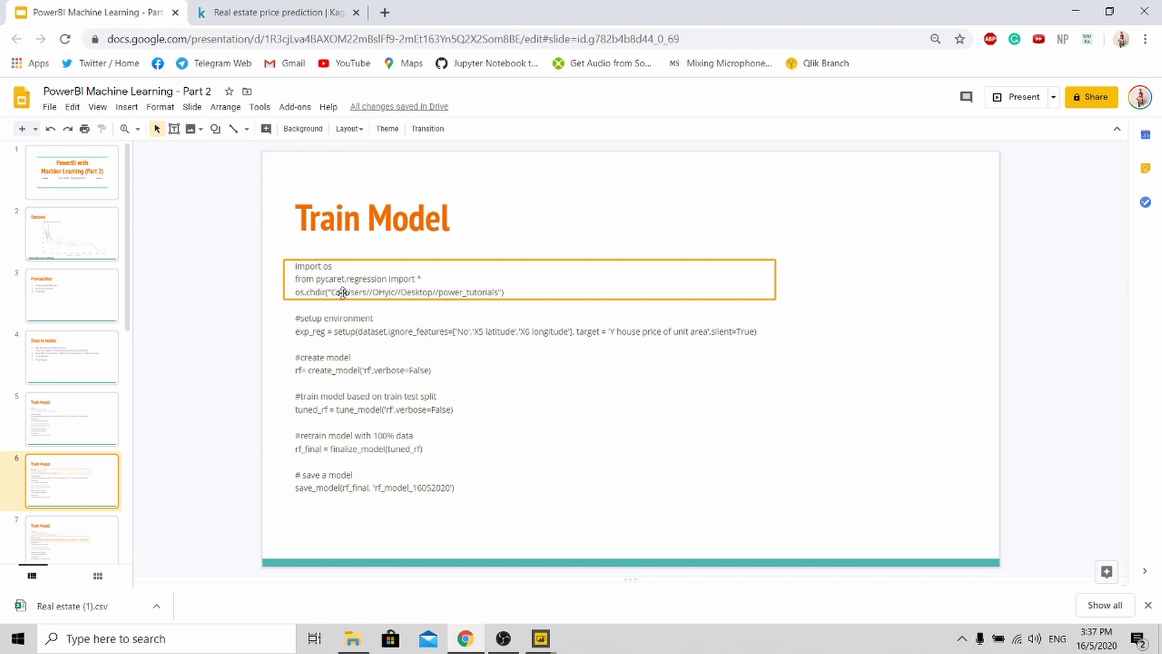
Open the power_tutorials folder, select its full address-bar path, then minimise the window.
{"action": "left_click", "coordinate": [353, 638]}
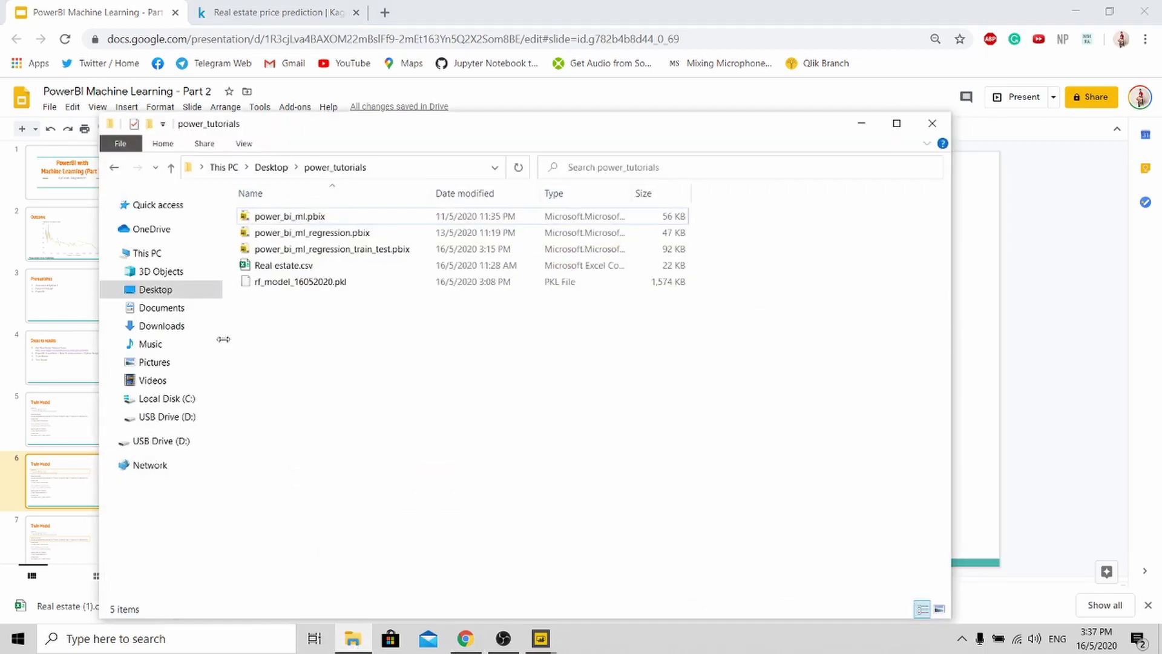
{"action": "left_click", "coordinate": [406, 167]}
{"action": "key", "text": "ctrl+a"}
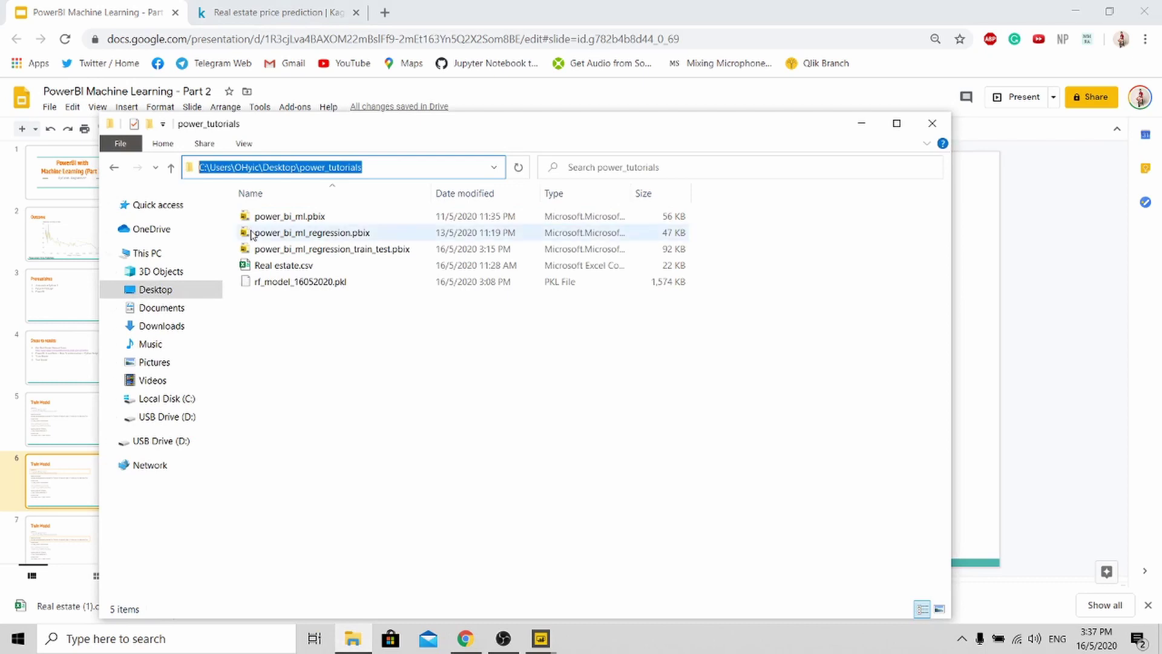
{"action": "left_click", "coordinate": [863, 123]}
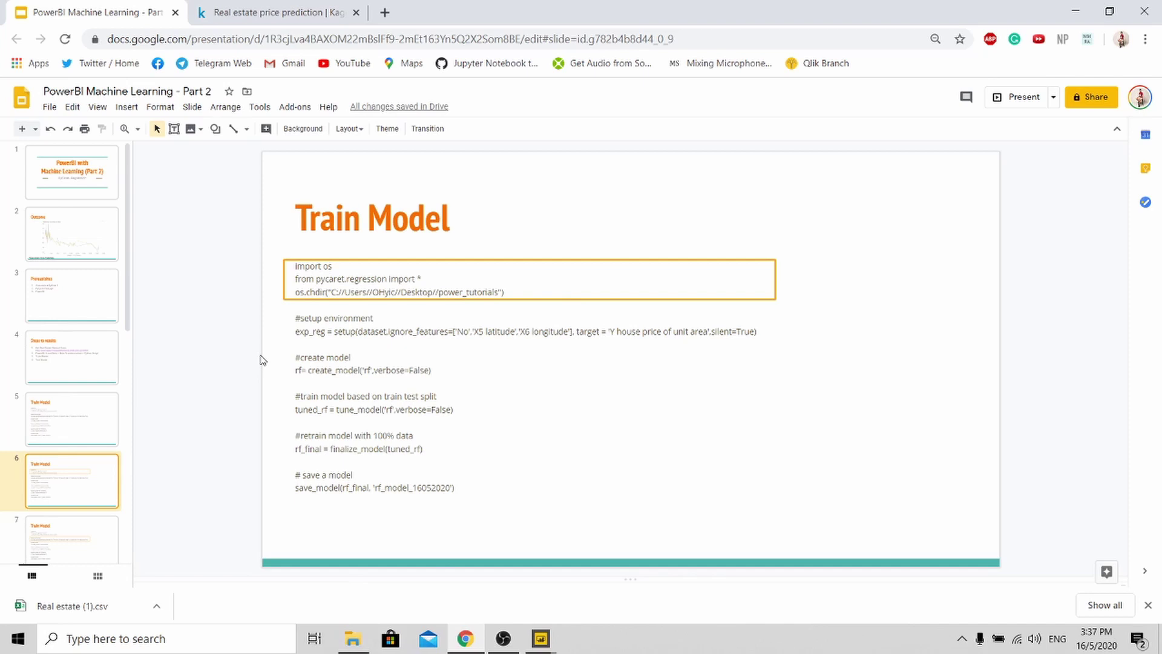
Step through slides 7, 8 and 9 to reach the Train Model slide with the tune_model code.
{"action": "key", "text": "Down"}
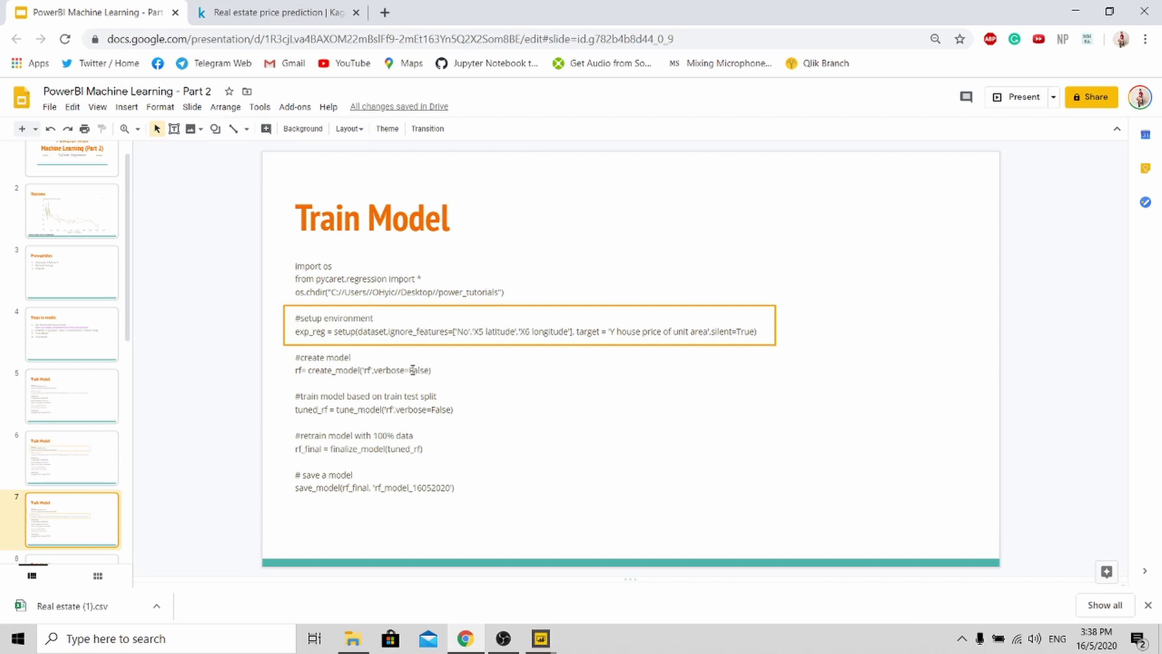
{"action": "key", "text": "Down"}
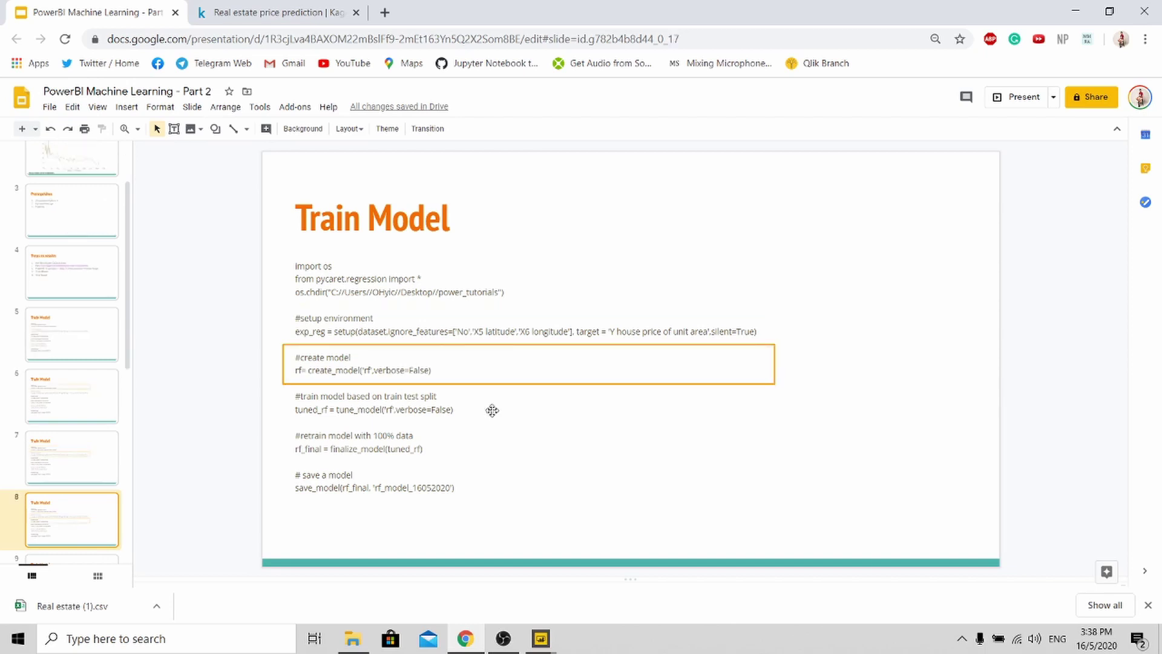
{"action": "key", "text": "Down"}
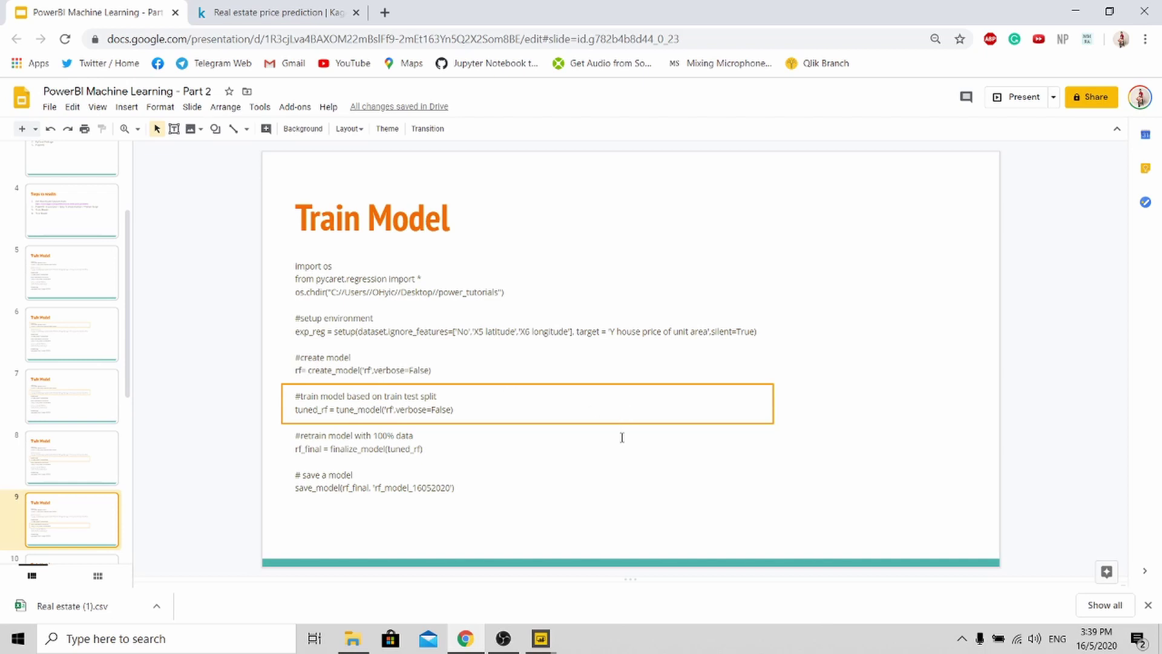
Advance to slide 11's save-model code and select its code text box.
{"action": "key", "text": "Down"}
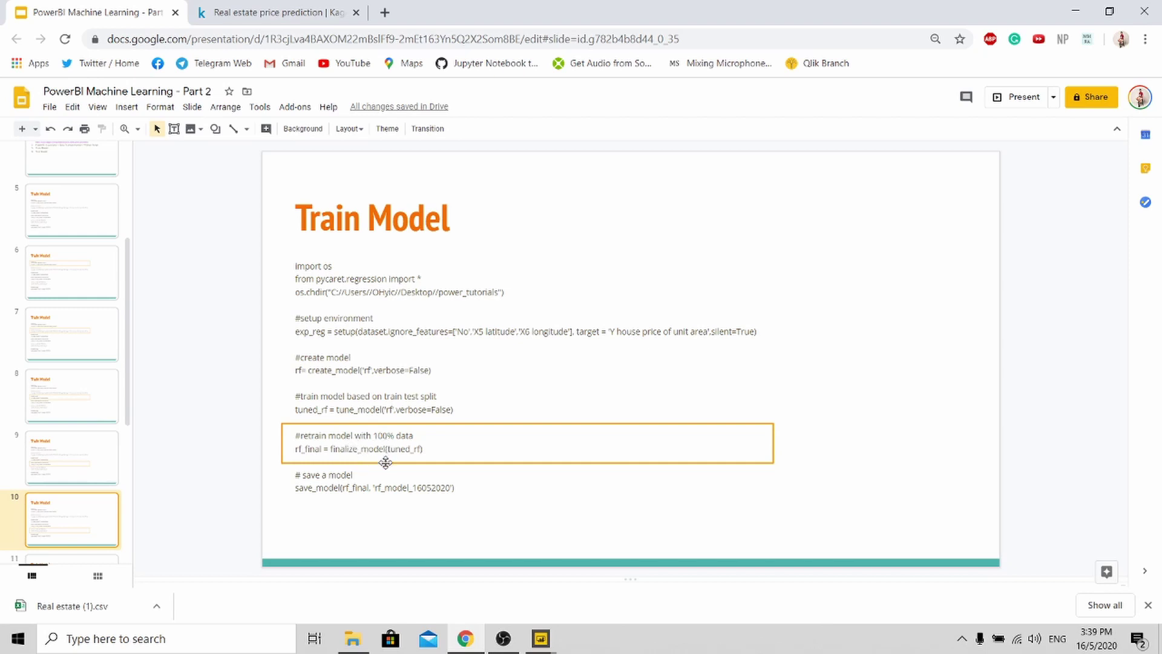
{"action": "key", "text": "Down"}
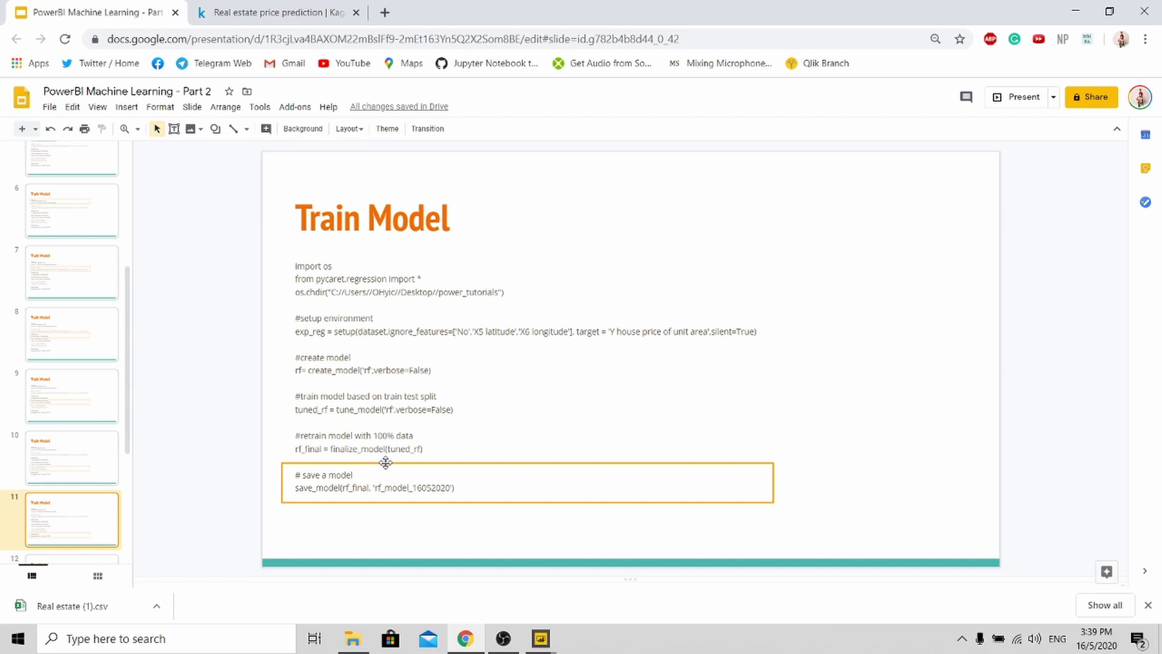
{"action": "left_click", "coordinate": [306, 270]}
Select all the training code on slide 11 and bring Power Query Editor forward.
{"action": "key", "text": "ctrl+a"}
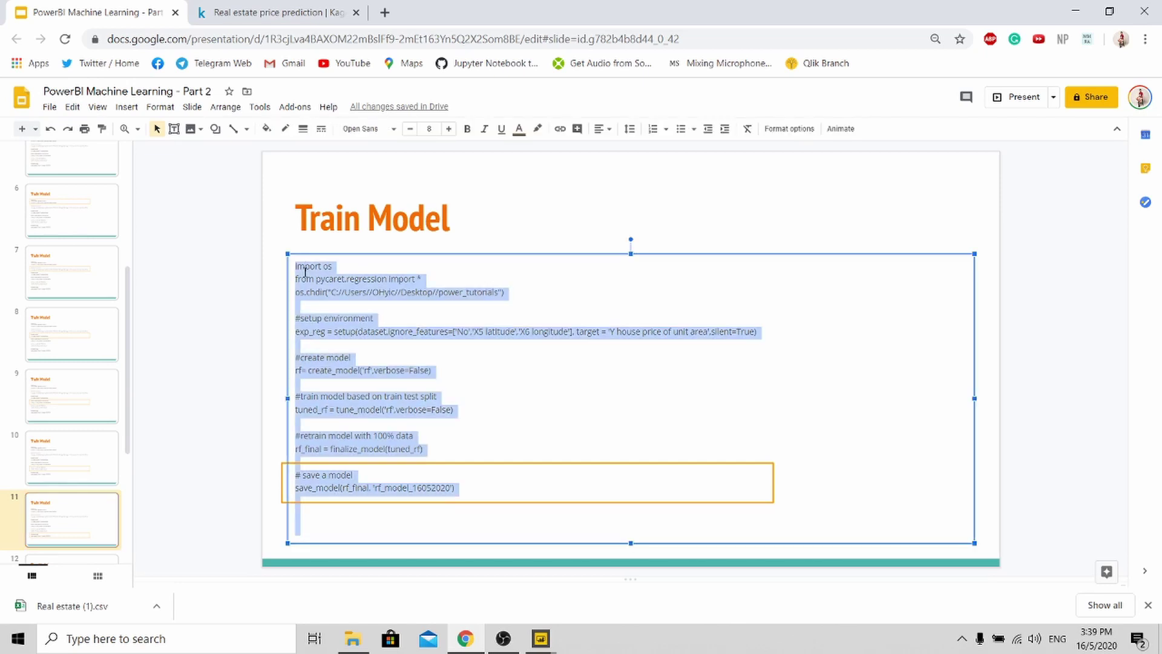
{"action": "mouse_move", "coordinate": [541, 639]}
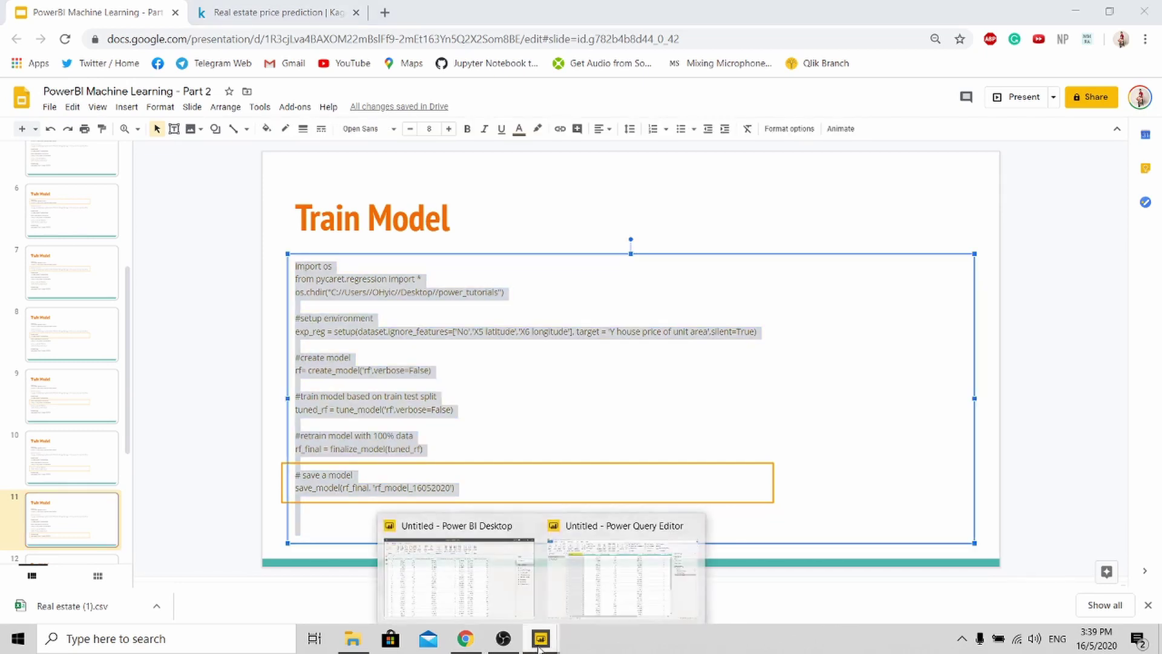
{"action": "left_click", "coordinate": [613, 594]}
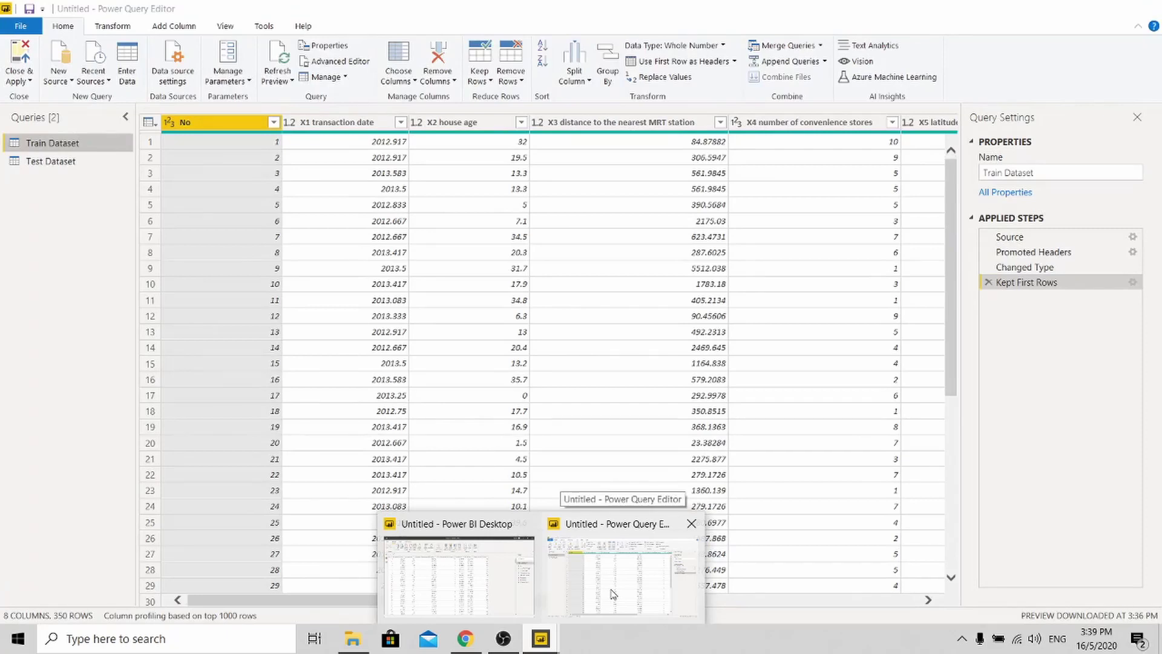
{"action": "left_click", "coordinate": [613, 594]}
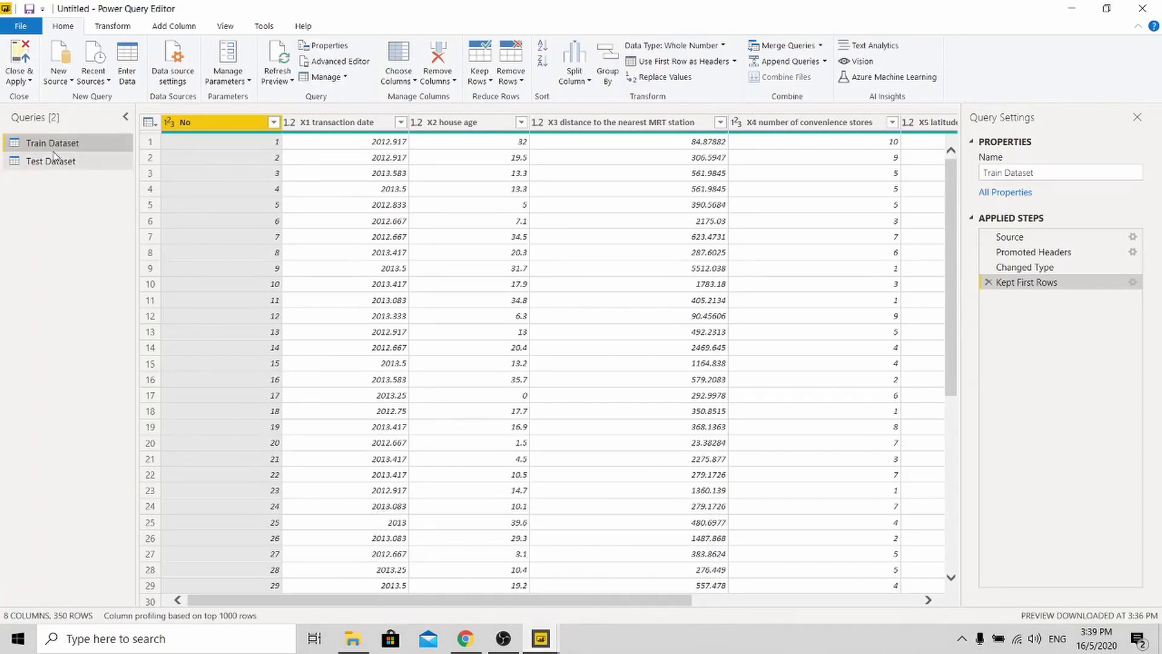
Add a Run Python script step on Train Dataset using the pasted pycaret training code.
{"action": "left_click", "coordinate": [115, 28]}
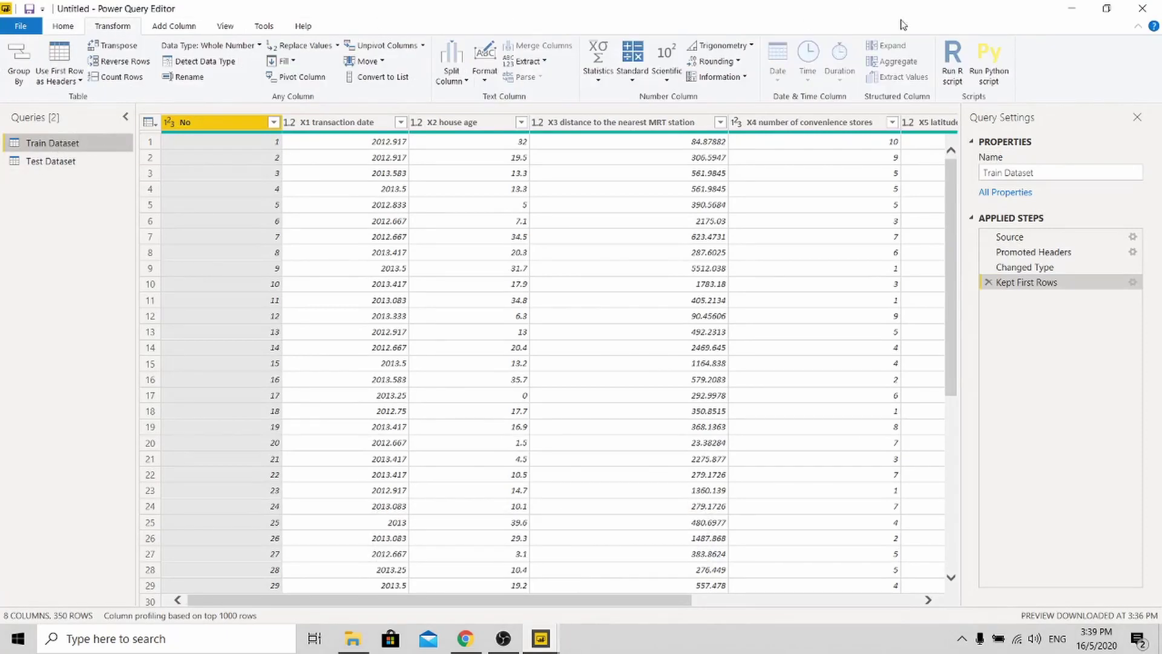
{"action": "left_click", "coordinate": [990, 71]}
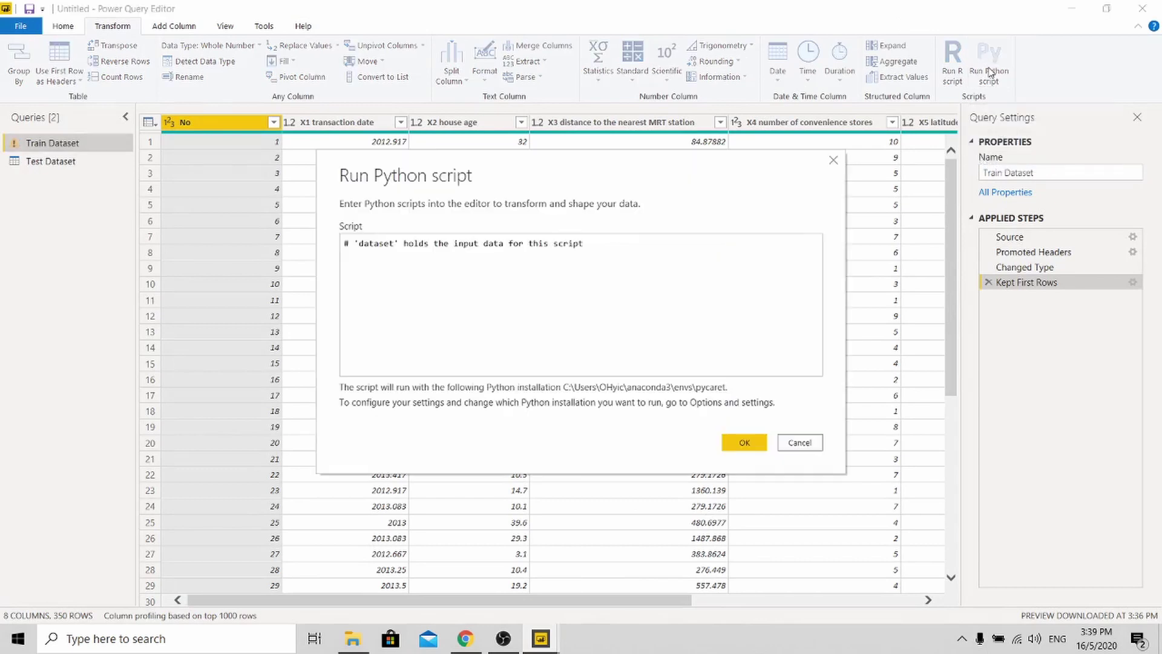
{"action": "key", "text": "ctrl+a"}
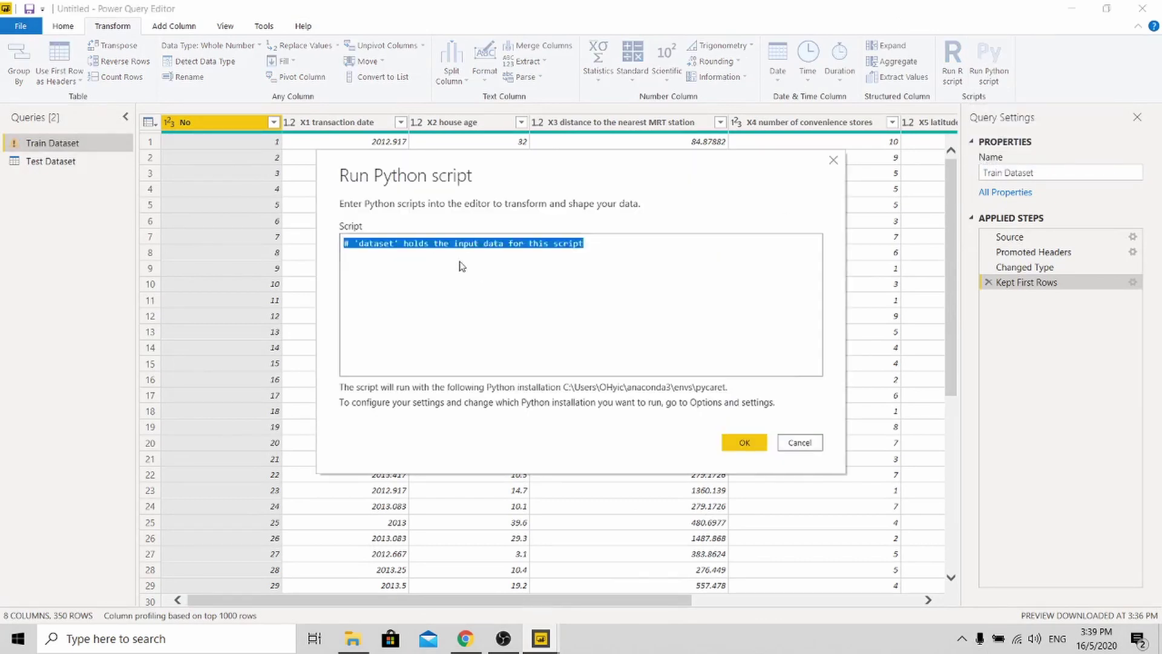
{"action": "left_click", "coordinate": [480, 236]}
{"action": "key", "text": "ctrl+a"}
{"action": "key", "text": "BackSpace"}
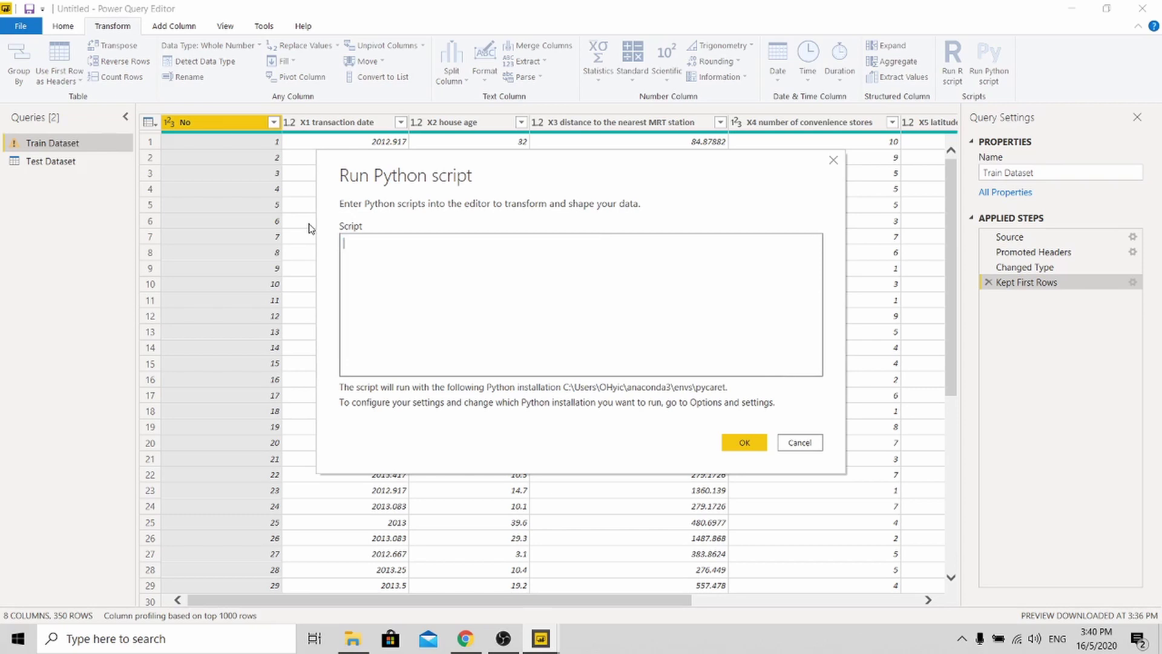
{"action": "key", "text": "ctrl+v"}
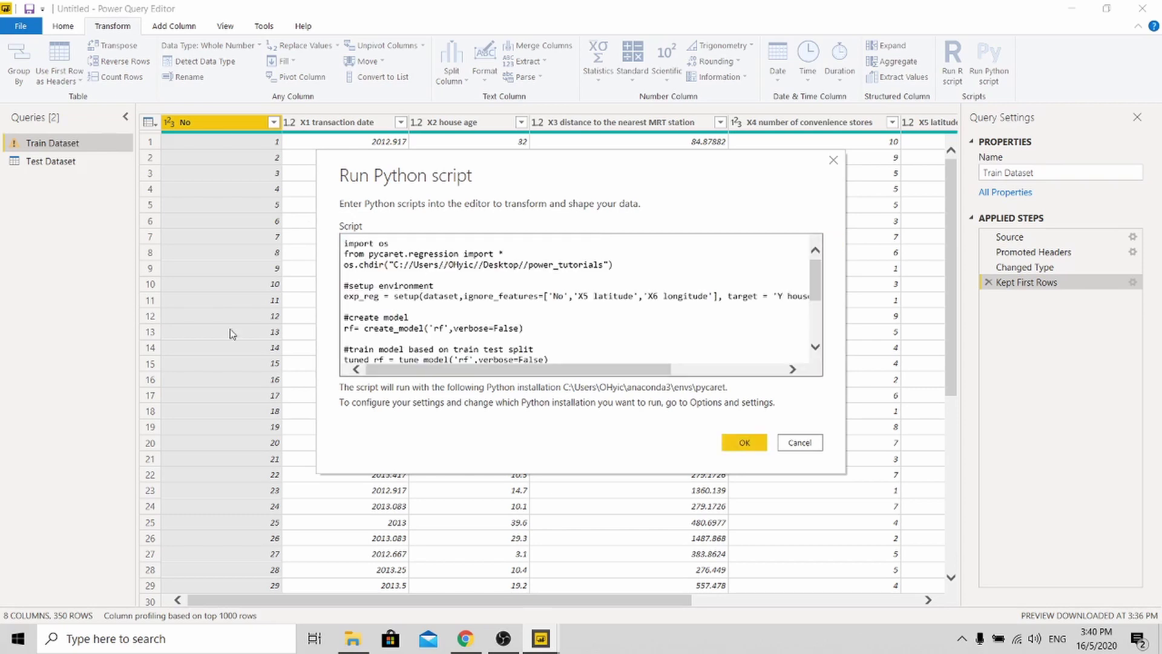
{"action": "left_click", "coordinate": [745, 443]}
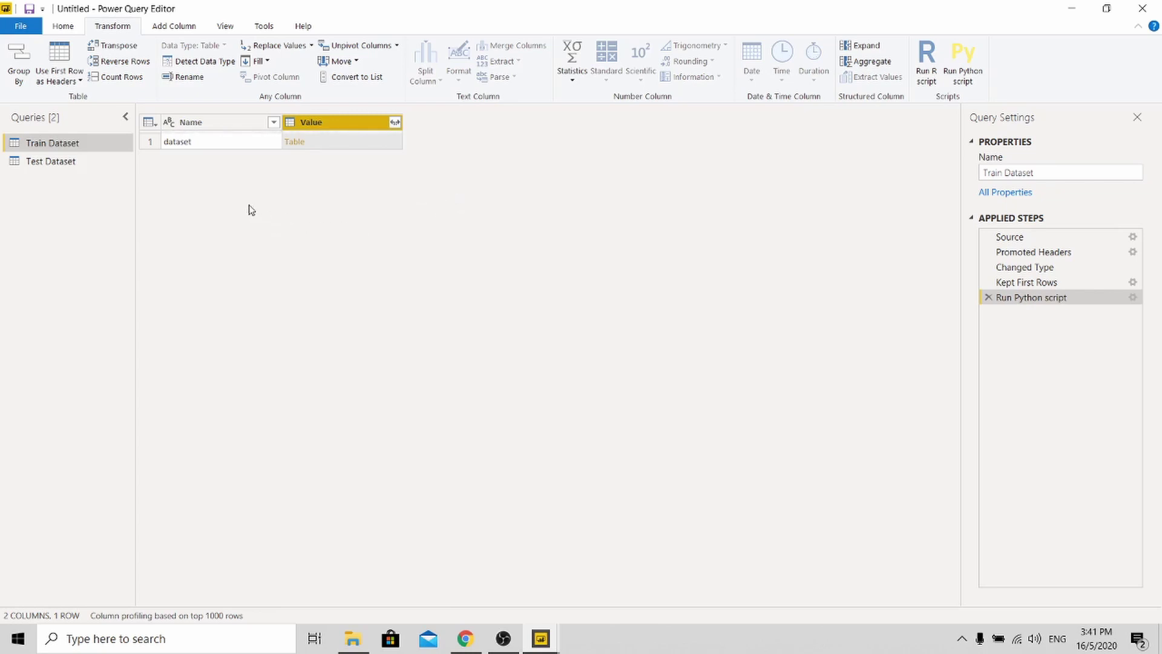
Confirm rf_model_16052020.pkl exists, open the Test Dataset query, and return to the slides.
{"action": "left_click", "coordinate": [353, 638]}
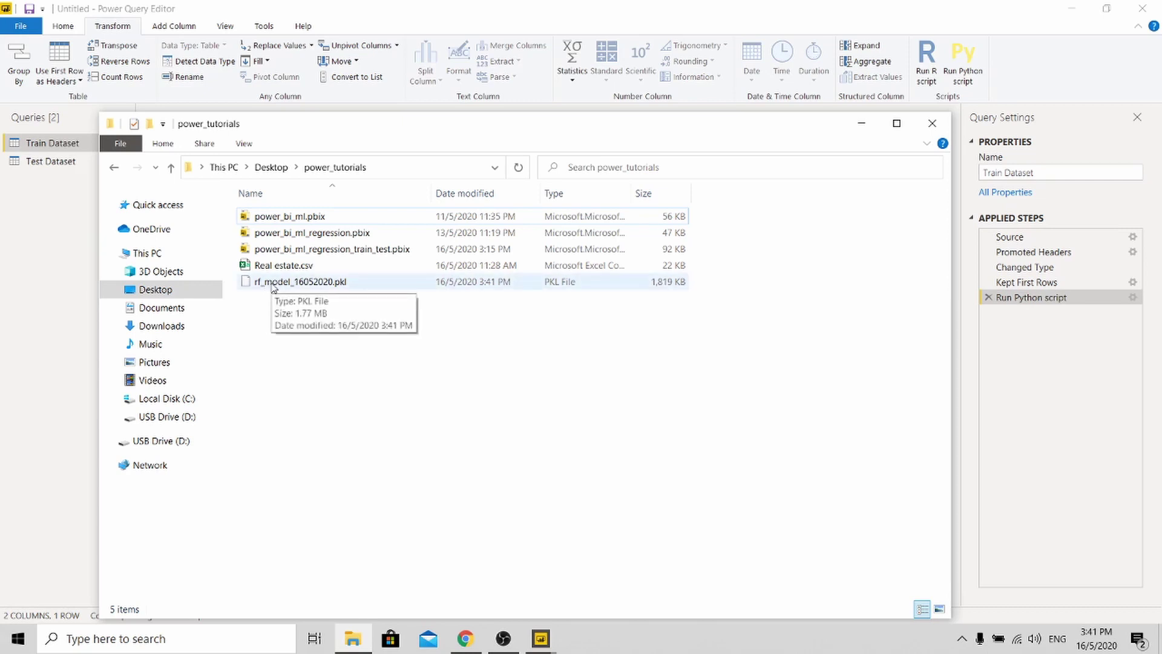
{"action": "left_click", "coordinate": [78, 270]}
{"action": "left_click", "coordinate": [60, 161]}
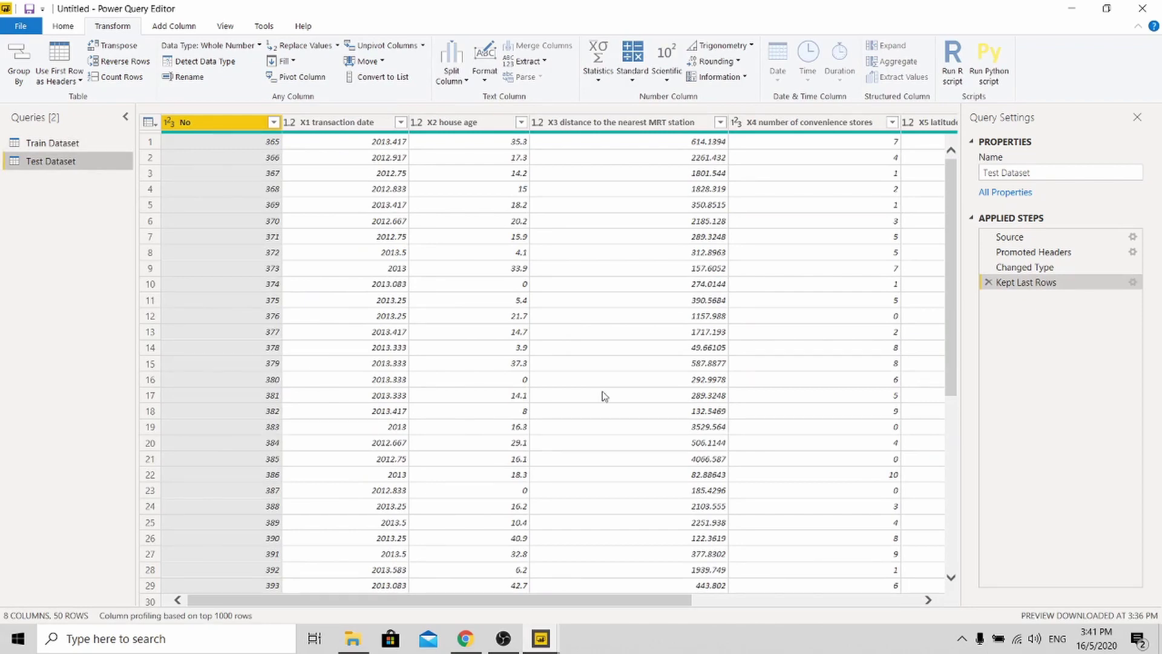
{"action": "left_click", "coordinate": [465, 638]}
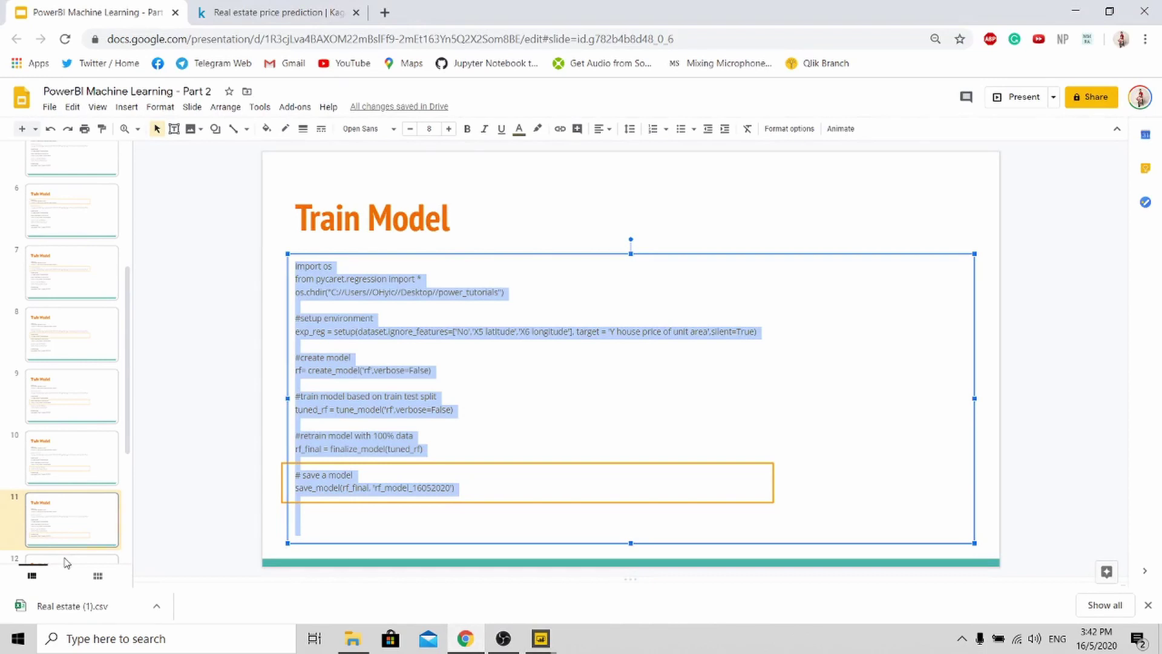
Step through slides 12–15 and select all the Test Model code on slide 15.
{"action": "left_click", "coordinate": [67, 560]}
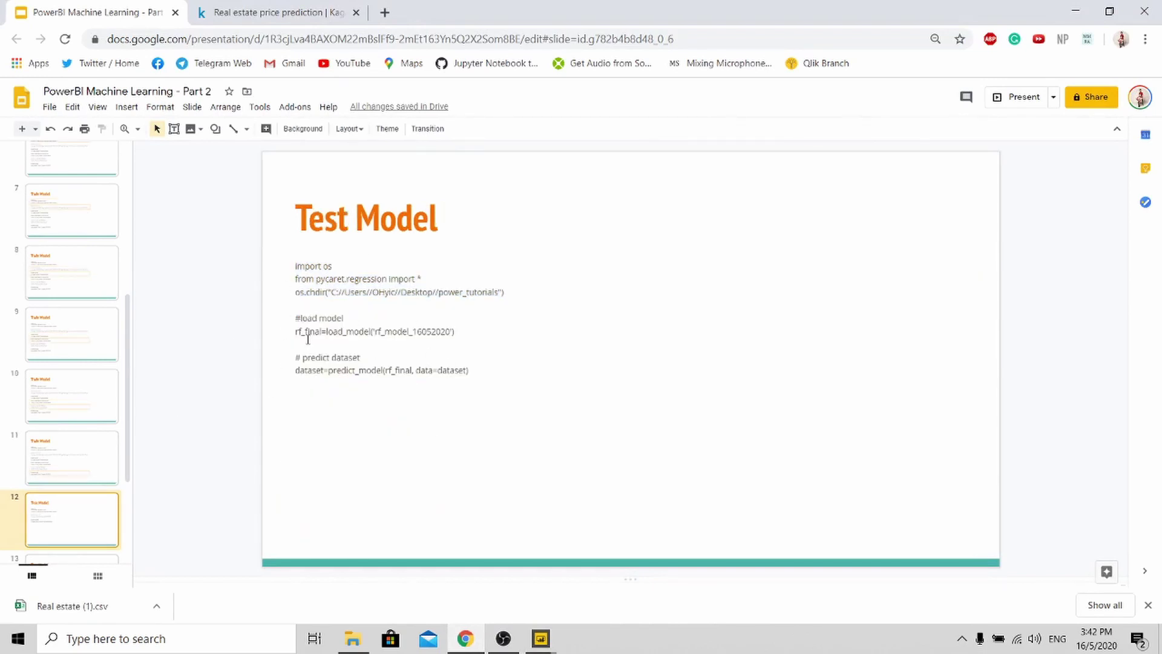
{"action": "key", "text": "Down"}
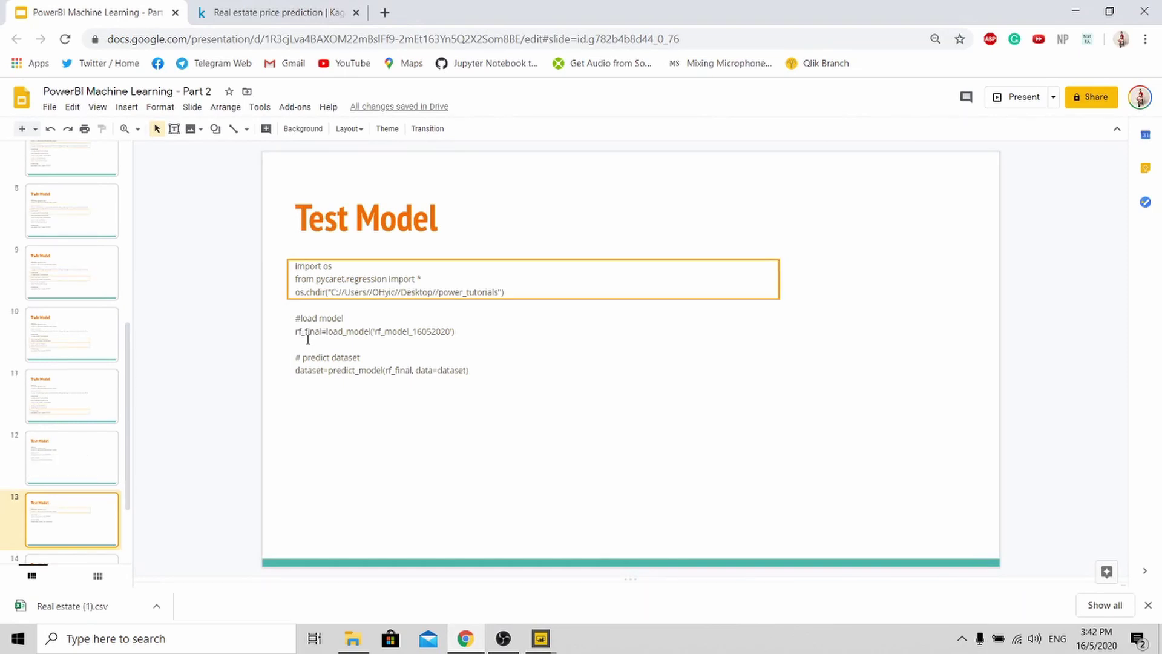
{"action": "key", "text": "Down"}
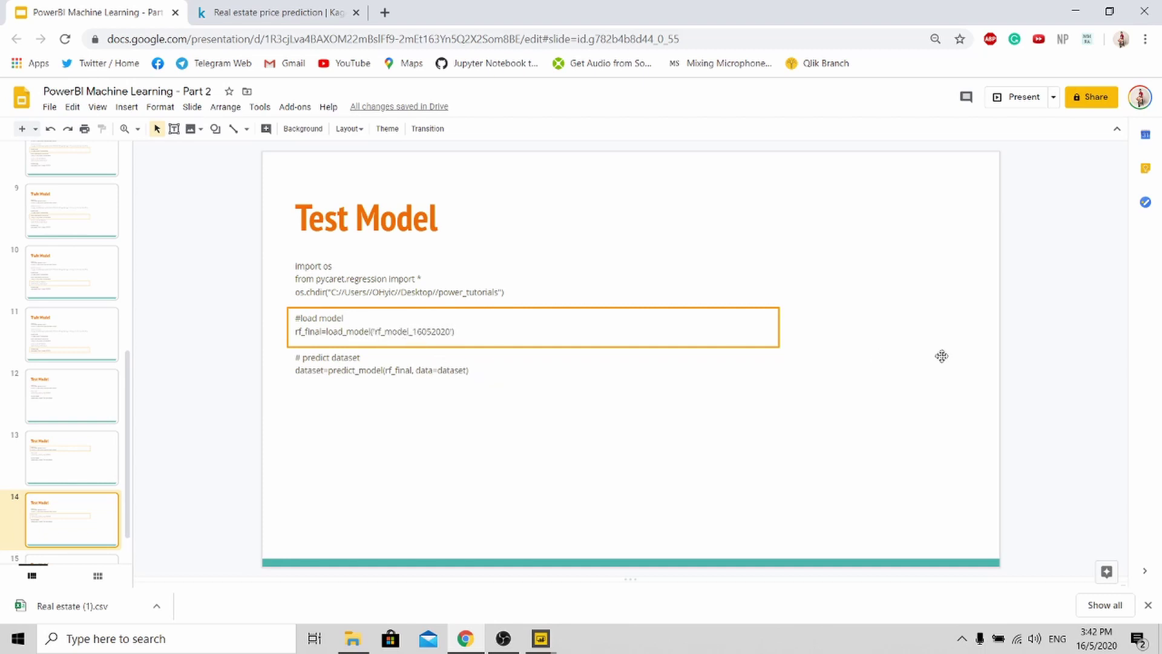
{"action": "key", "text": "Down"}
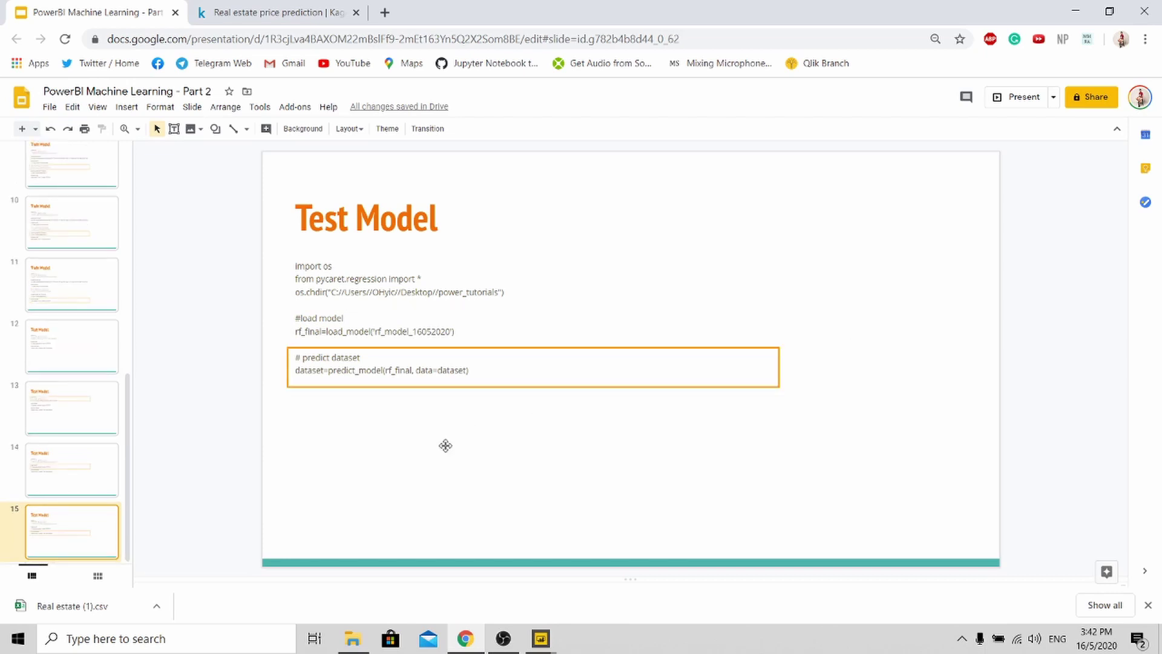
{"action": "left_click", "coordinate": [314, 267]}
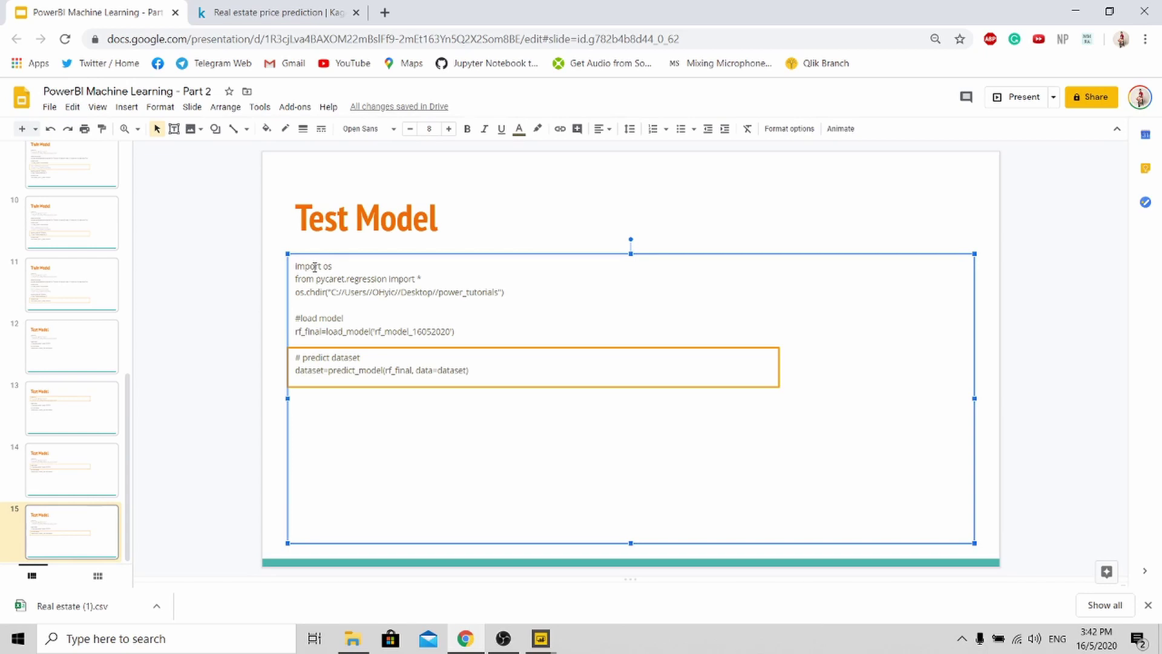
{"action": "key", "text": "ctrl+a"}
{"action": "key", "text": "ctrl+c"}
Add a Run Python script step on Test Dataset using the pasted Test Model code.
{"action": "mouse_move", "coordinate": [540, 647]}
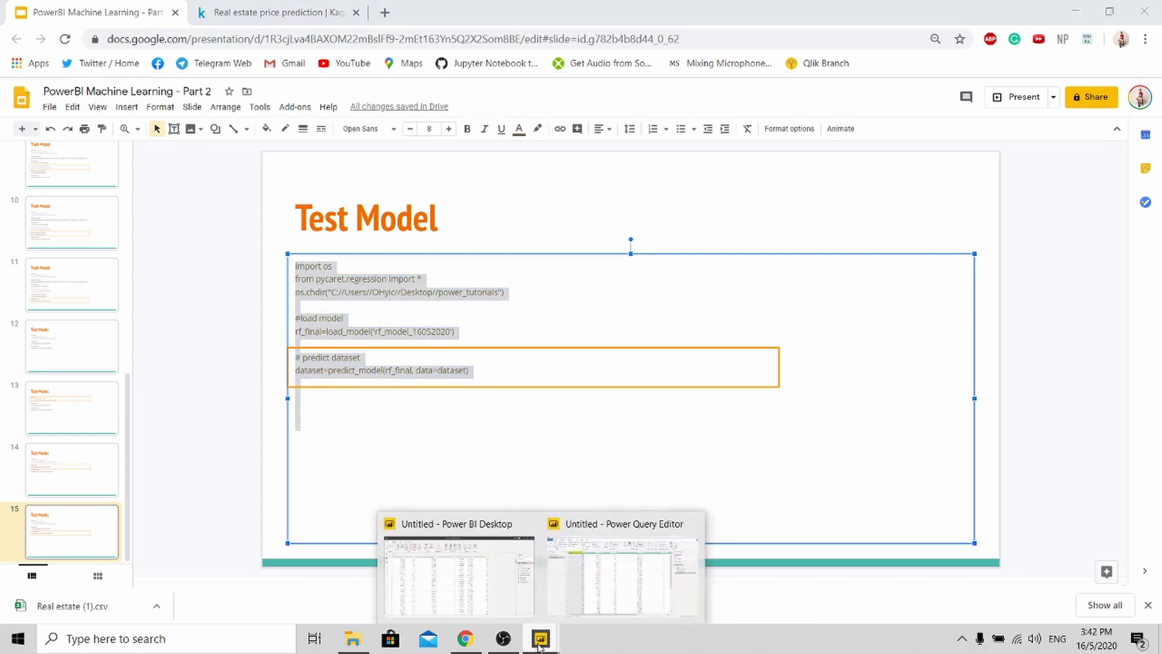
{"action": "left_click", "coordinate": [617, 581]}
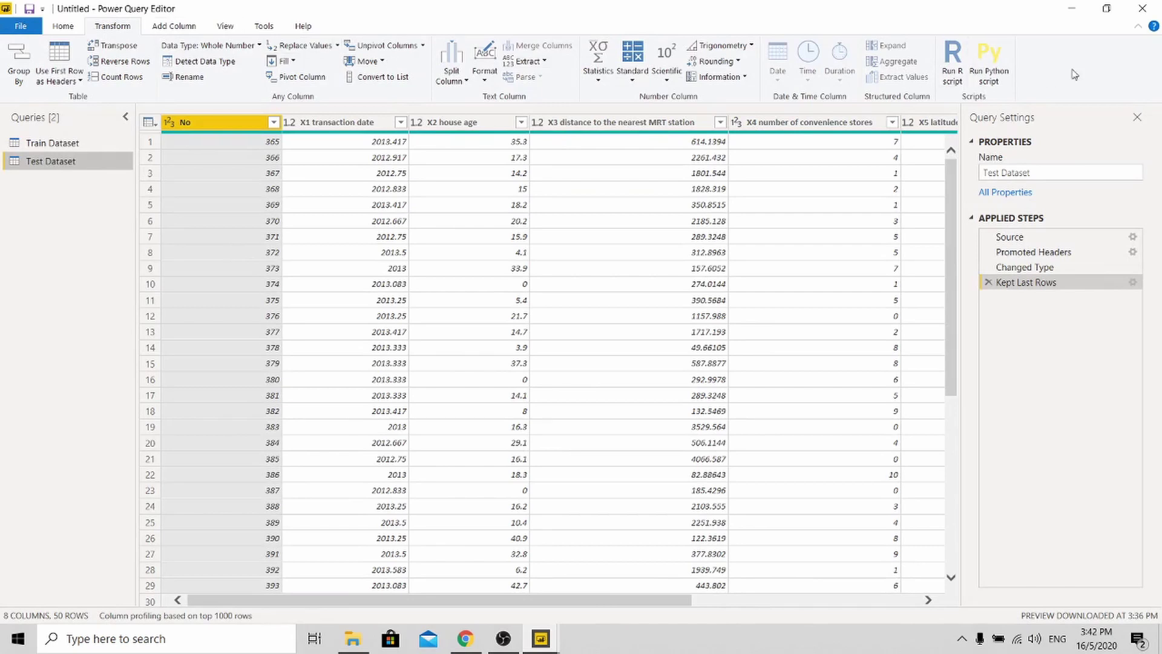
{"action": "left_click", "coordinate": [989, 63]}
{"action": "left_click", "coordinate": [390, 285]}
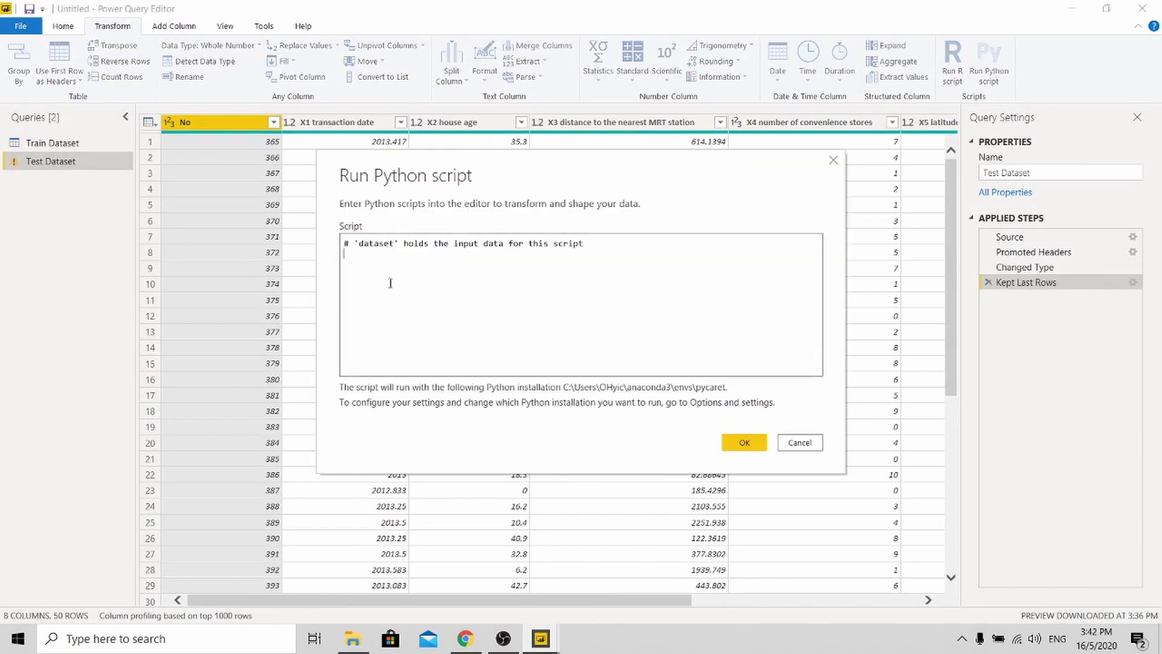
{"action": "key", "text": "ctrl+a"}
{"action": "key", "text": "ctrl+v"}
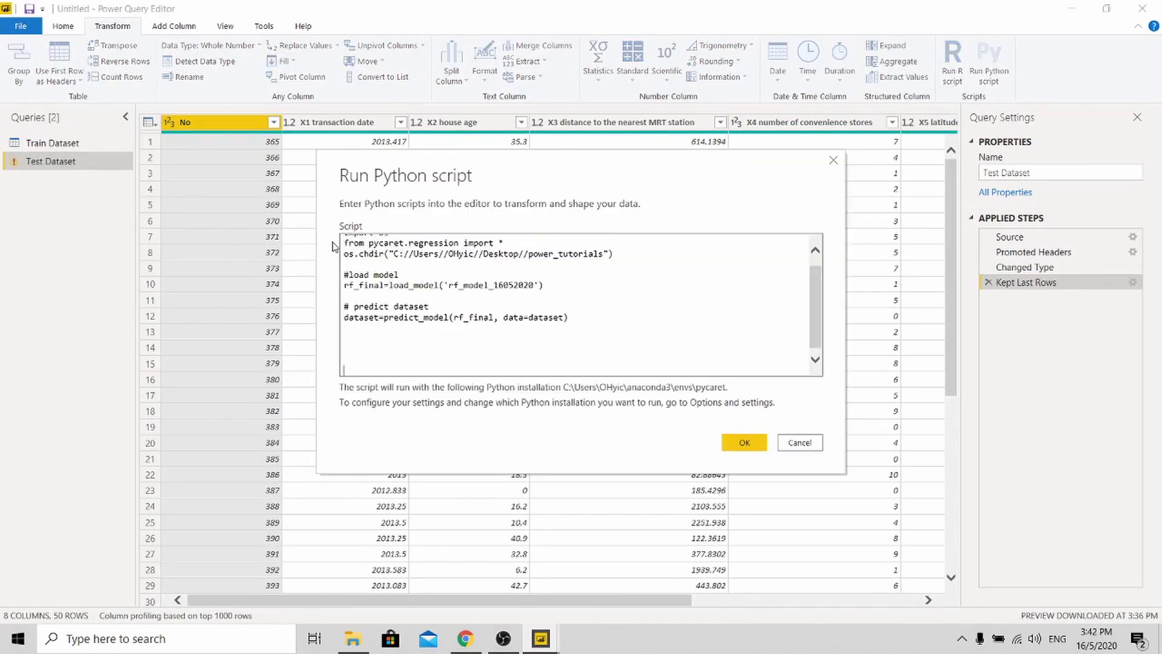
{"action": "left_click", "coordinate": [733, 449]}
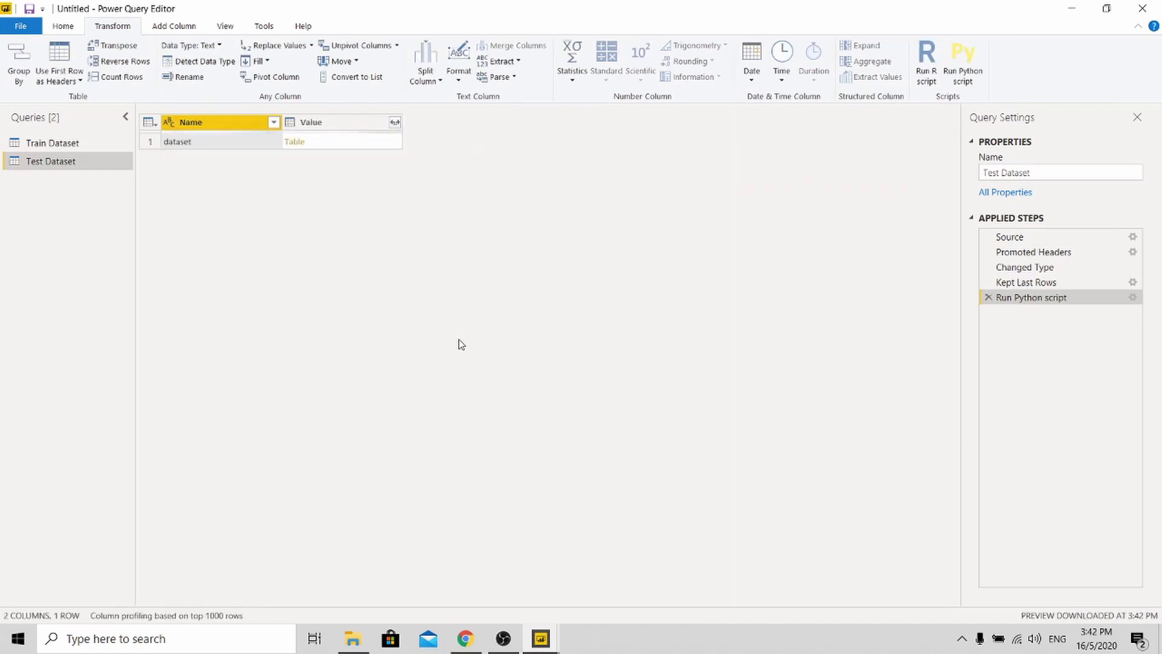
Remove the Name column, expand Value into nine columns, and select the Value.Label predictions.
{"action": "right_click", "coordinate": [236, 129]}
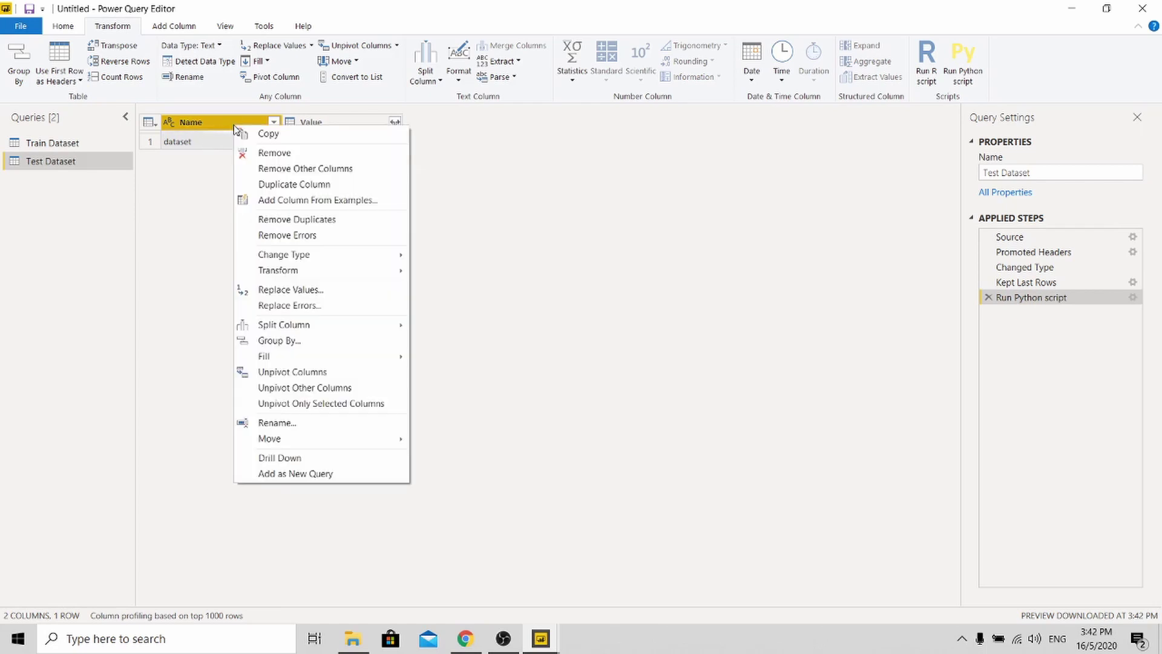
{"action": "left_click", "coordinate": [267, 157]}
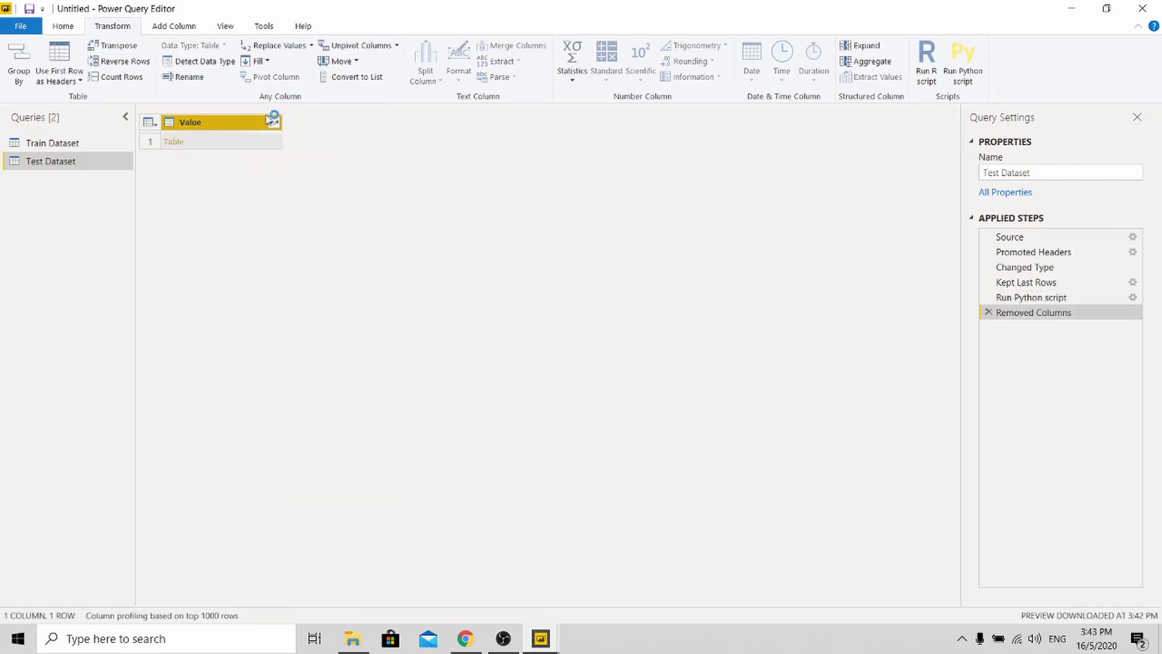
{"action": "left_click", "coordinate": [274, 122]}
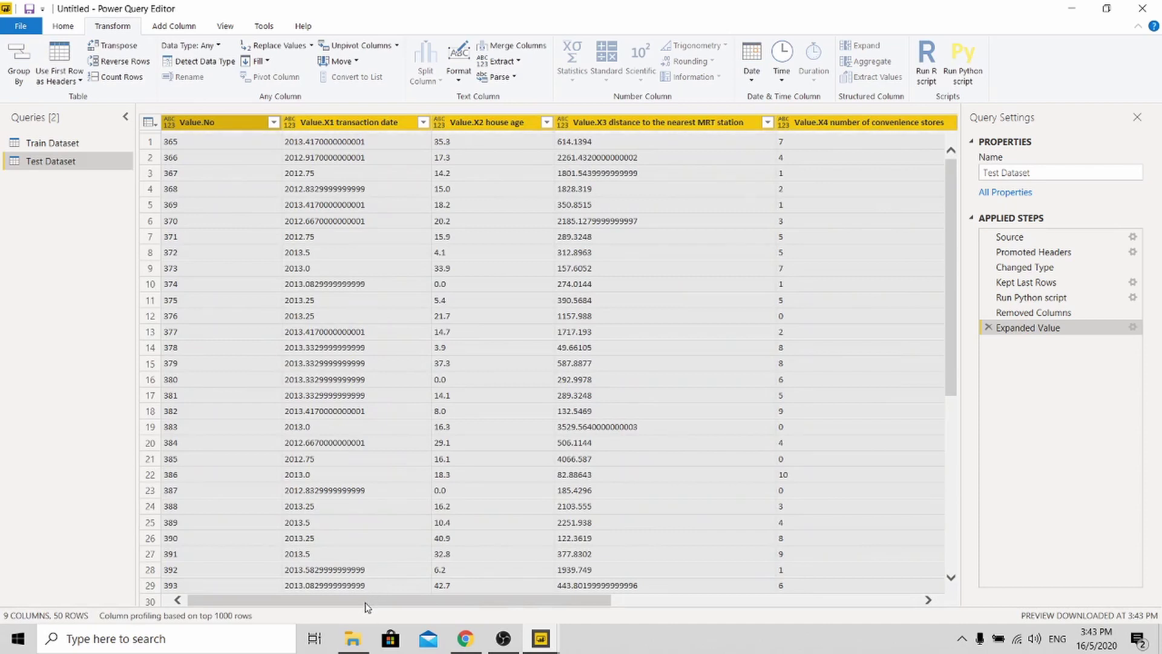
{"action": "left_click_drag", "start_coordinate": [364, 600], "coordinate": [367, 603]}
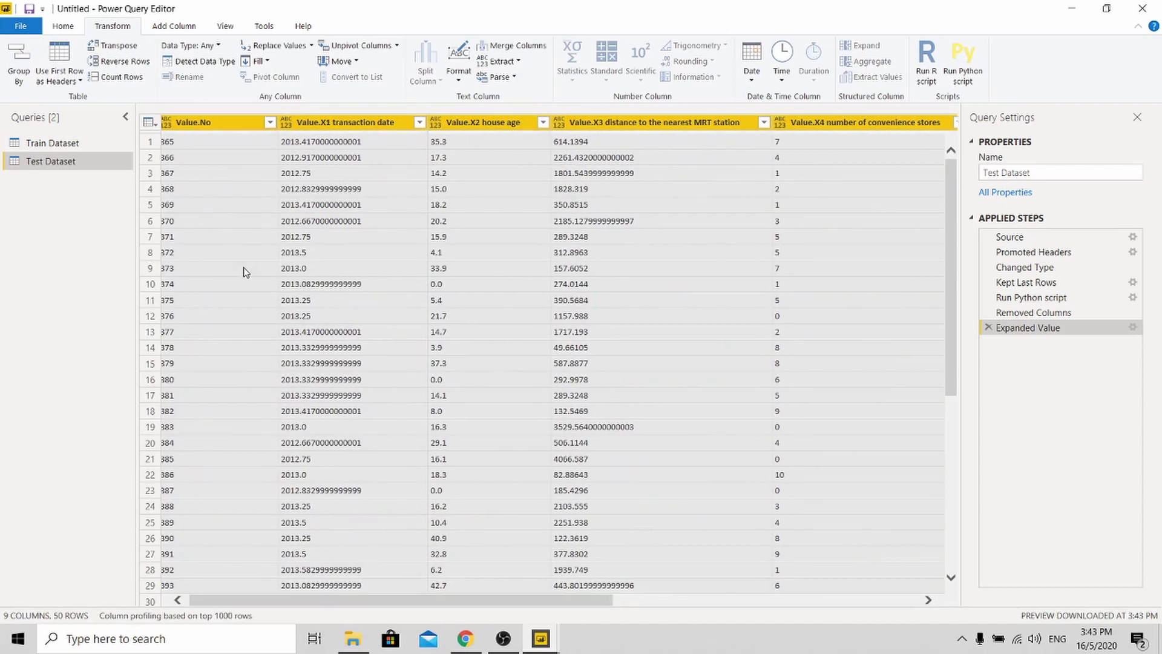
{"action": "left_click_drag", "start_coordinate": [554, 601], "coordinate": [863, 609]}
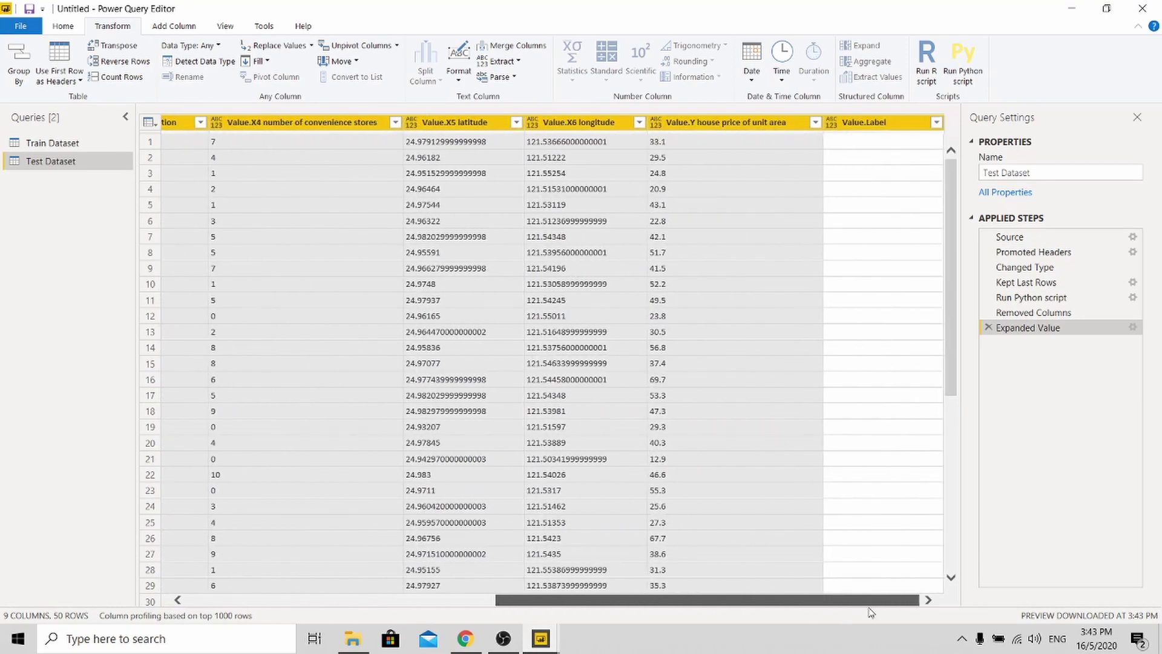
{"action": "left_click", "coordinate": [875, 123]}
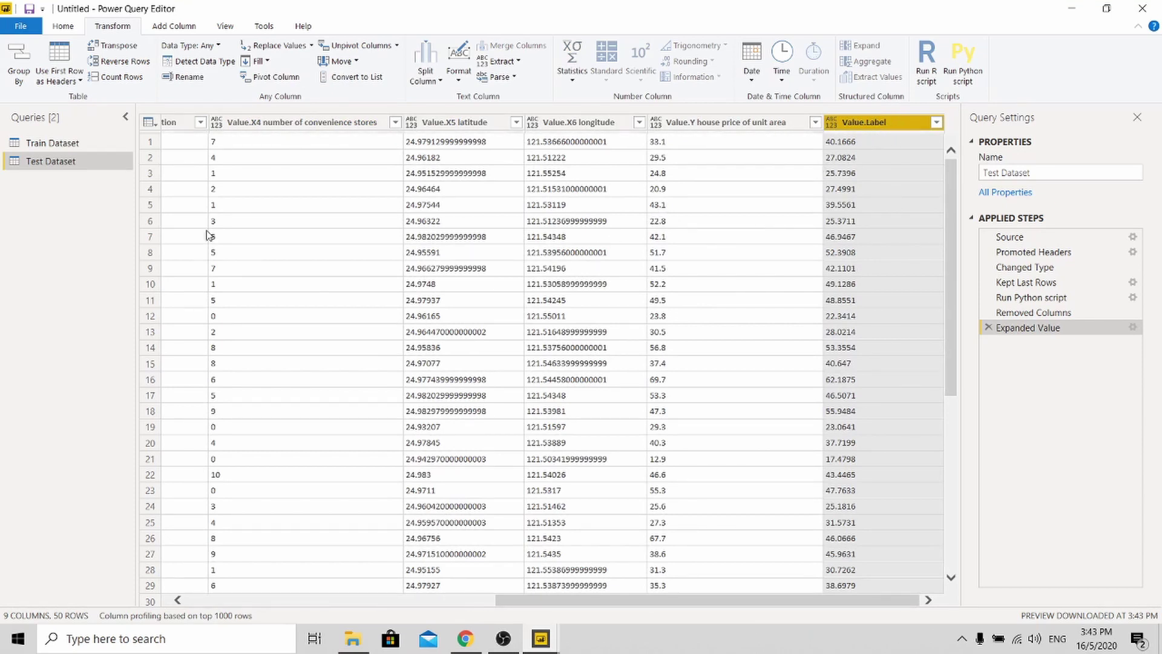
Apply the query changes and view the Test Dataset table's Value.X3 column in data view.
{"action": "left_click", "coordinate": [63, 27]}
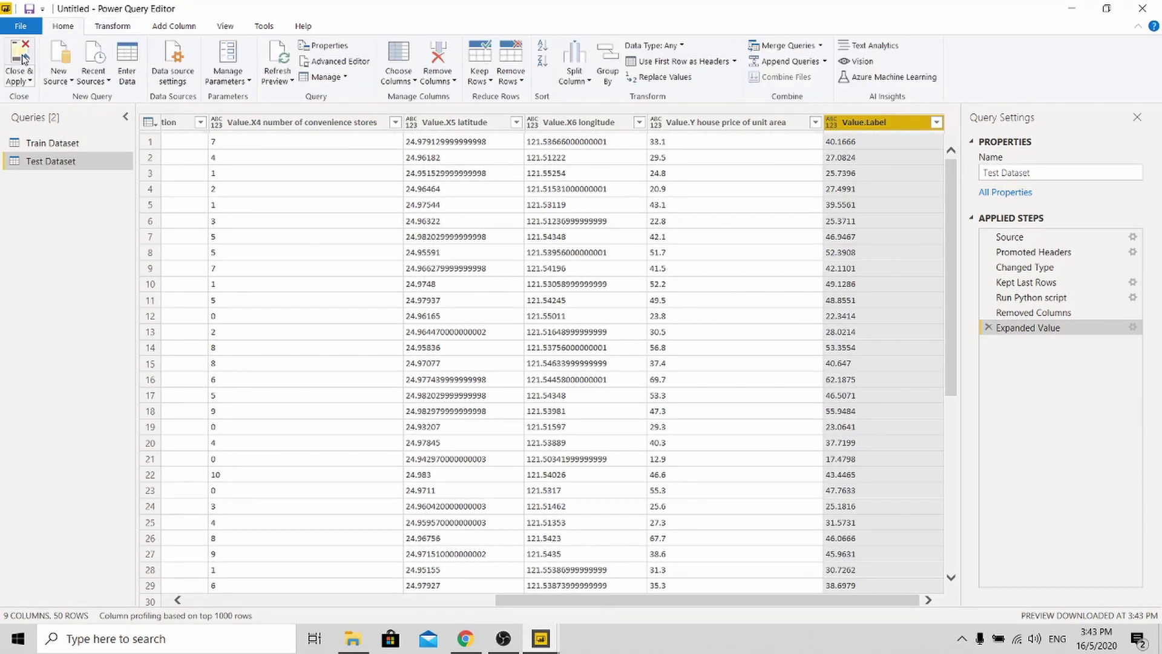
{"action": "left_click", "coordinate": [23, 58]}
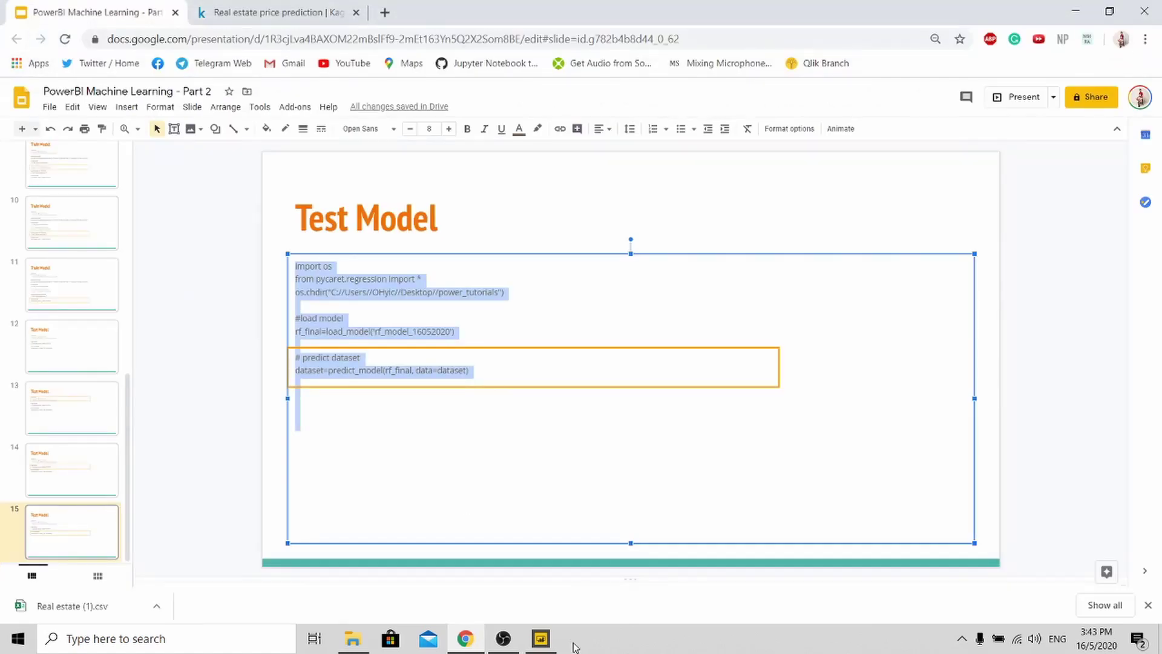
{"action": "left_click", "coordinate": [540, 640]}
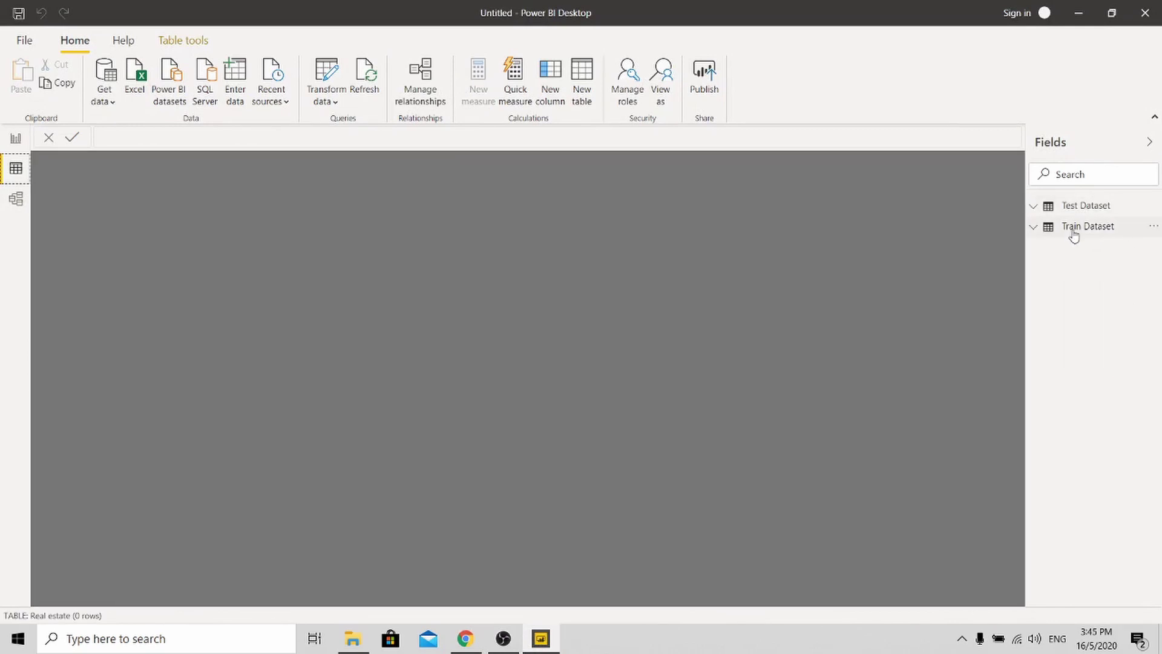
{"action": "mouse_move", "coordinate": [1076, 239]}
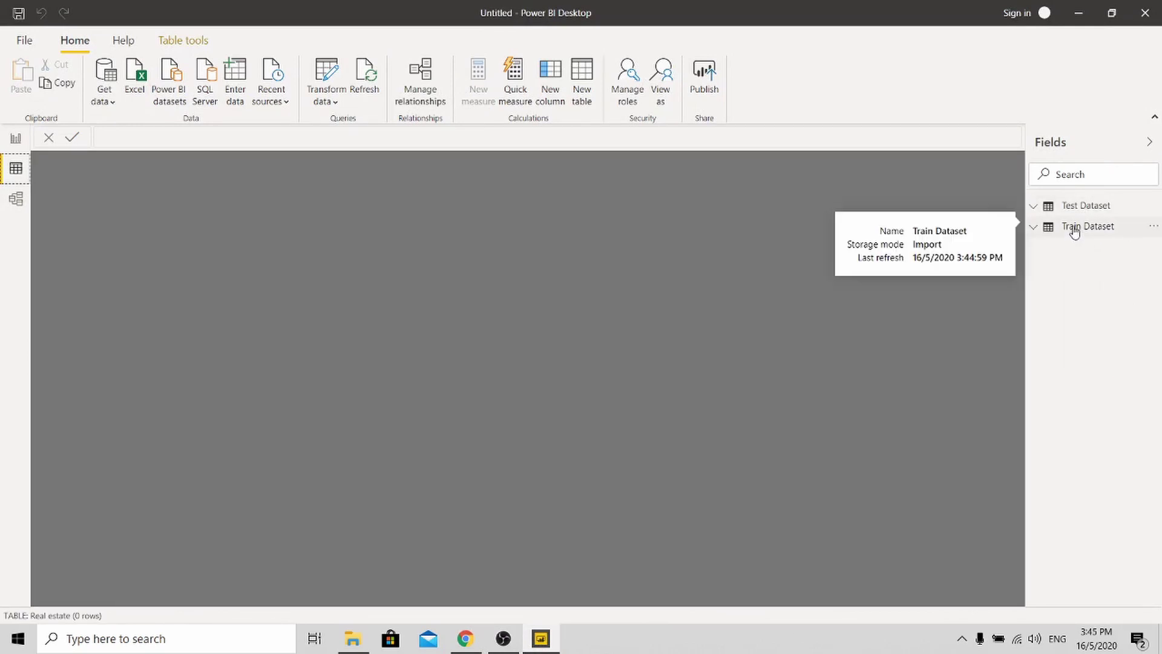
{"action": "left_click", "coordinate": [1081, 208]}
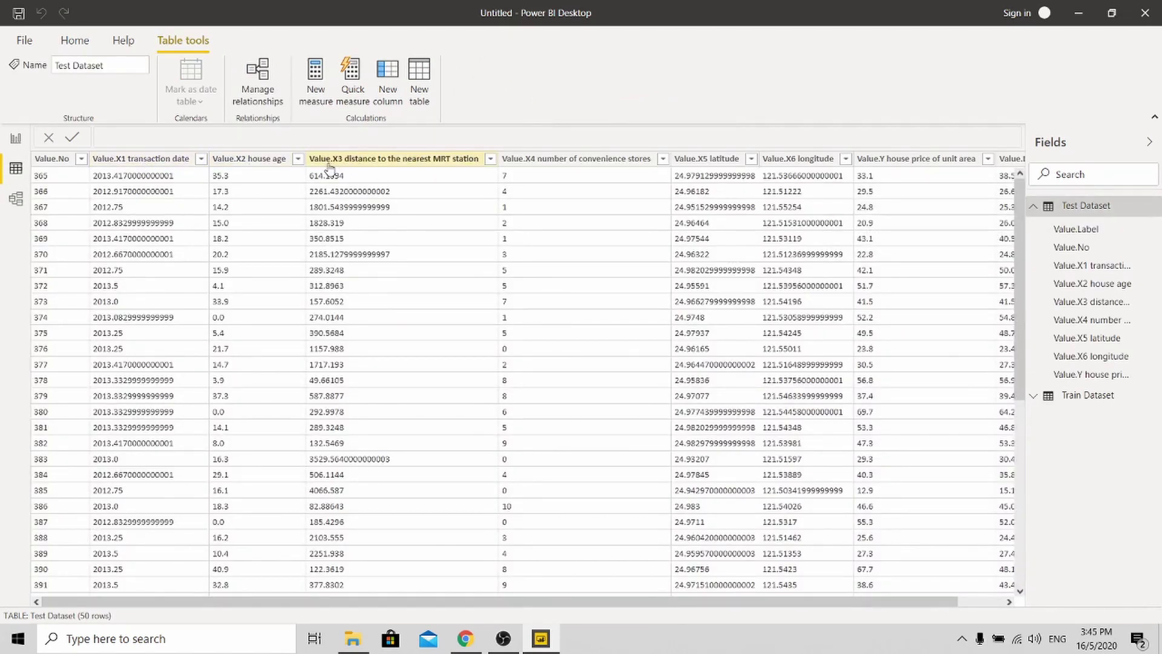
{"action": "left_click", "coordinate": [395, 164]}
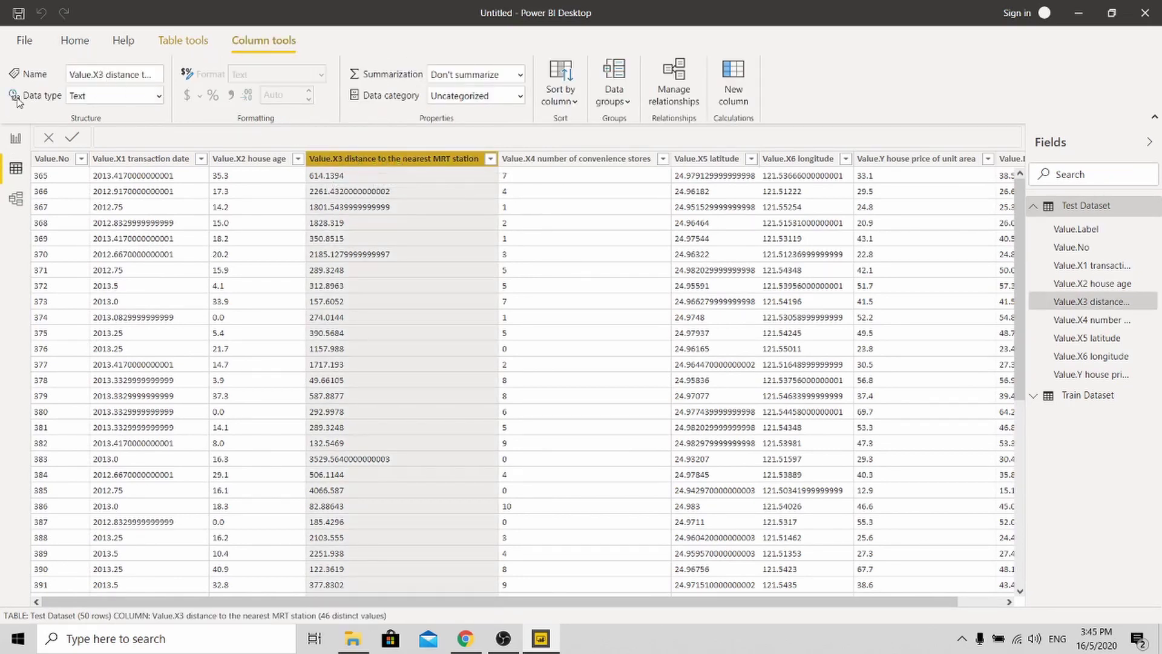
Change the Value.X3 distance column's data type to Decimal number.
{"action": "left_click_drag", "start_coordinate": [21, 97], "coordinate": [61, 97]}
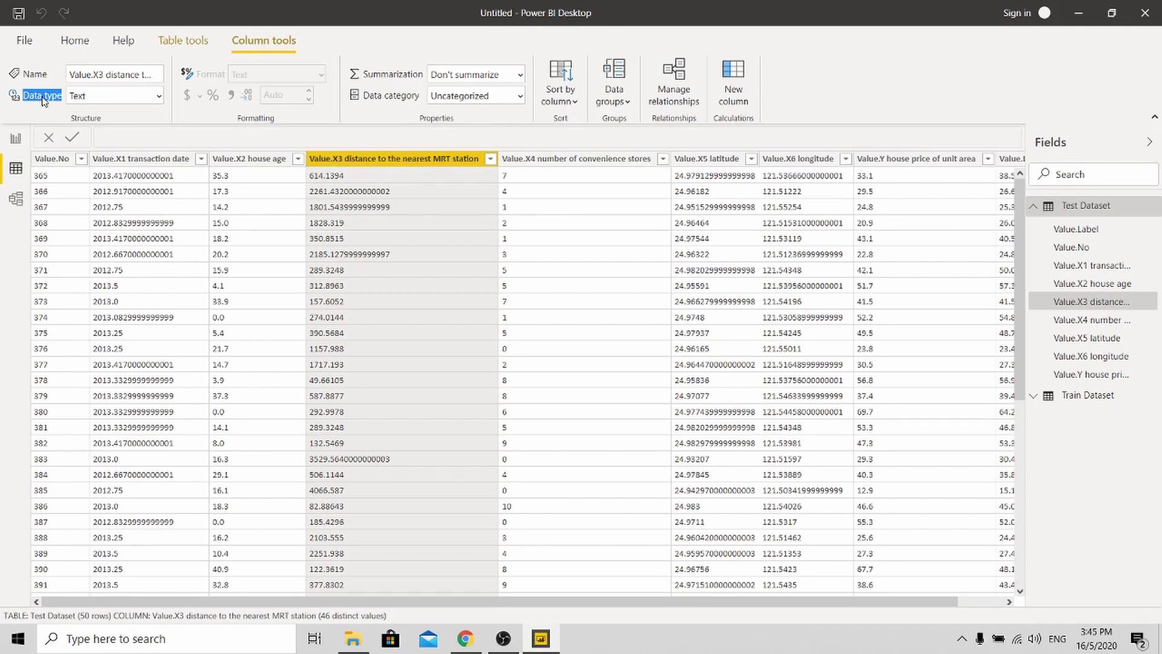
{"action": "left_click", "coordinate": [162, 102]}
{"action": "left_click", "coordinate": [129, 144]}
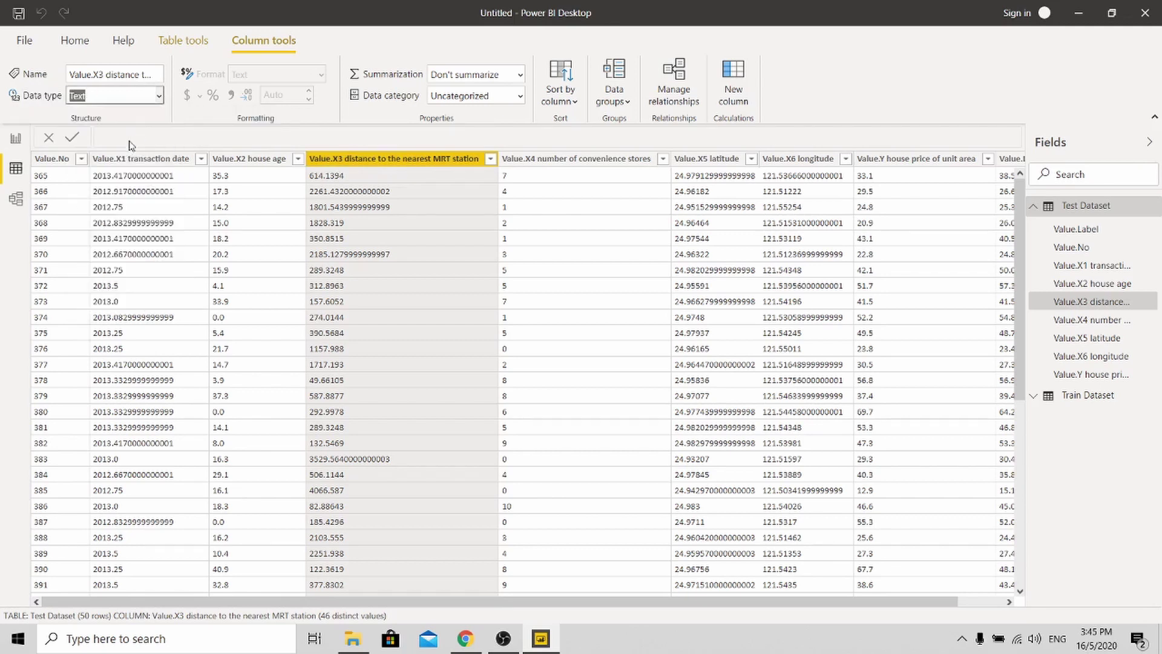
{"action": "left_click", "coordinate": [649, 367]}
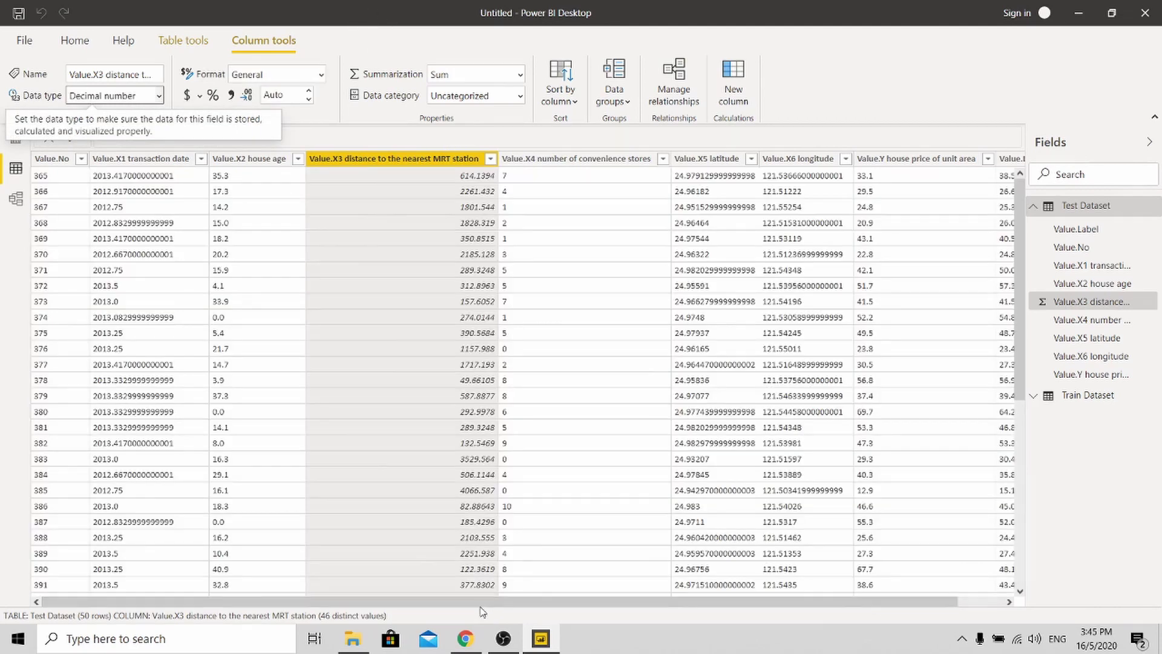
{"action": "left_click_drag", "start_coordinate": [651, 602], "coordinate": [700, 619]}
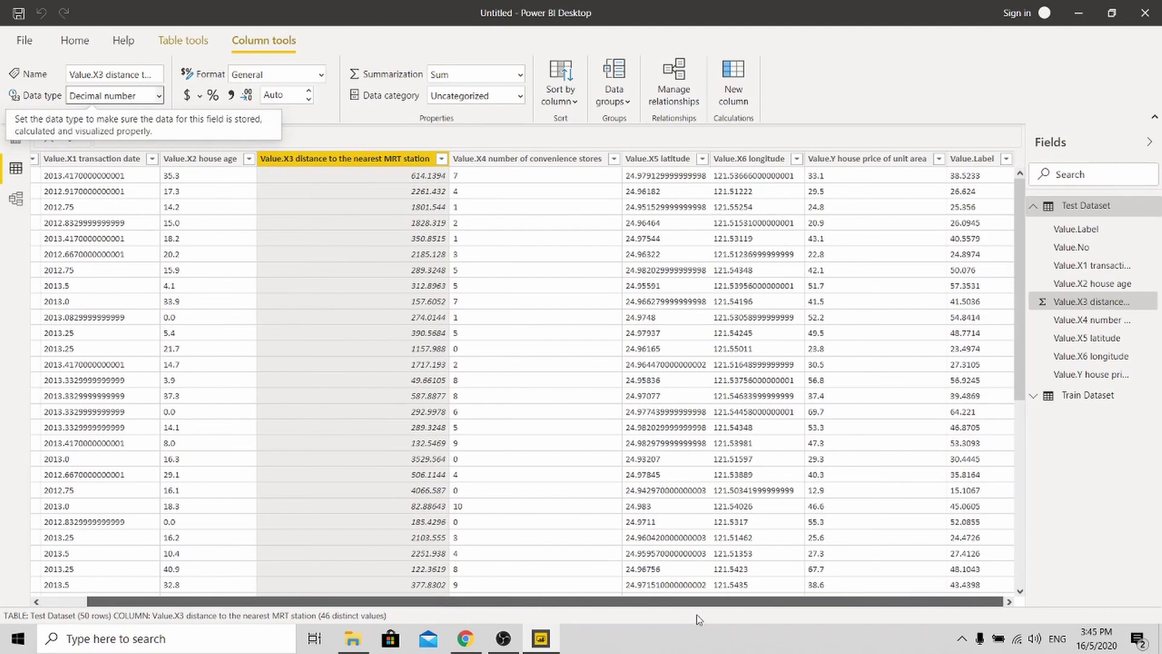
Make the Value.Y house price and Value.Label columns Decimal number as well.
{"action": "left_click", "coordinate": [904, 163]}
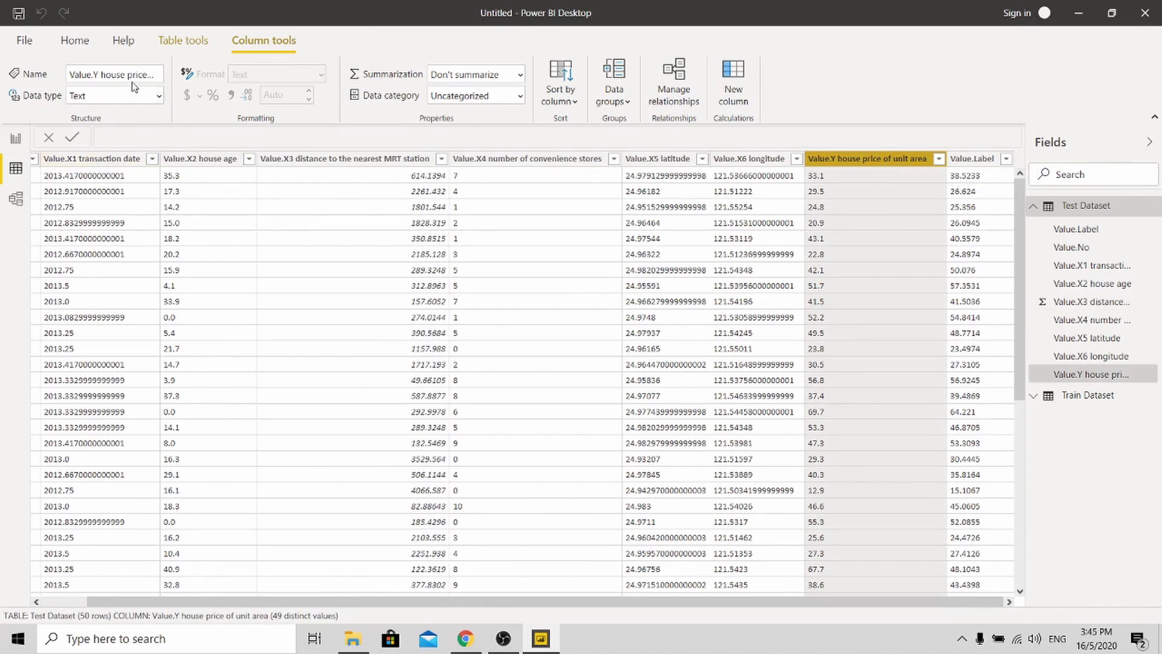
{"action": "left_click", "coordinate": [159, 95]}
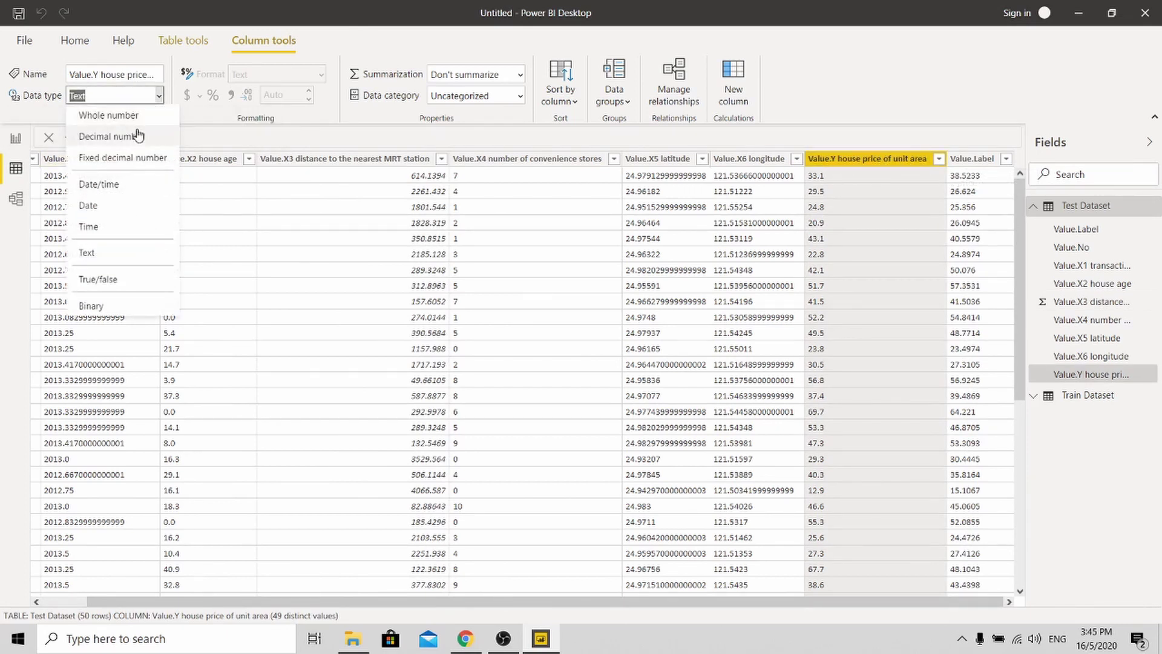
{"action": "left_click", "coordinate": [111, 136]}
{"action": "left_click", "coordinate": [653, 366]}
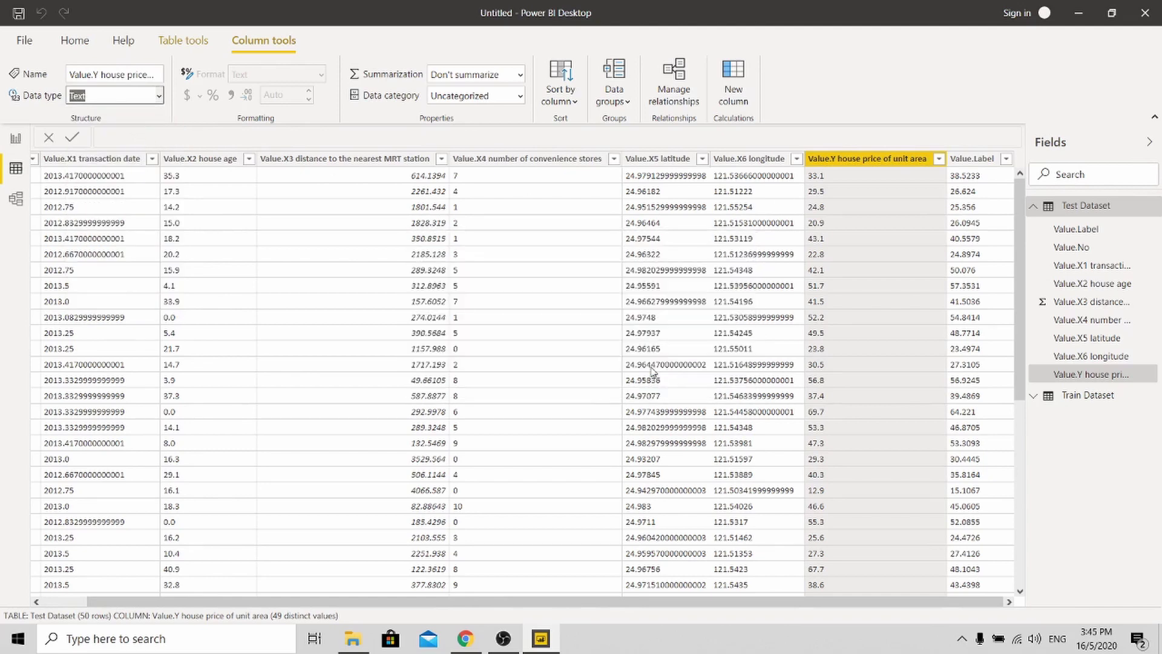
{"action": "left_click", "coordinate": [981, 161]}
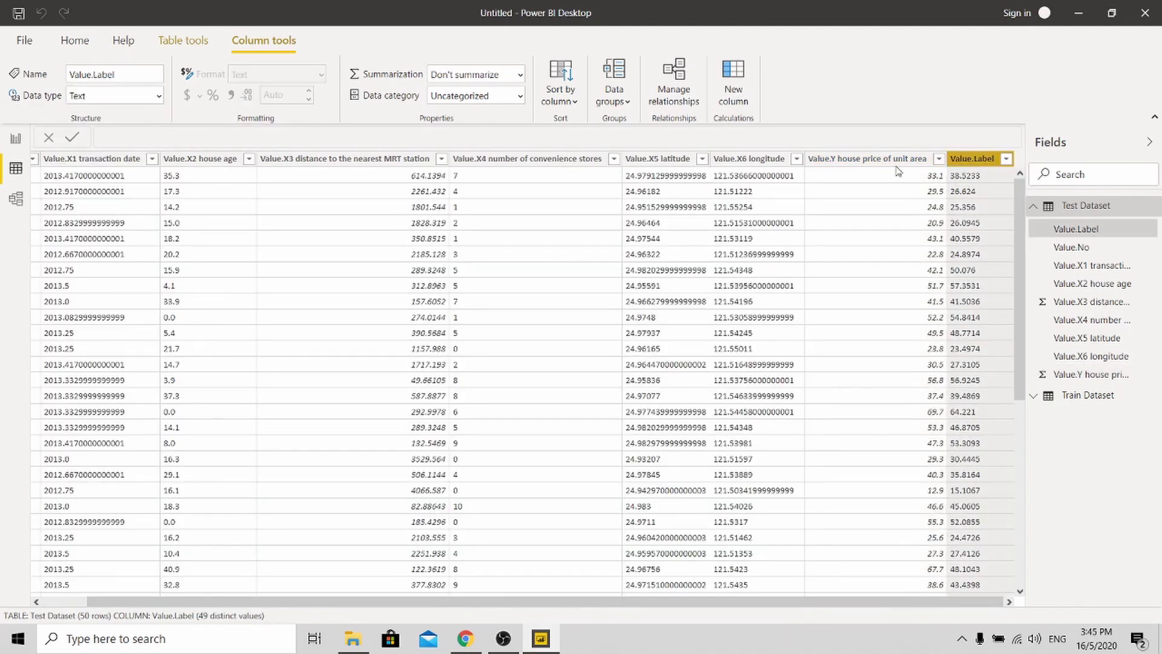
{"action": "left_click", "coordinate": [159, 96]}
{"action": "left_click", "coordinate": [131, 156]}
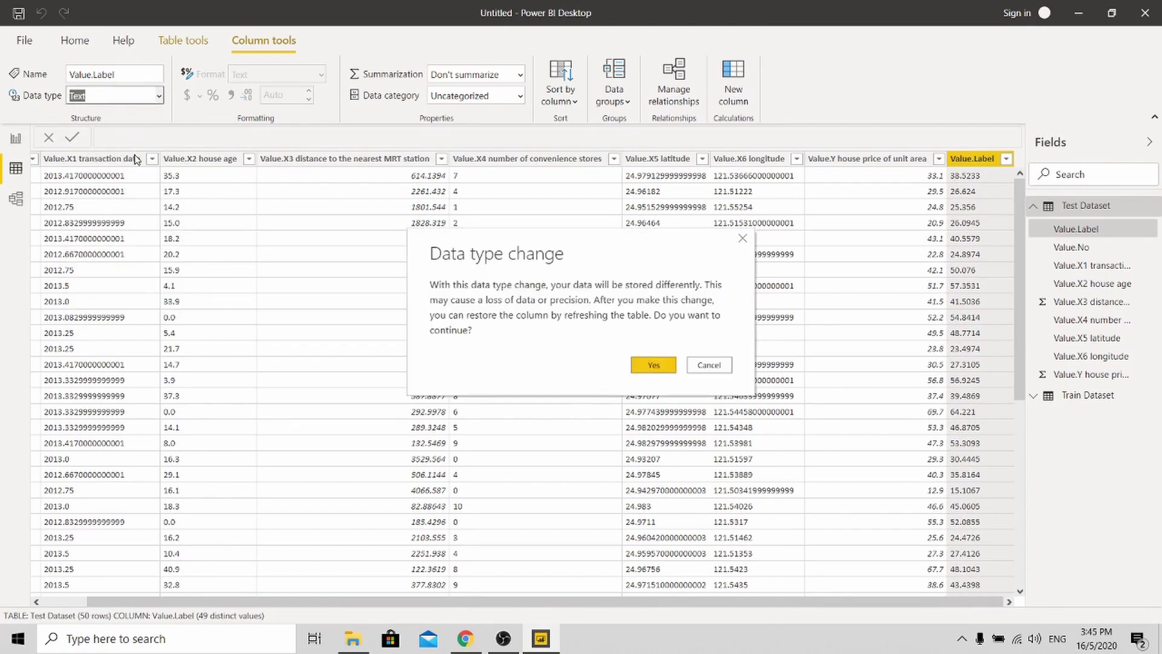
{"action": "left_click", "coordinate": [651, 367]}
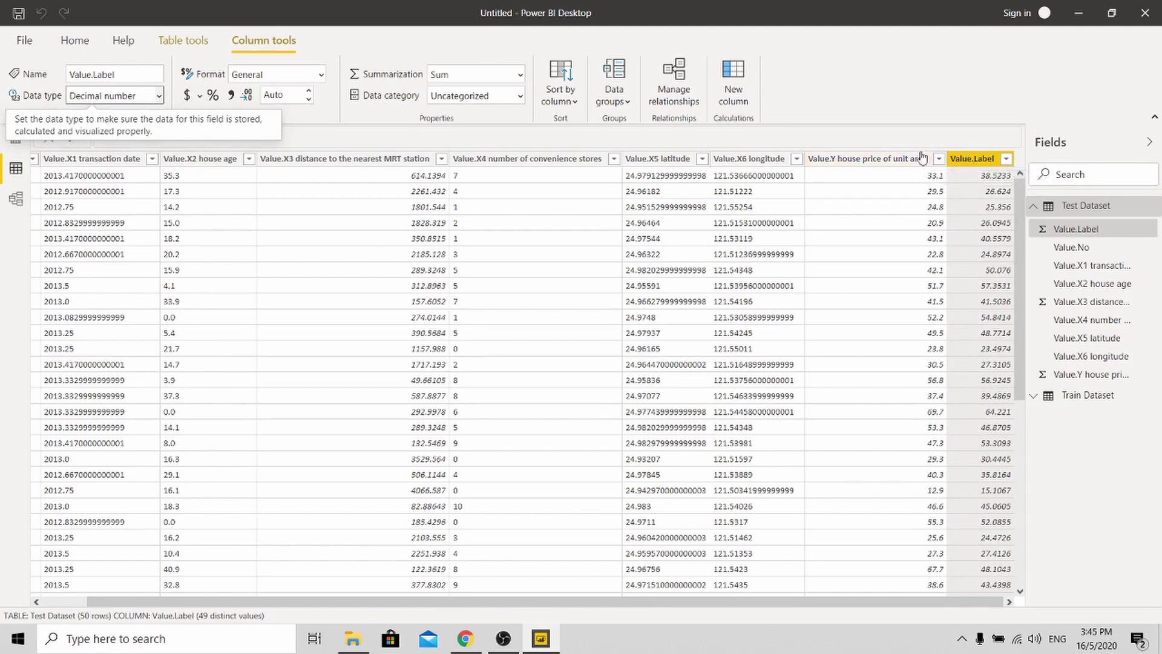
Rename Value.Label to 'Predicted Price' and Value.Y to 'Actual Price'.
{"action": "double_click", "coordinate": [988, 159]}
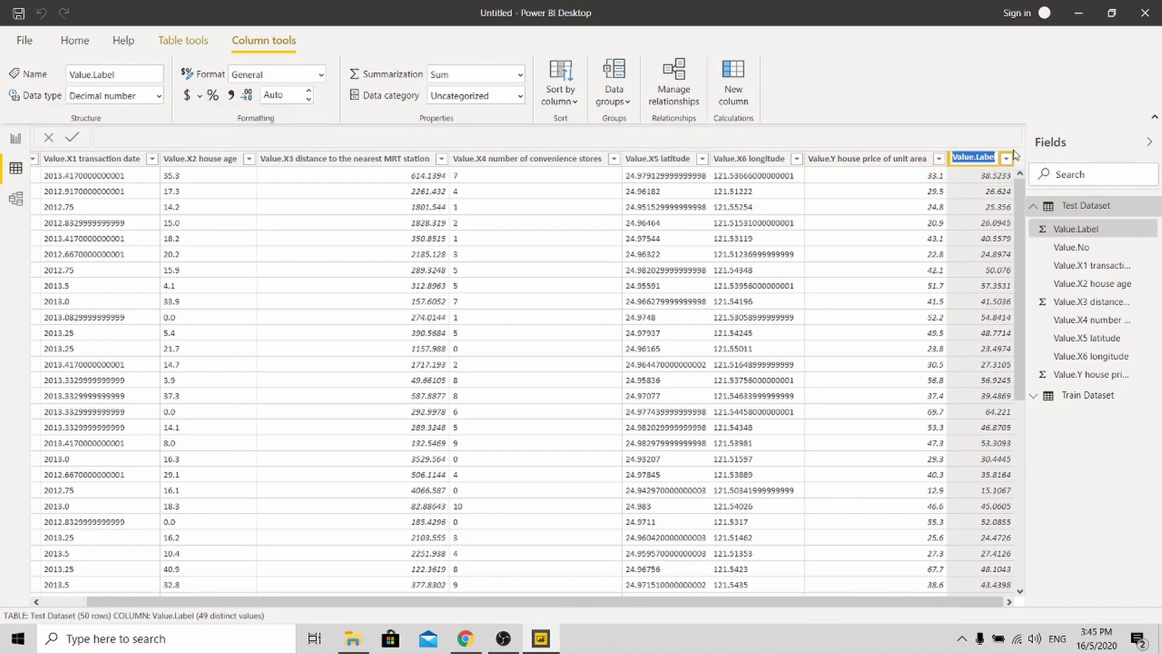
{"action": "type", "text": "Predicted Price"}
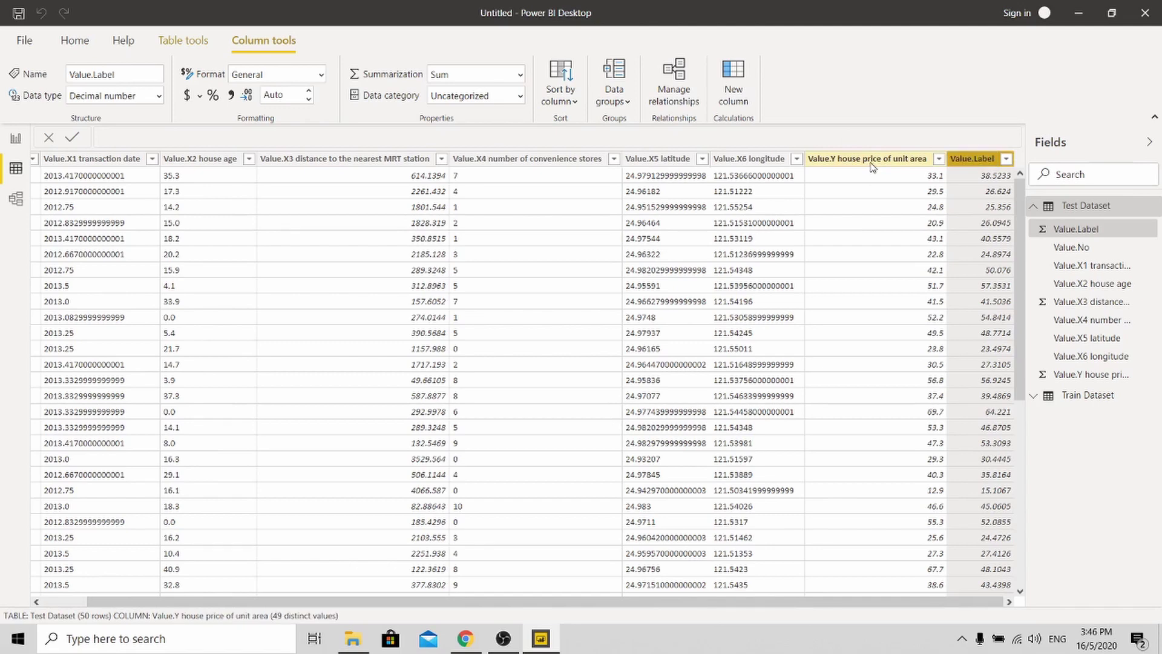
{"action": "left_click", "coordinate": [872, 161]}
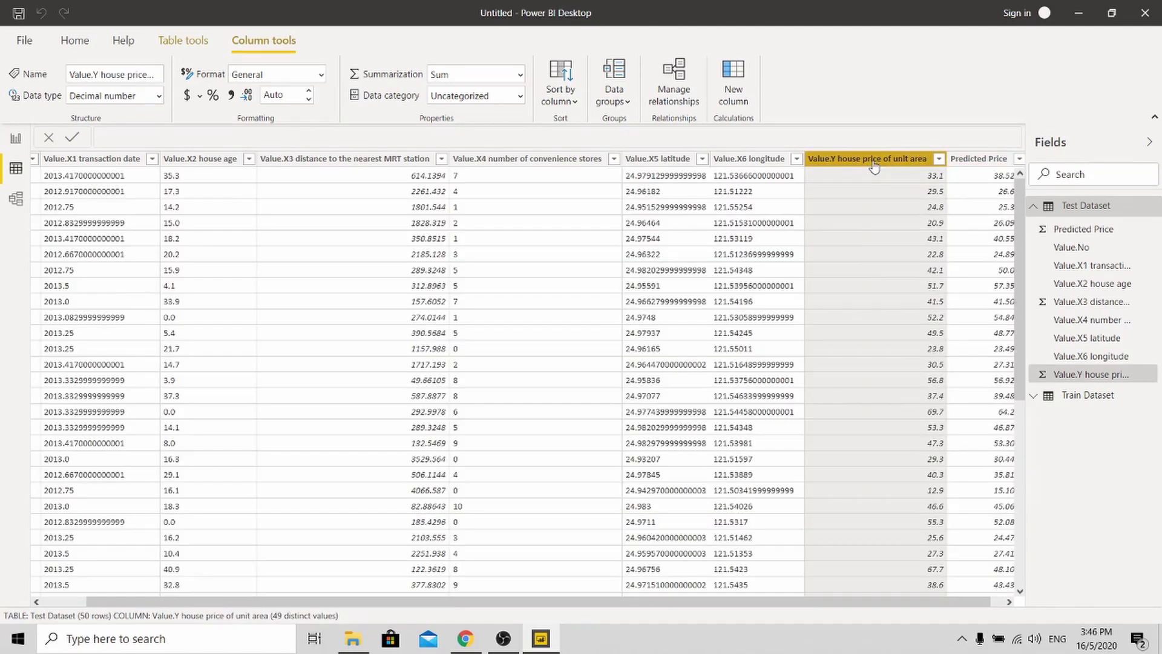
{"action": "double_click", "coordinate": [873, 158]}
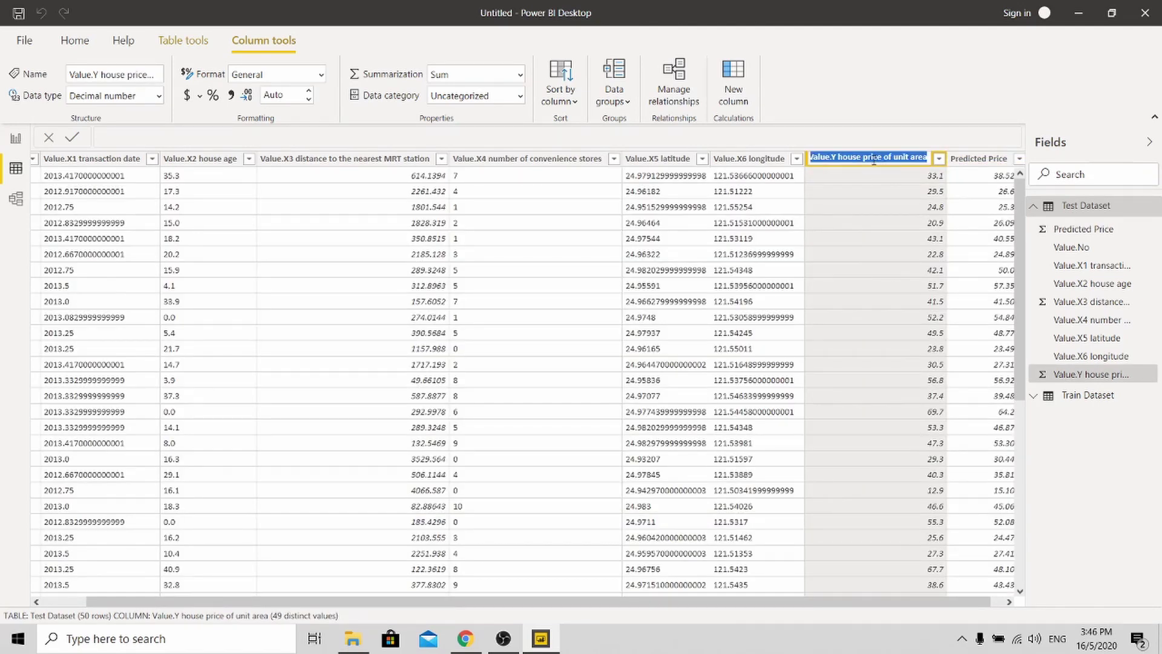
{"action": "type", "text": "Actual Price"}
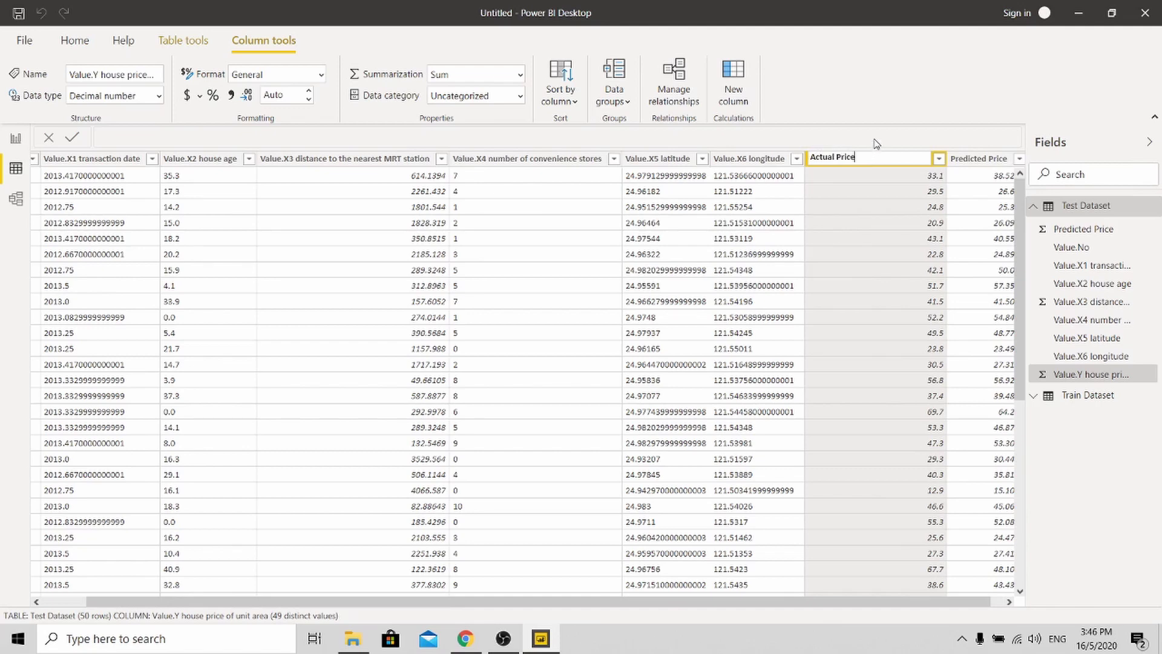
{"action": "key", "text": "Return"}
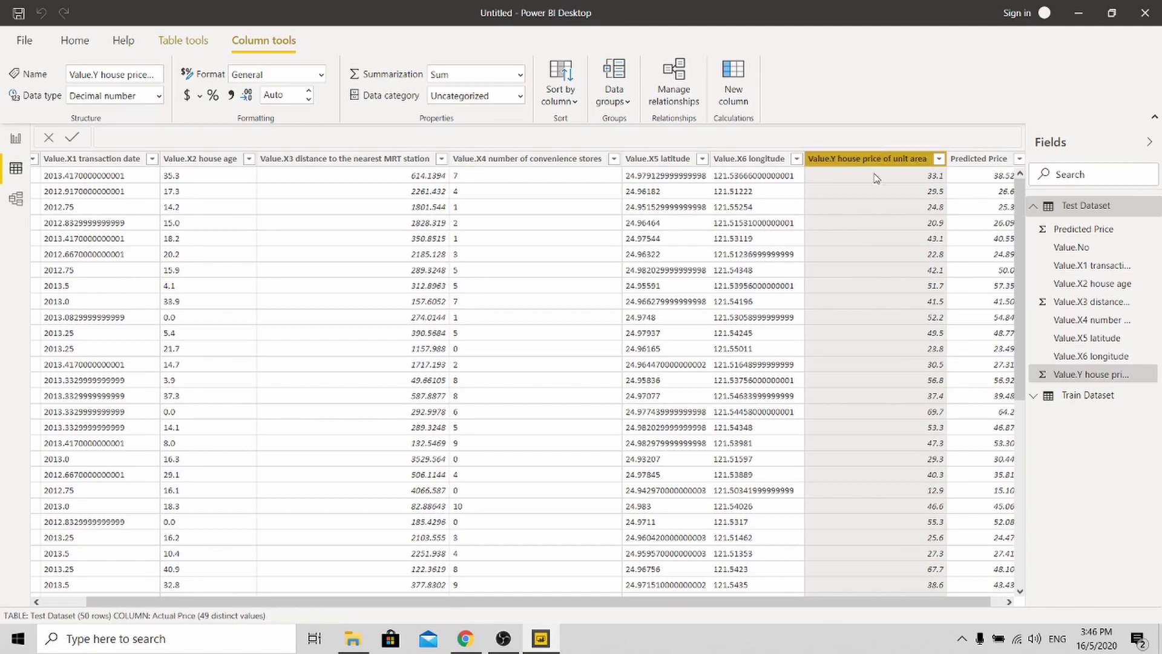
{"action": "left_click", "coordinate": [745, 603]}
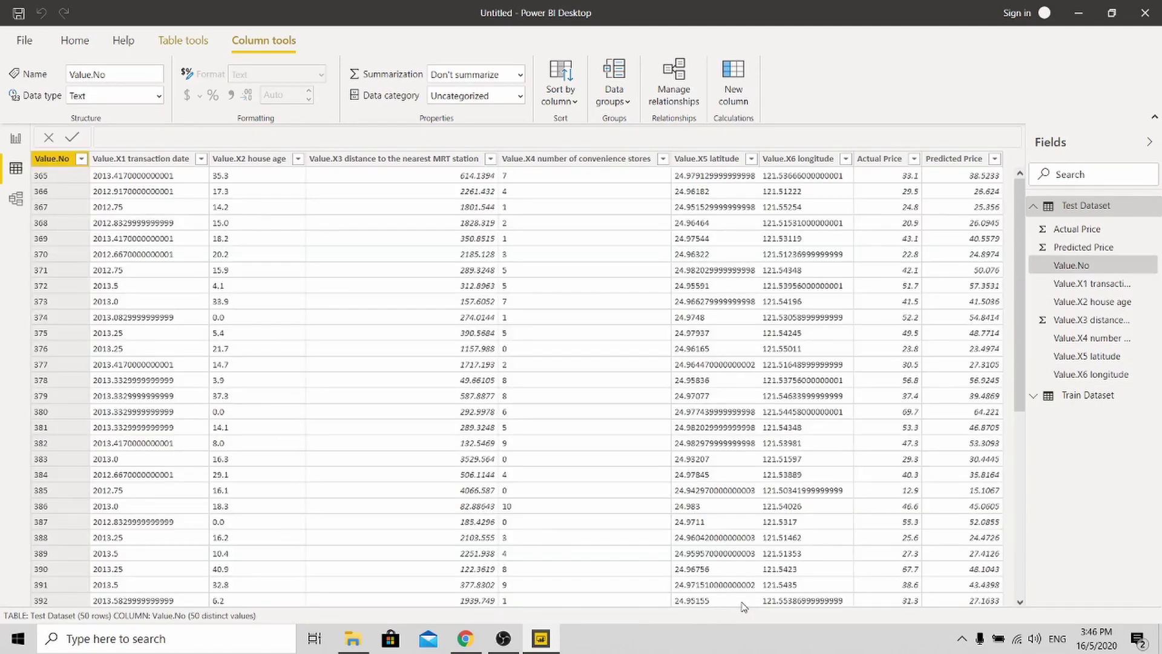
Rename Value.X3 to 'Dist to MRT Station' and go to the blank report page.
{"action": "left_click", "coordinate": [369, 159]}
{"action": "double_click", "coordinate": [370, 160]}
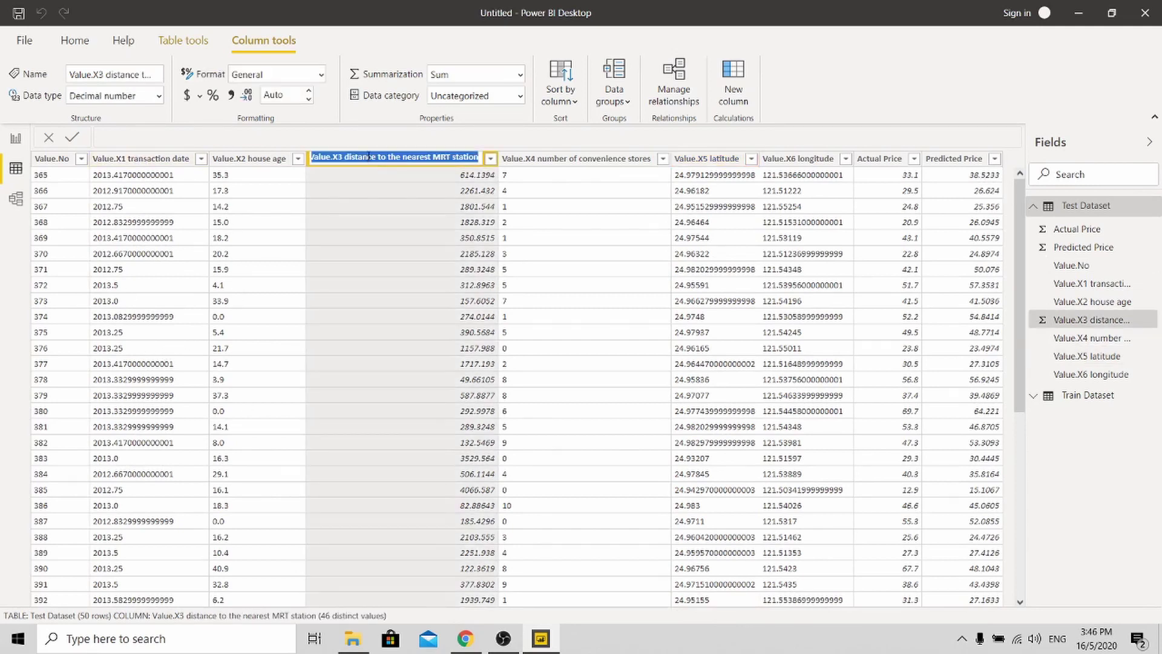
{"action": "type", "text": "Dist to MRT Station"}
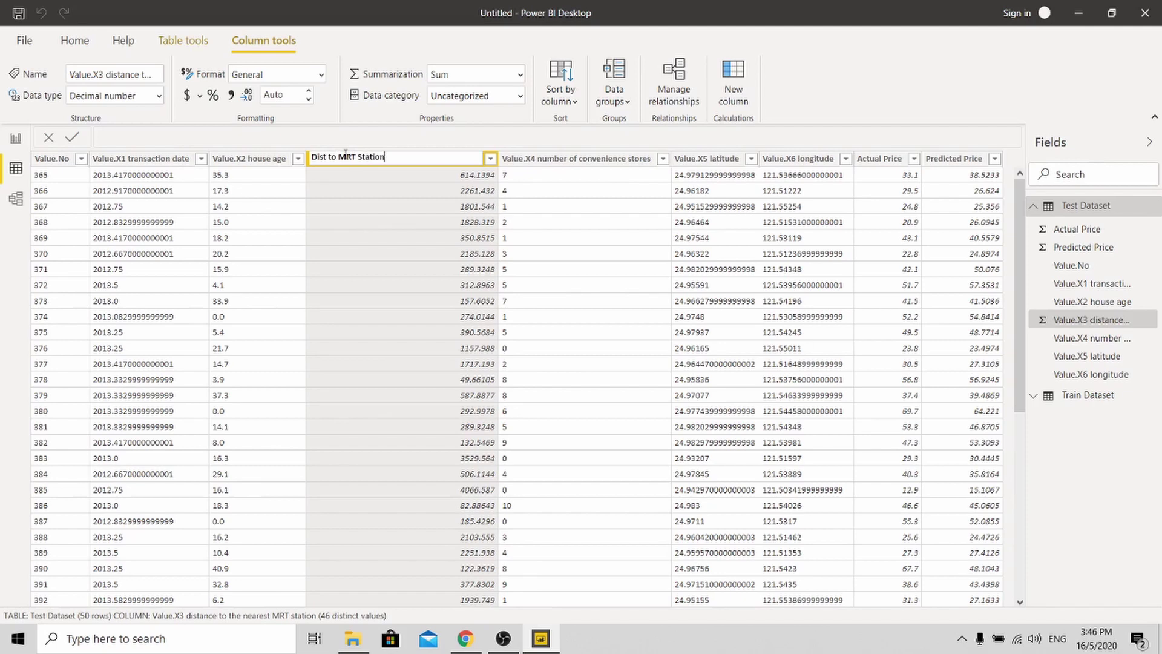
{"action": "key", "text": "Return"}
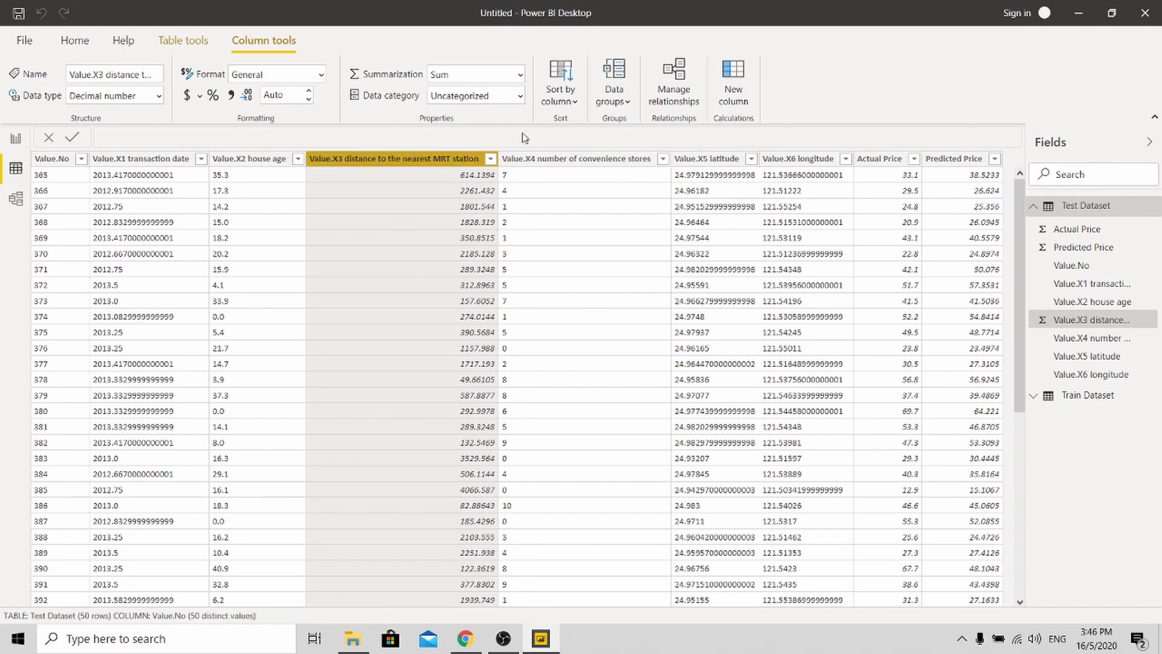
{"action": "left_click", "coordinate": [14, 140]}
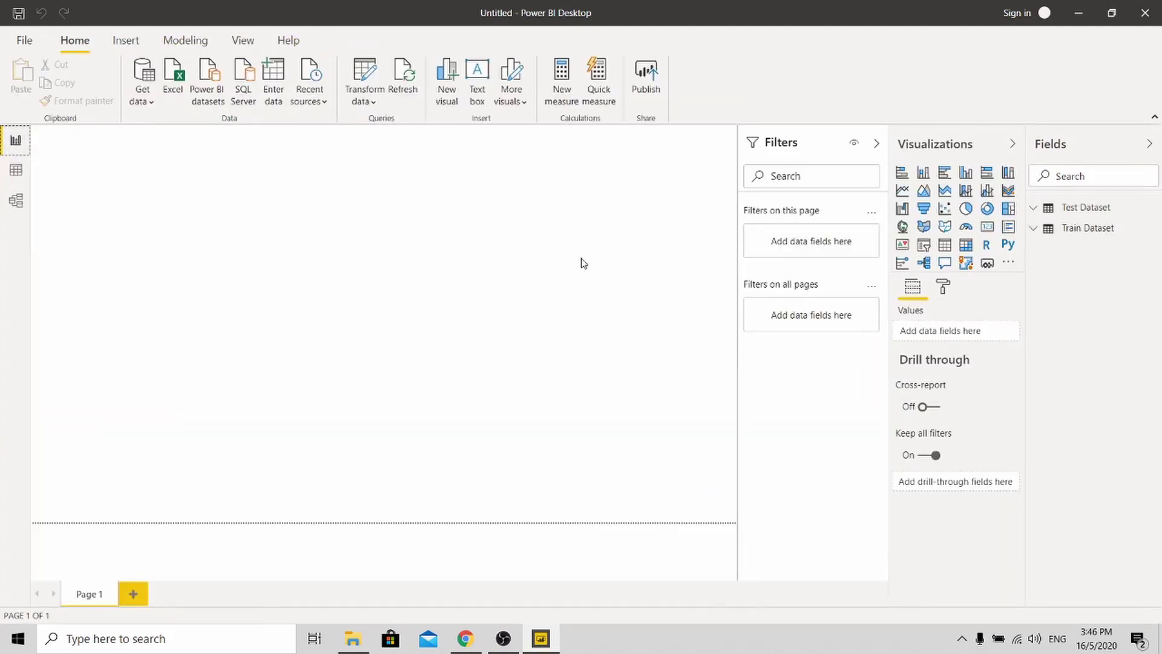
Add a page-filling line chart from Test Dataset with Dist to MRT Station on the axis.
{"action": "left_click", "coordinate": [1039, 210]}
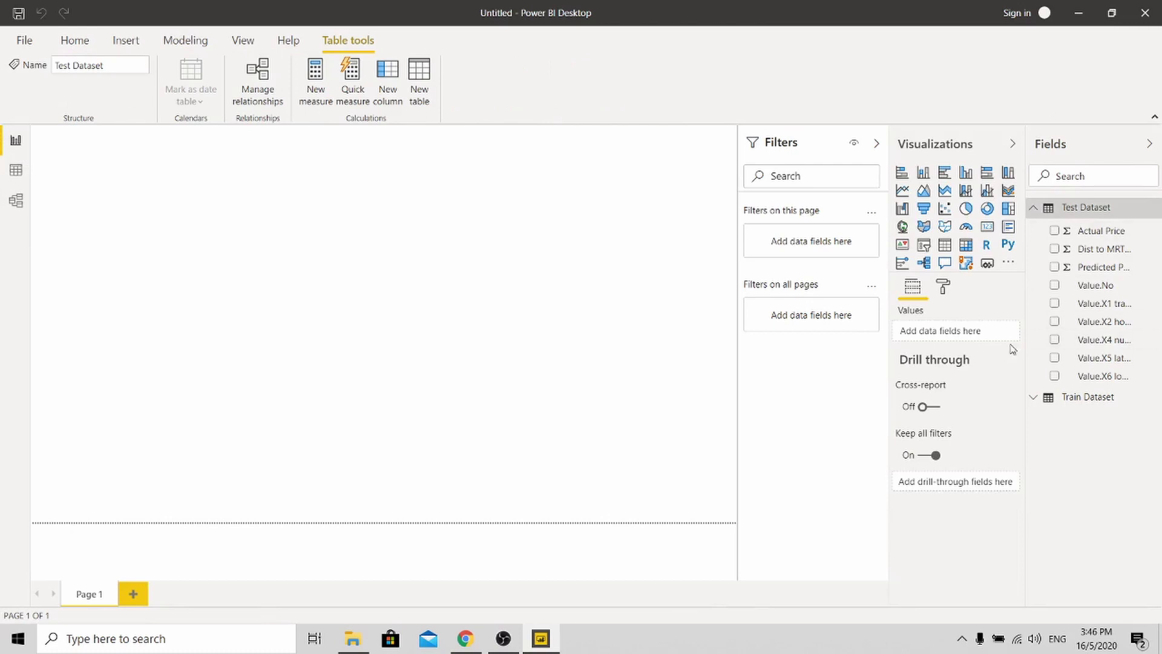
{"action": "left_click", "coordinate": [903, 191]}
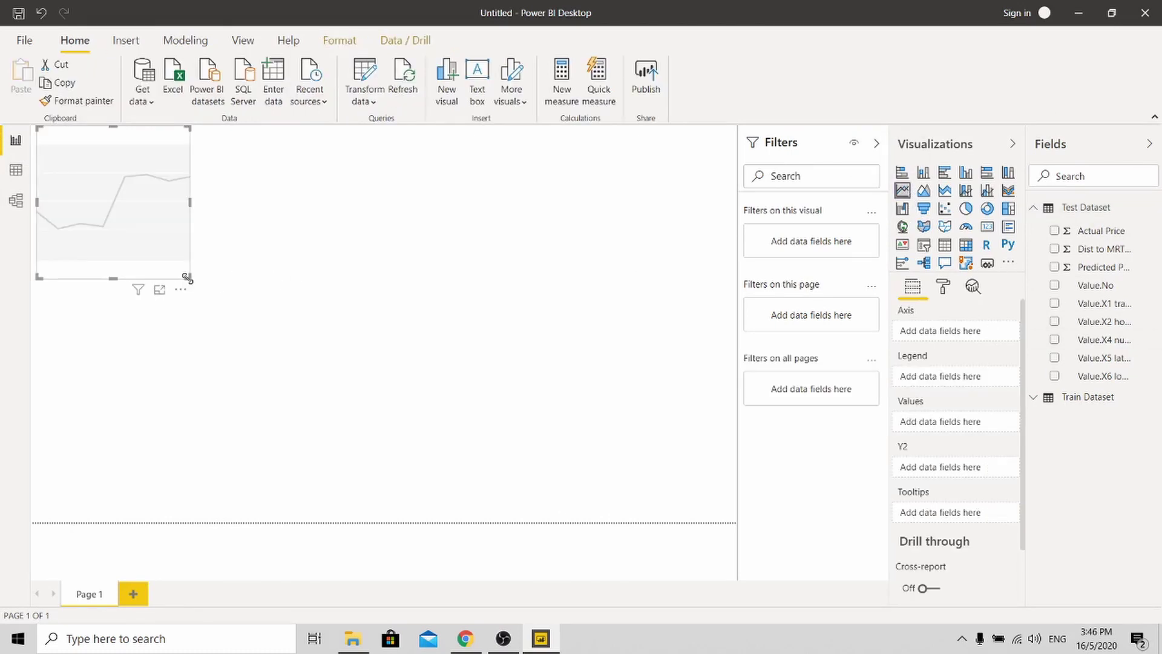
{"action": "left_click_drag", "start_coordinate": [187, 277], "coordinate": [672, 551]}
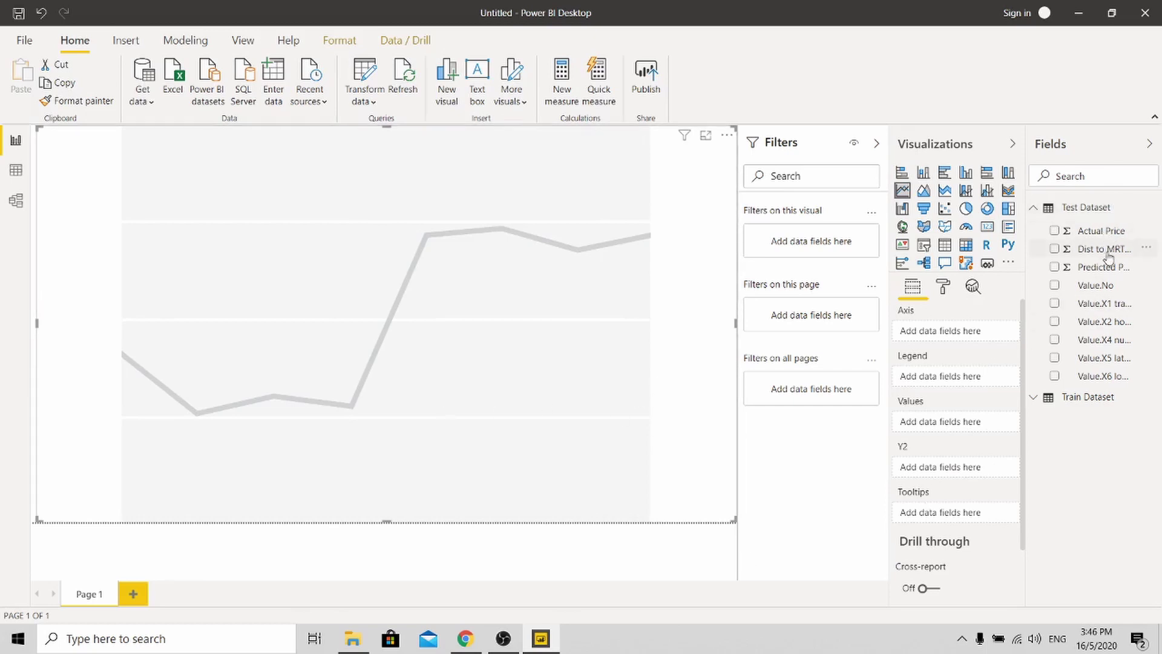
{"action": "left_click_drag", "start_coordinate": [1106, 254], "coordinate": [949, 332]}
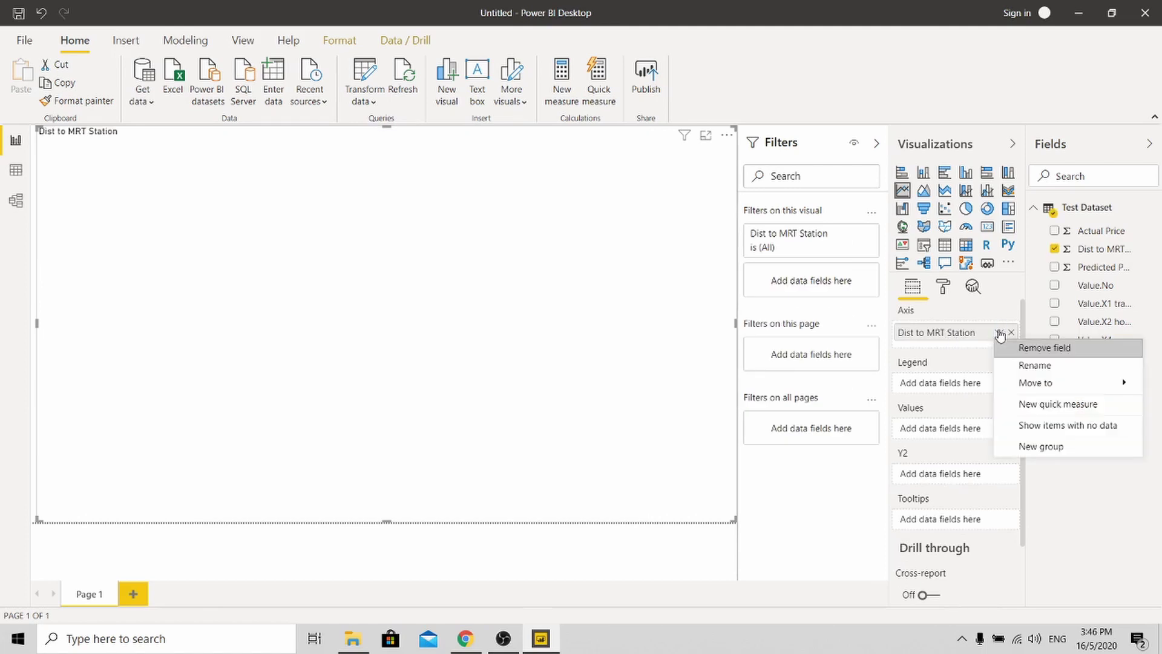
{"action": "left_click", "coordinate": [1000, 332]}
{"action": "left_click", "coordinate": [1001, 302]}
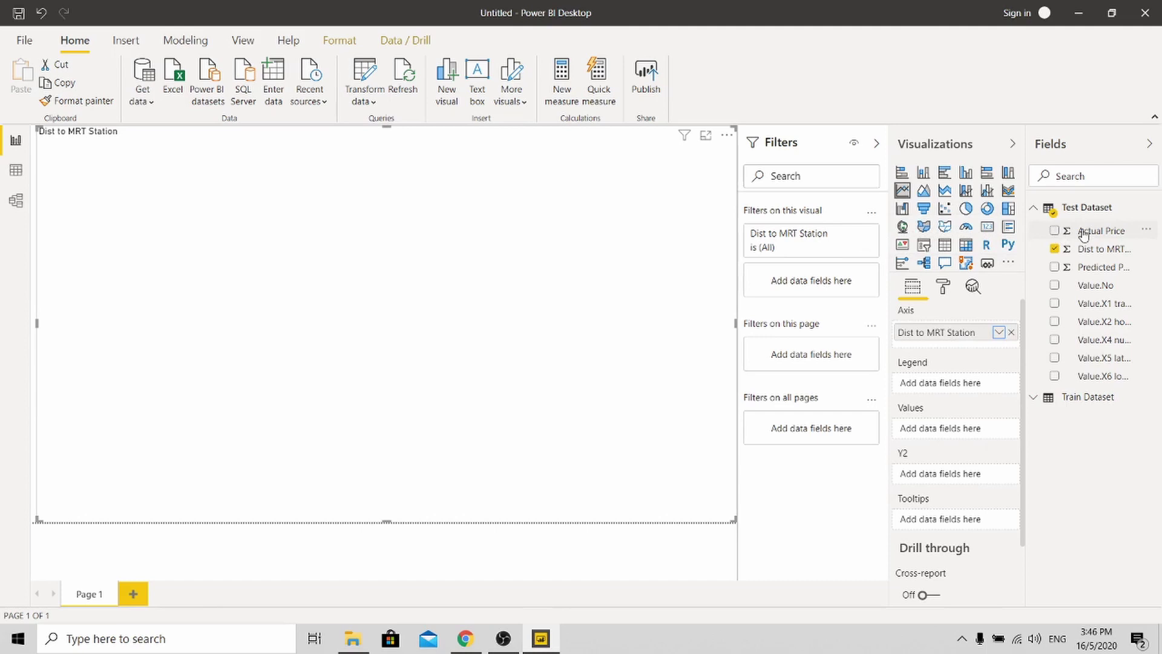
Plot Actual Price and Predicted Price as values, both aggregated as Average.
{"action": "left_click_drag", "start_coordinate": [1084, 233], "coordinate": [948, 438]}
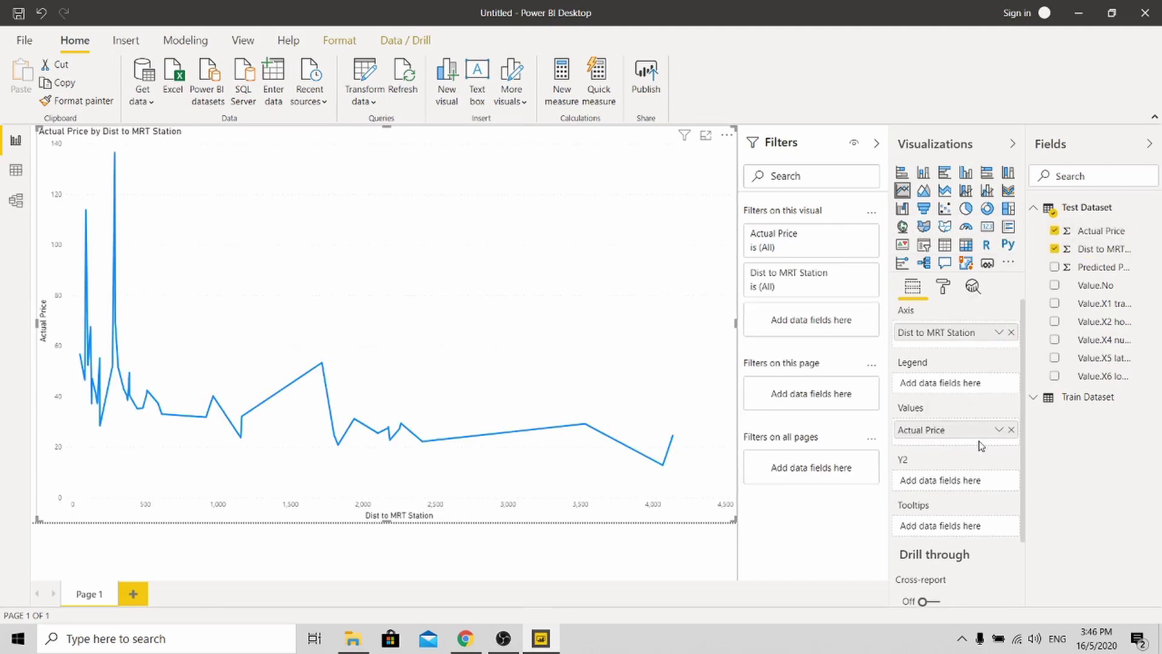
{"action": "left_click", "coordinate": [999, 431]}
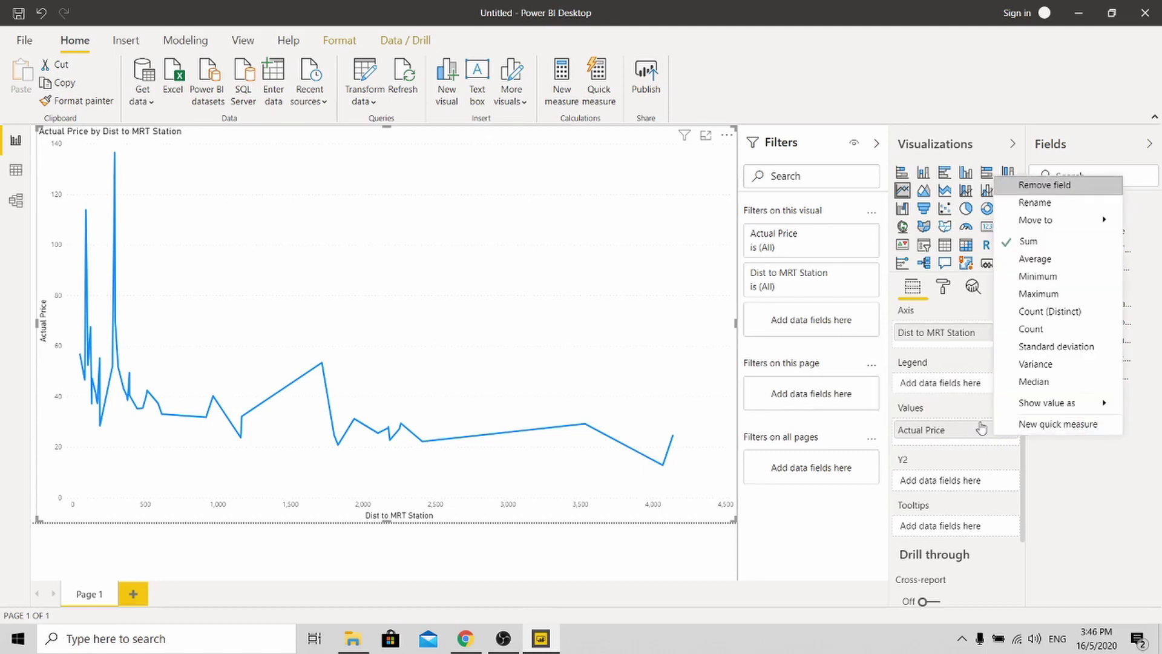
{"action": "left_click", "coordinate": [1038, 265]}
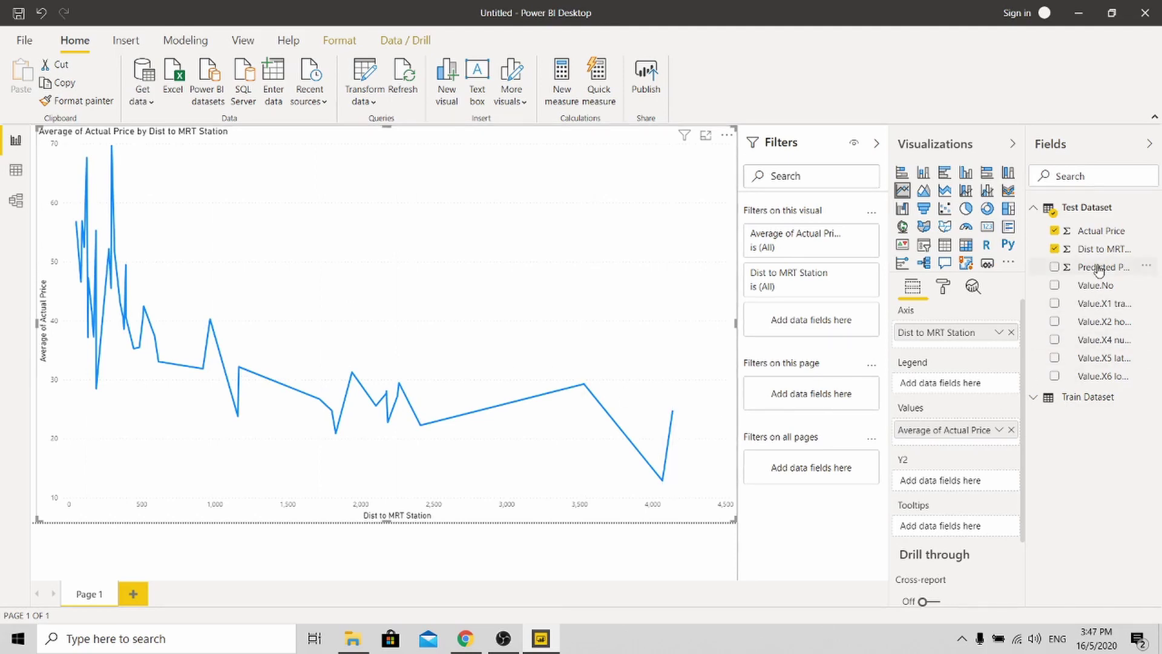
{"action": "left_click_drag", "start_coordinate": [1099, 268], "coordinate": [952, 448]}
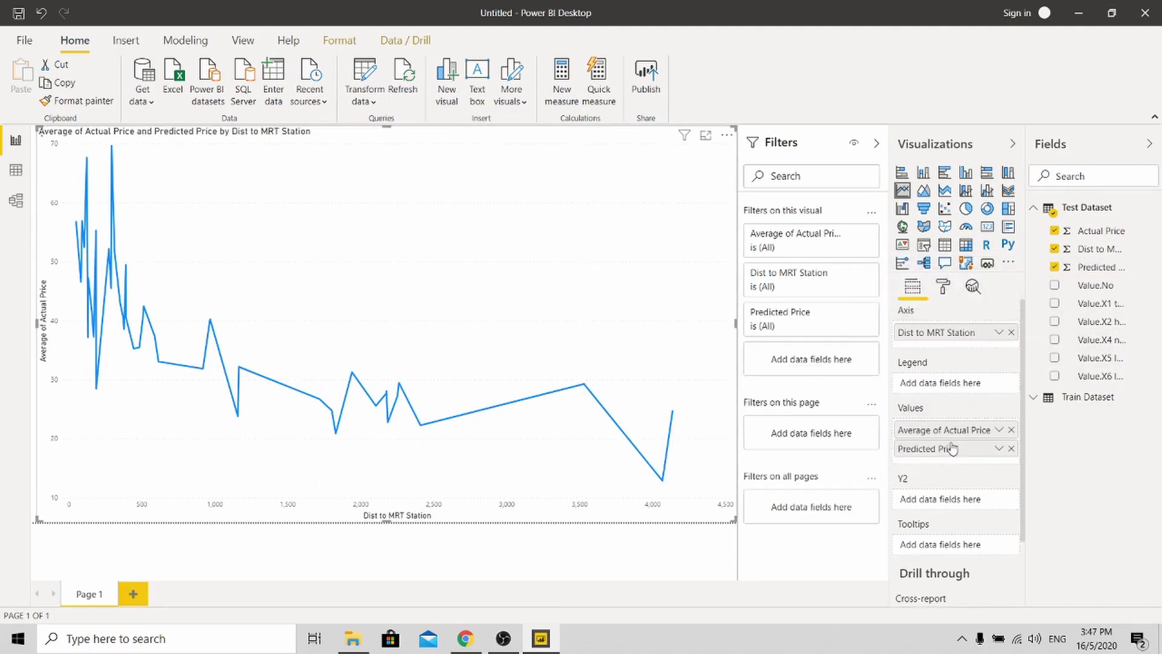
{"action": "left_click", "coordinate": [1001, 448]}
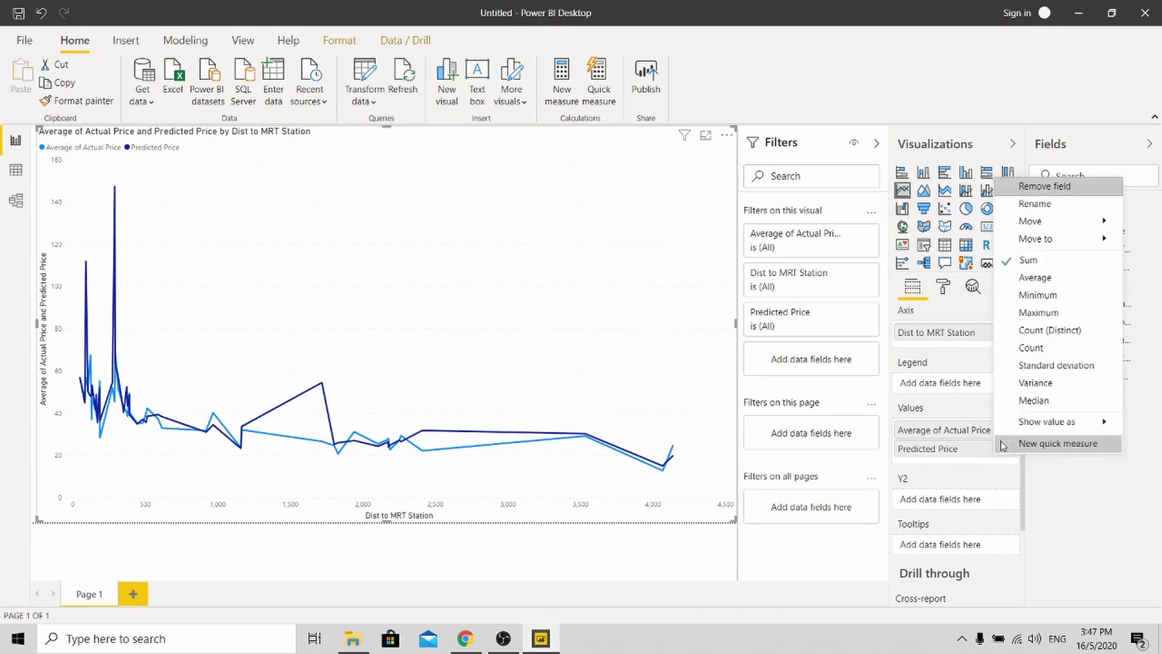
{"action": "left_click", "coordinate": [1032, 278]}
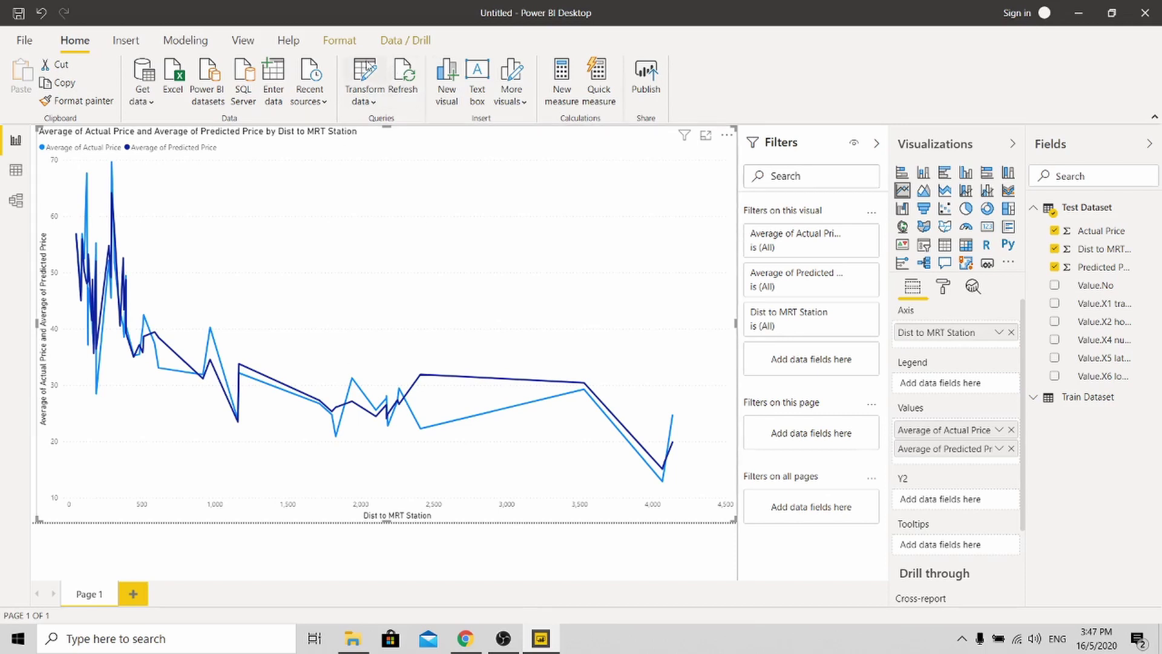
Apply a different colour theme to the report.
{"action": "left_click", "coordinate": [242, 40]}
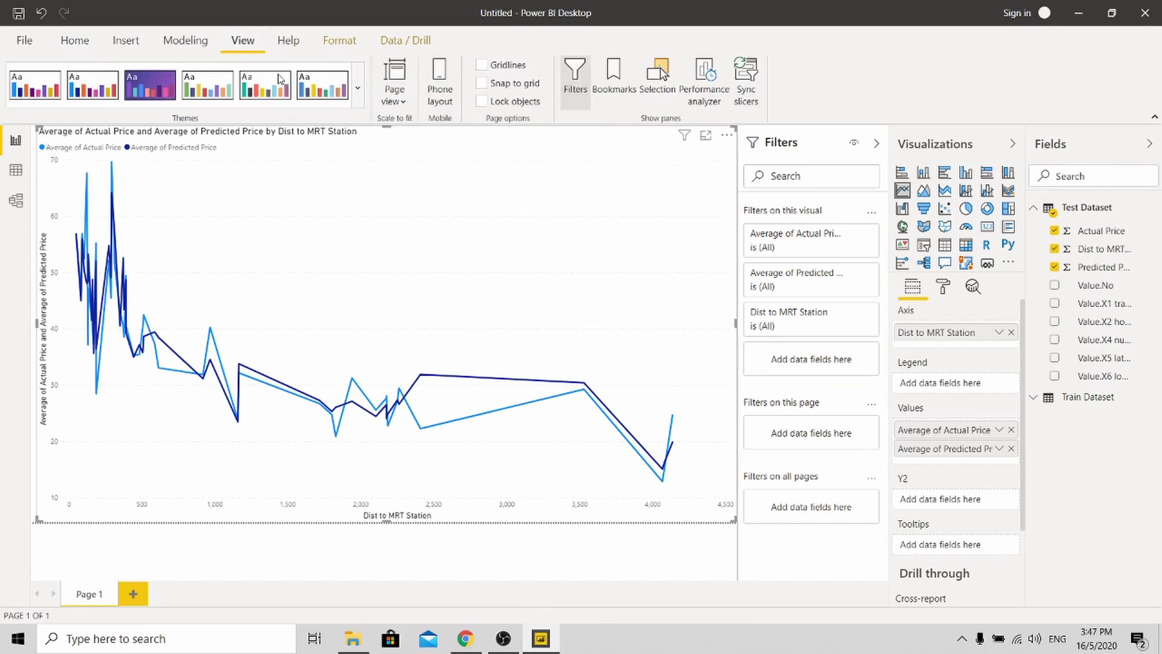
{"action": "left_click", "coordinate": [316, 89]}
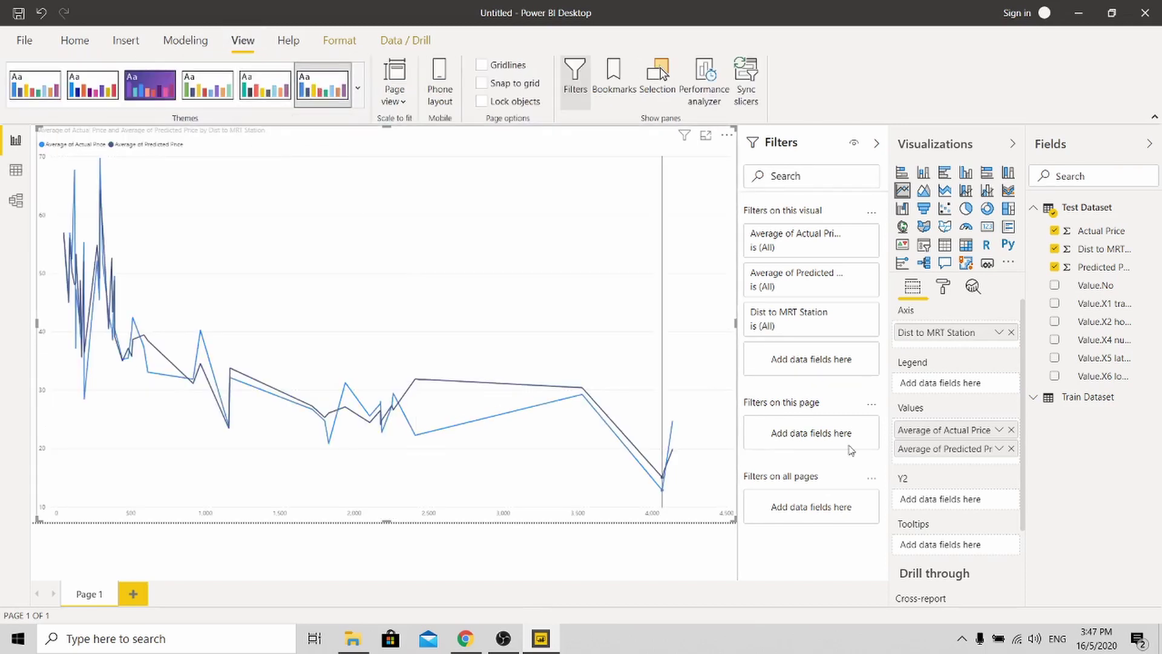
{"action": "left_click", "coordinate": [943, 286]}
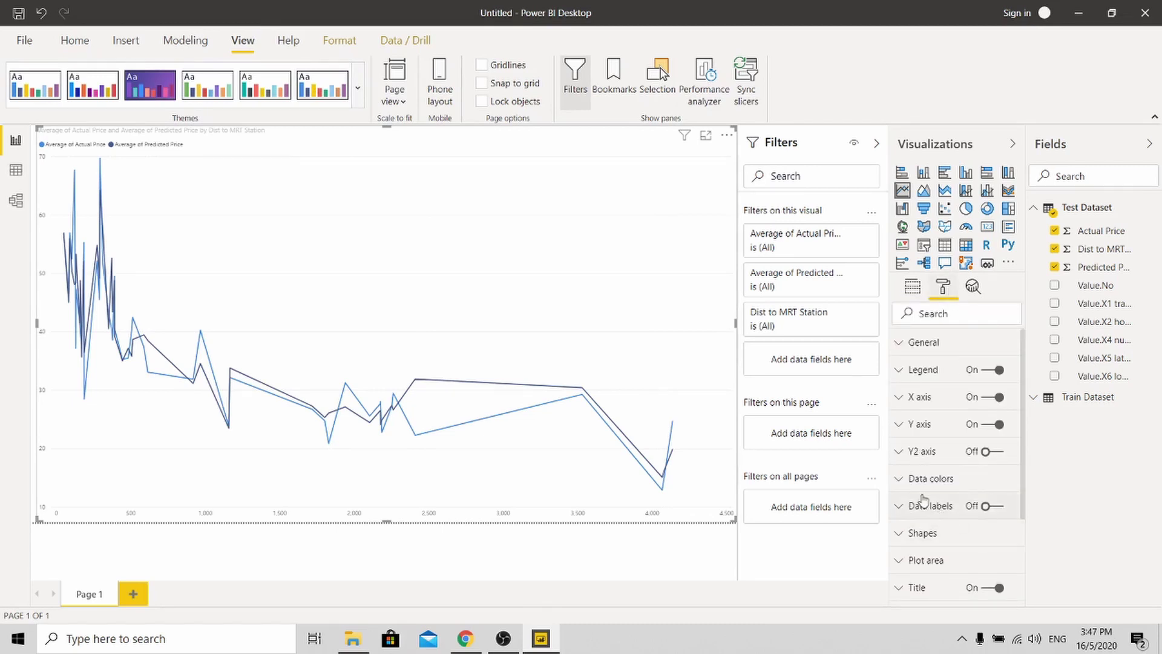
Colour the Actual Price line grey and Predicted Price yellow, then collapse the Visualizations pane.
{"action": "left_click", "coordinate": [903, 479]}
{"action": "scroll", "coordinate": [914, 424], "scroll_direction": "down", "scroll_amount": 3}
{"action": "left_click", "coordinate": [918, 373]}
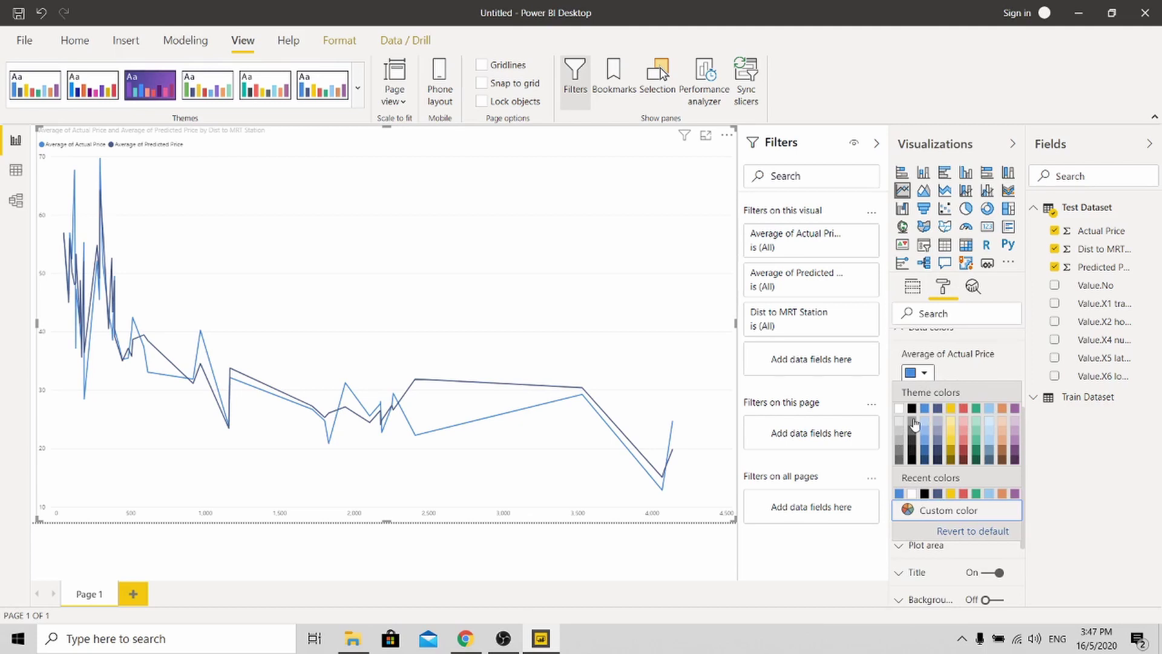
{"action": "left_click", "coordinate": [902, 438]}
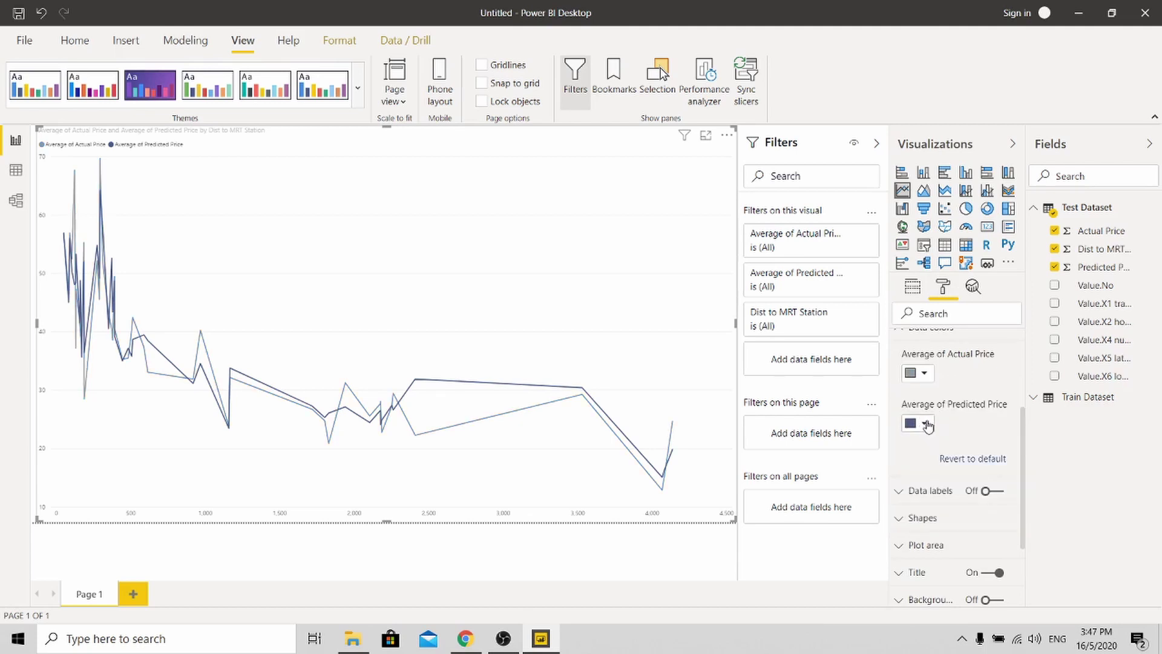
{"action": "left_click", "coordinate": [923, 423]}
{"action": "left_click", "coordinate": [951, 280]}
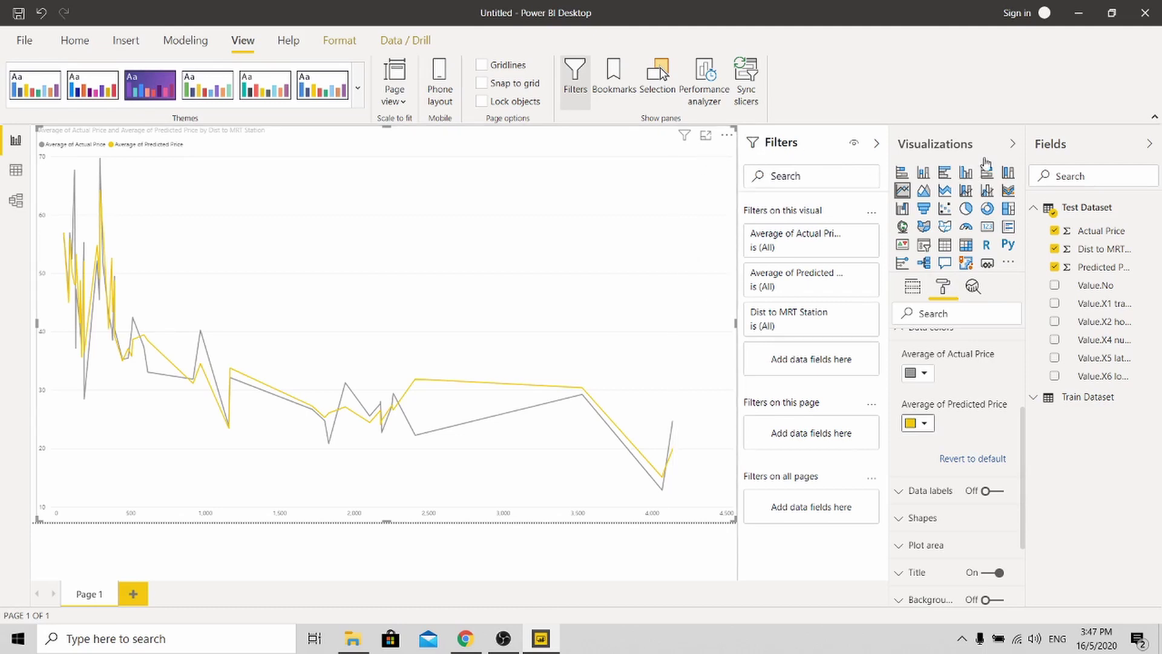
{"action": "left_click", "coordinate": [1012, 146]}
Collapse the Filters and Fields panes so the price chart spans the canvas.
{"action": "left_click", "coordinate": [994, 144]}
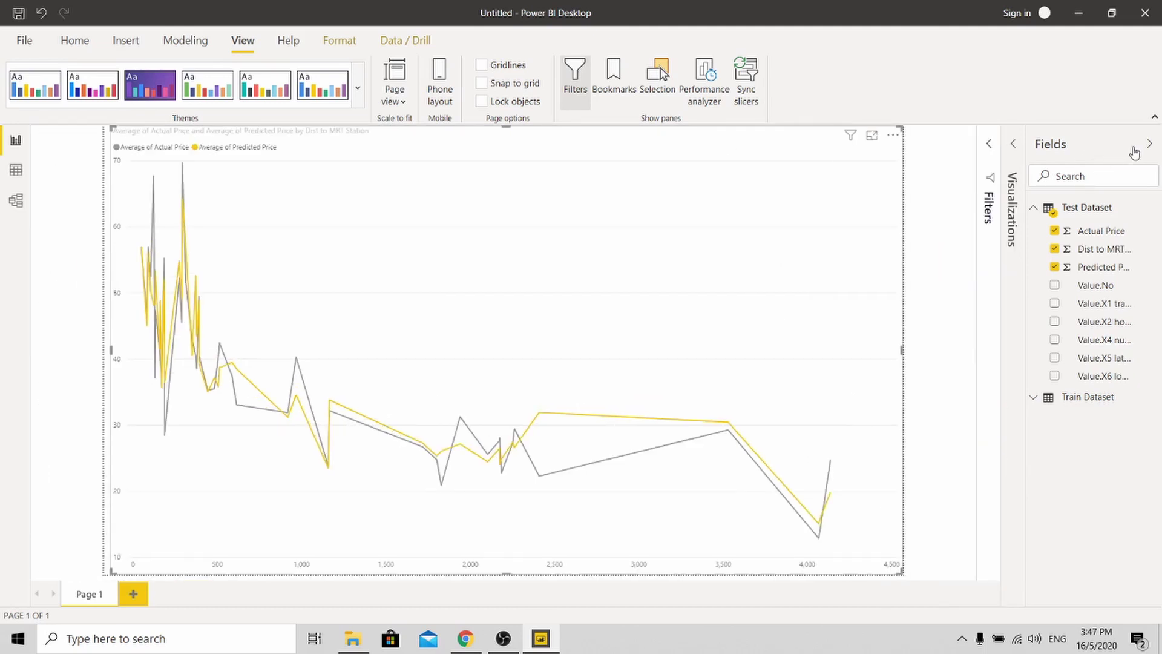
{"action": "left_click", "coordinate": [1149, 144]}
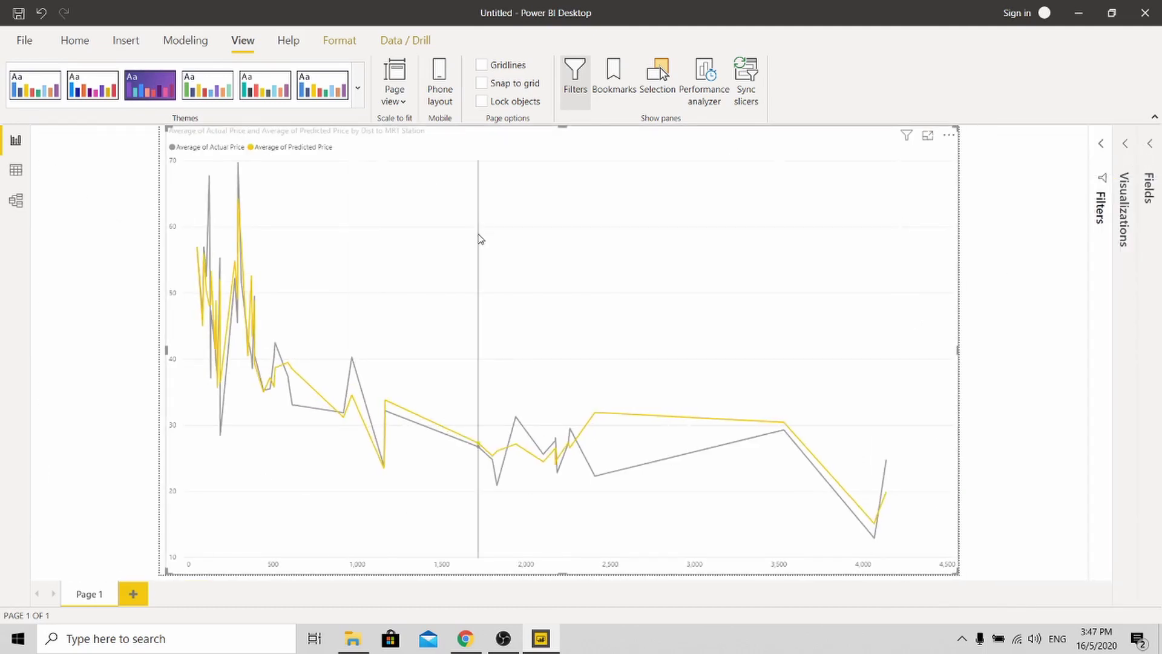